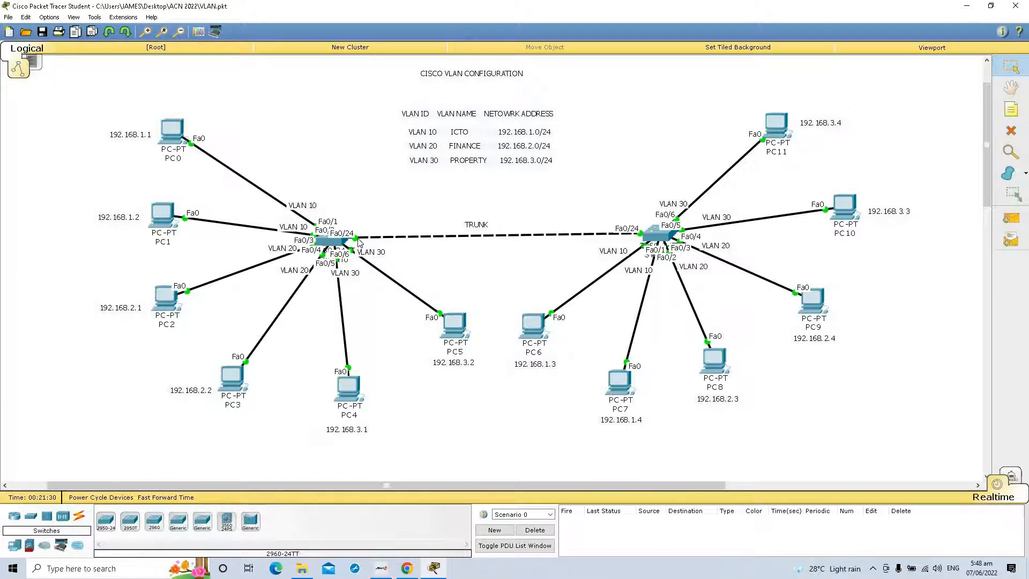
# Step: Detach the trunk cable from the left switch and reconnect it to that switch's FastEthernet0/24 port
pyautogui.click(357, 240)
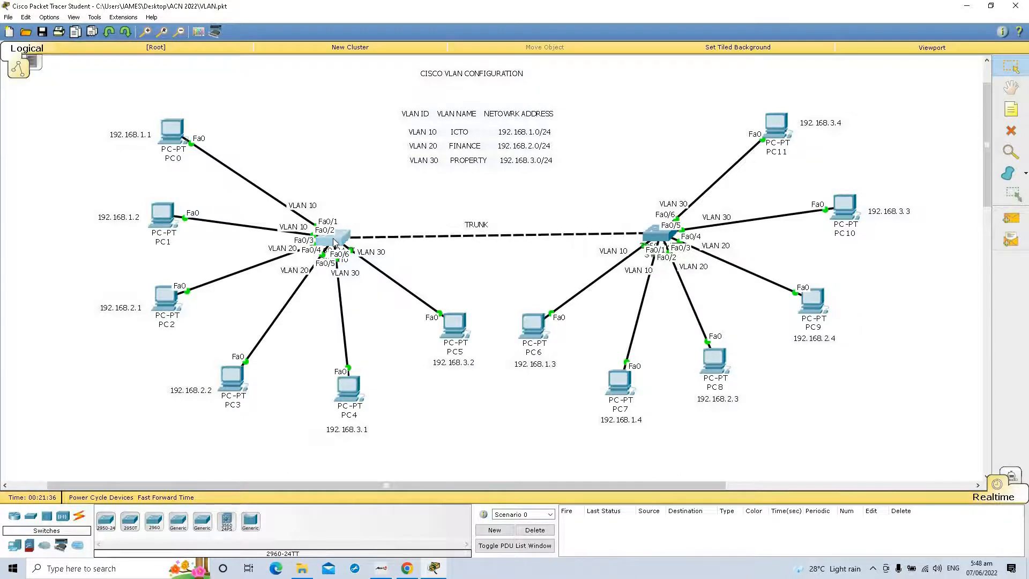
pyautogui.click(335, 240)
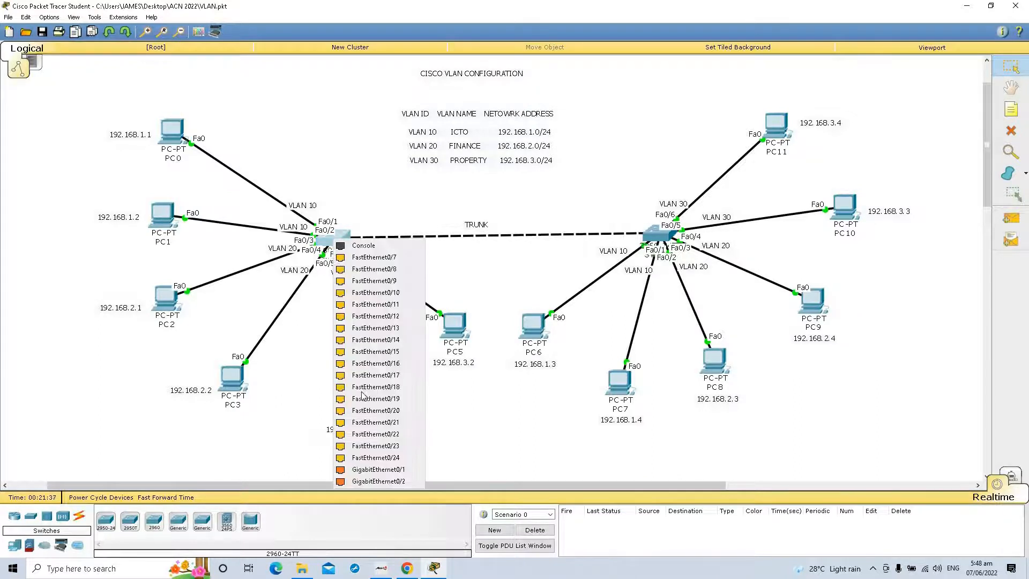
pyautogui.click(407, 460)
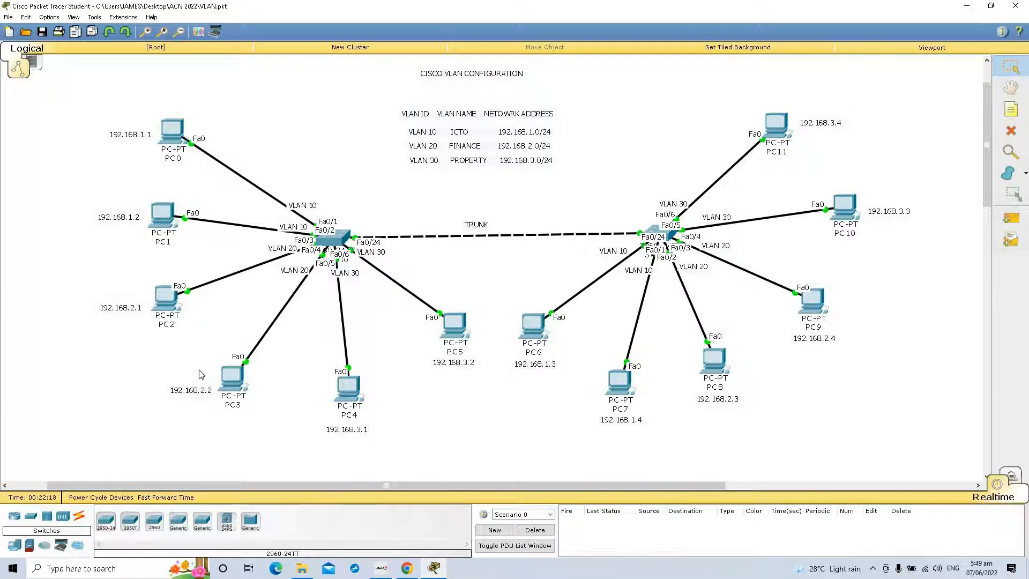
# Step: Assign PC0 the static IP address 192.168.1.1 with its default subnet mask and close its configuration
pyautogui.click(175, 125)
pyautogui.click(441, 159)
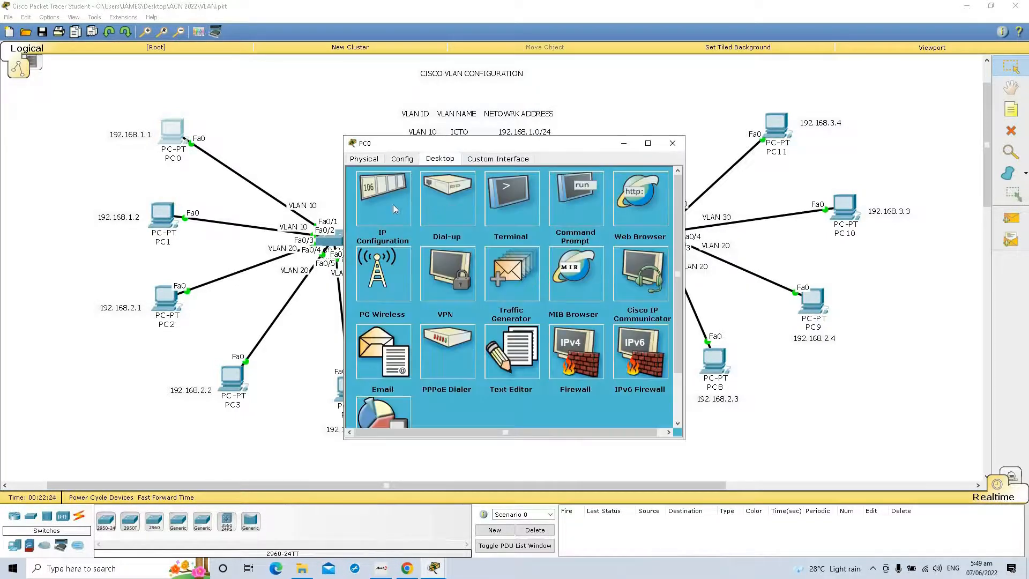
pyautogui.click(394, 204)
pyautogui.click(485, 220)
pyautogui.write('192')
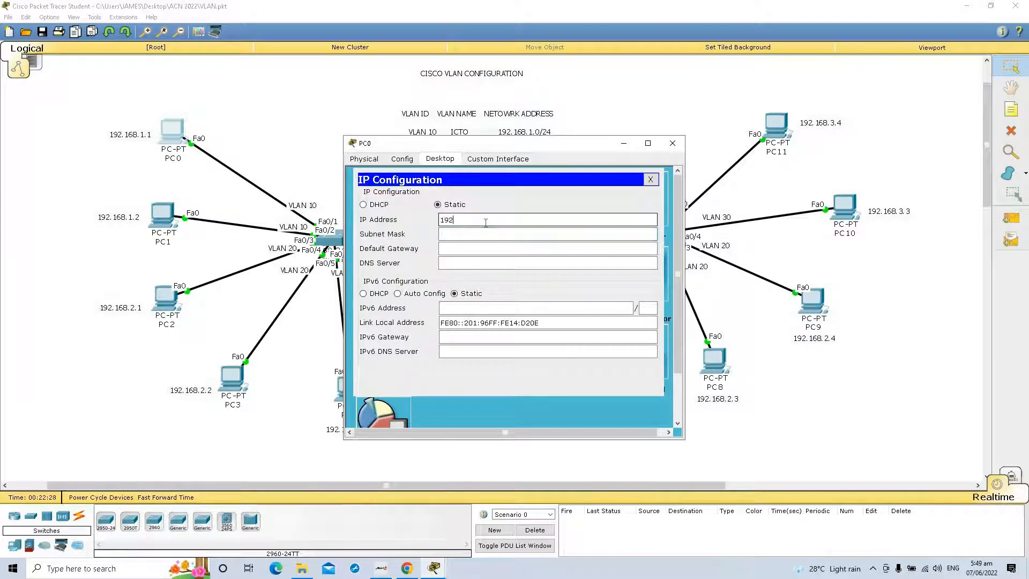
pyautogui.write('.168.1.1')
pyautogui.press('Tab')
pyautogui.click(682, 148)
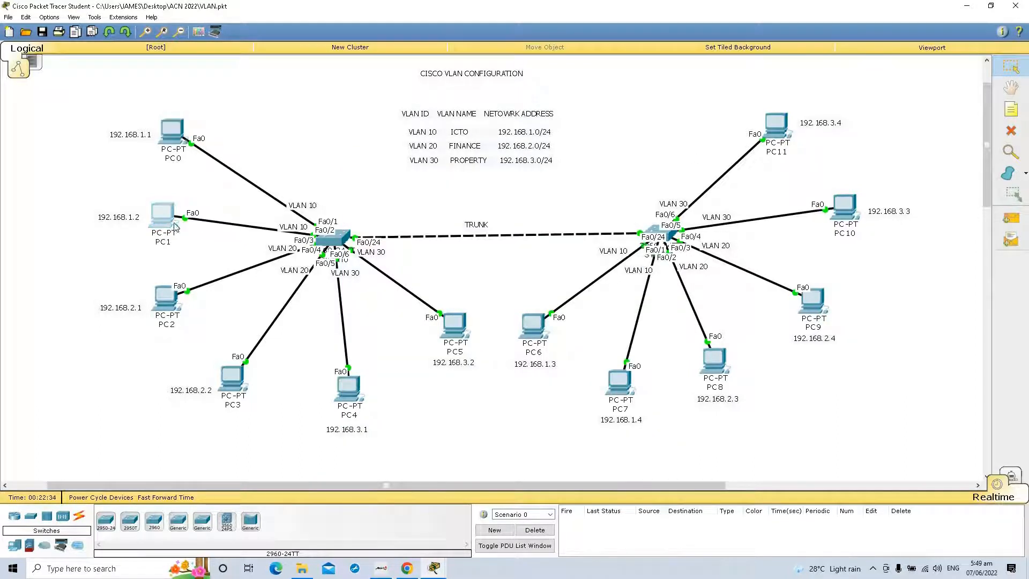
# Step: Open PC1's IP configuration, ready for entering a static IPv4 address
pyautogui.click(157, 225)
pyautogui.click(450, 160)
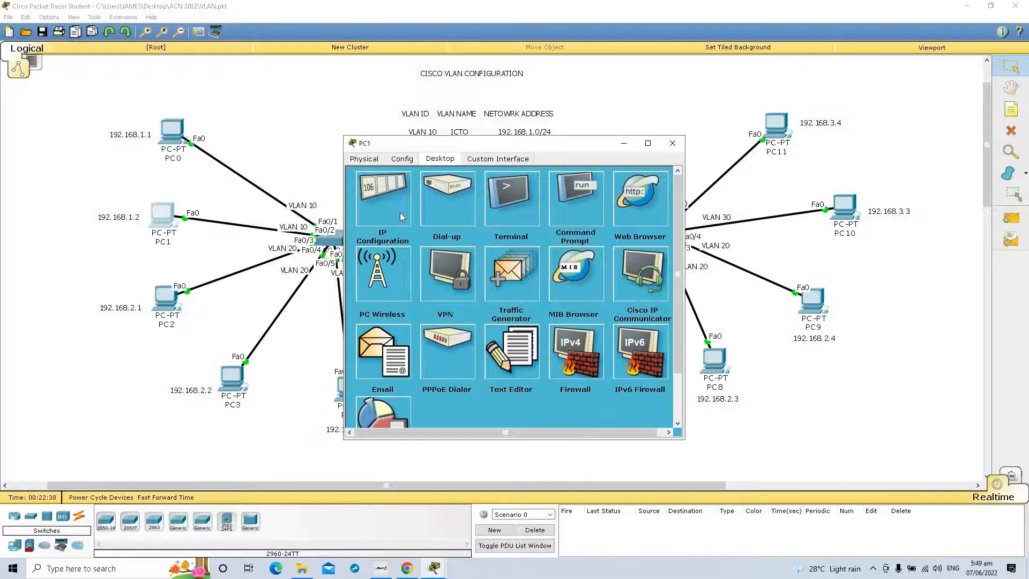
pyautogui.click(400, 212)
pyautogui.click(456, 220)
pyautogui.write('192.168')
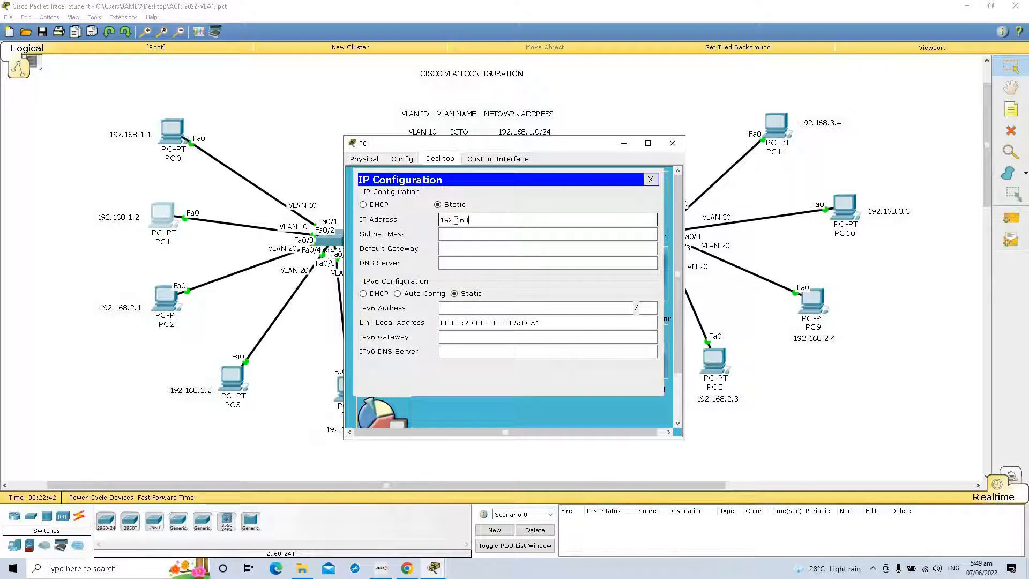
pyautogui.write('.12')
pyautogui.press('Tab')
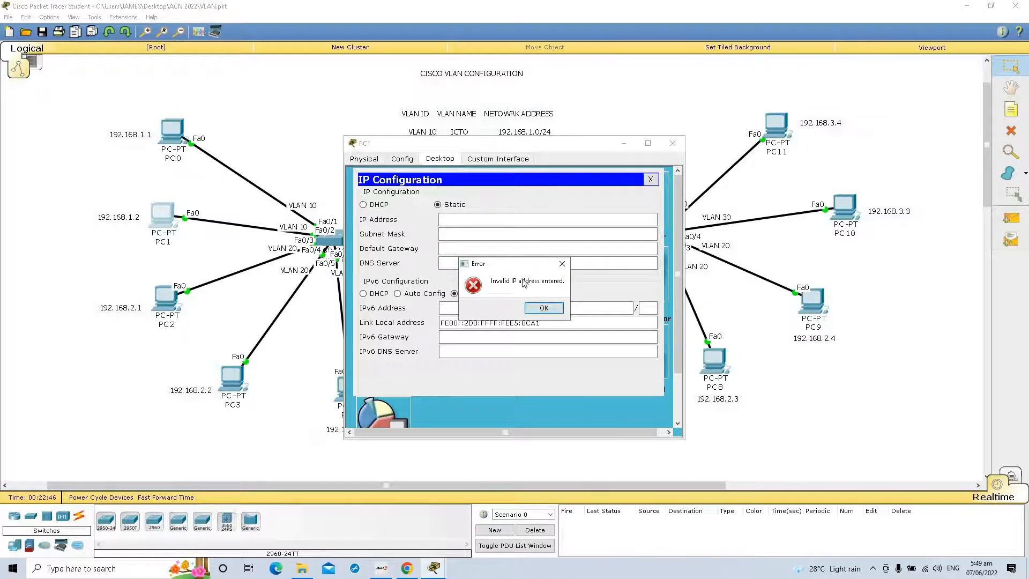
pyautogui.click(542, 308)
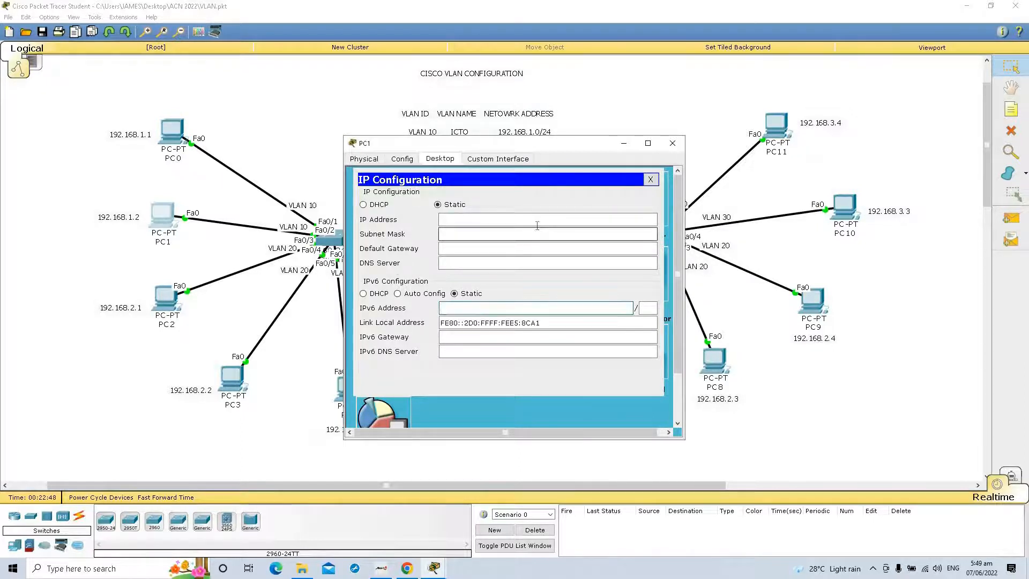
# Step: Set PC1's IP address to 192.168.1.2 with subnet mask 255.255.255.0 and close its configuration
pyautogui.write('192')
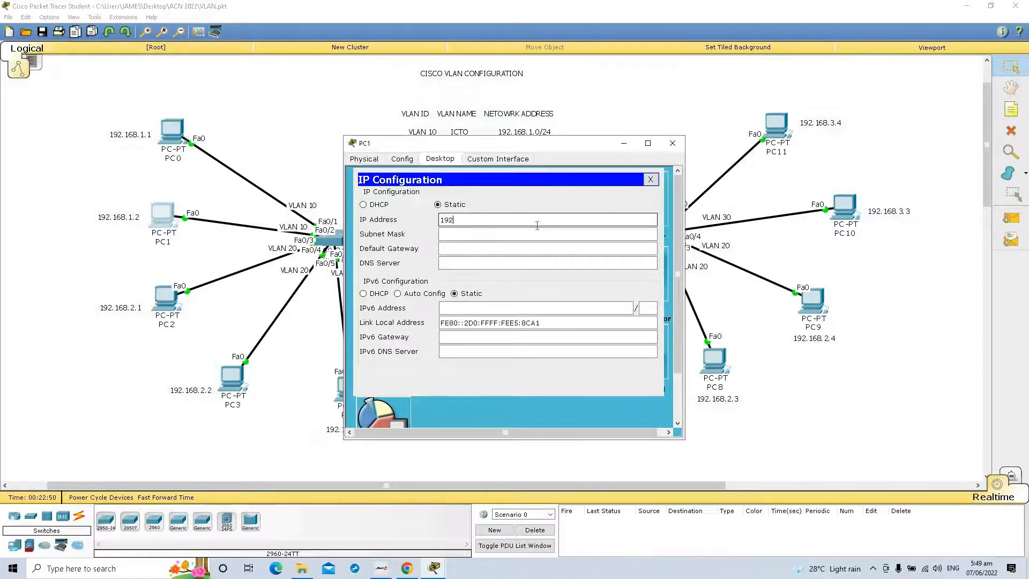
pyautogui.write('.168.1.2')
pyautogui.press('Tab')
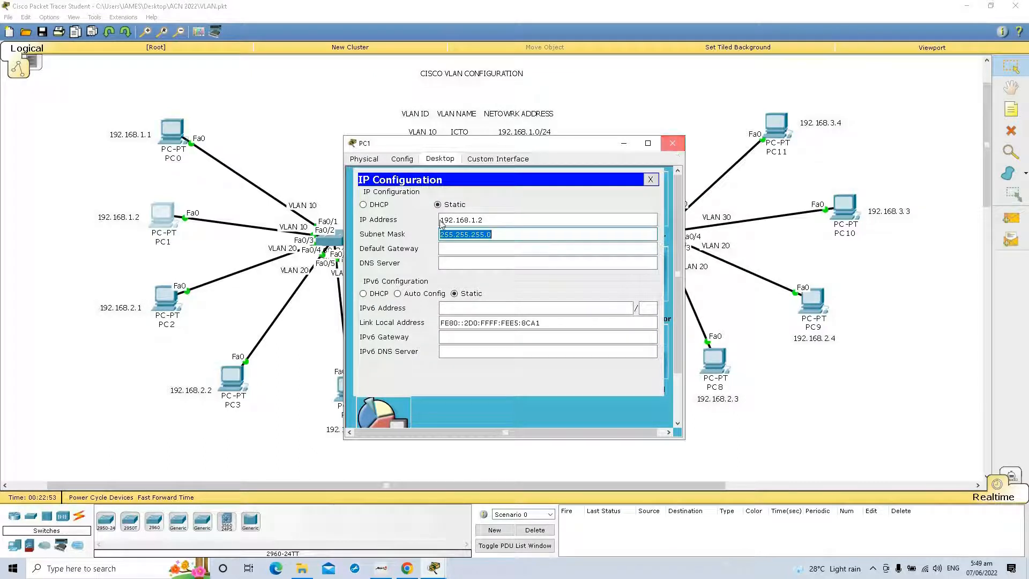
pyautogui.click(672, 143)
# Step: Assign PC2 the static IP address 192.168.2.1 with its default subnet mask
pyautogui.click(171, 304)
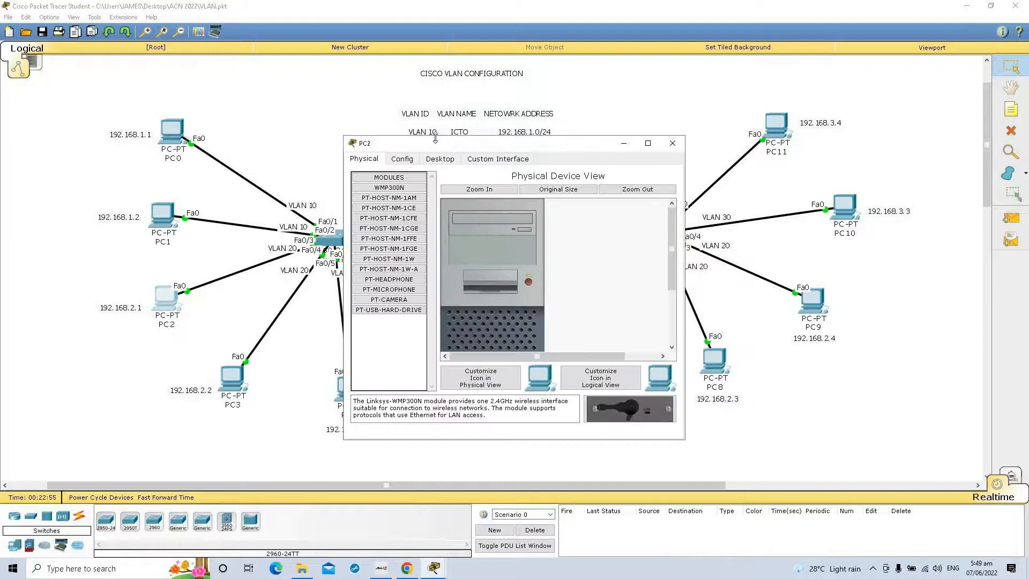
pyautogui.click(444, 158)
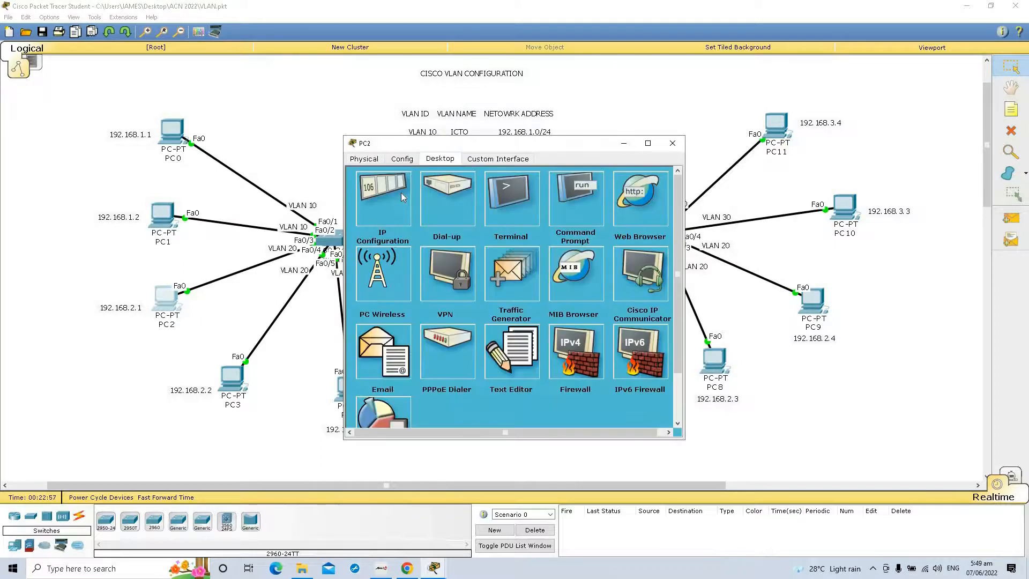
pyautogui.click(401, 192)
pyautogui.click(455, 222)
pyautogui.write('192.168.2.1')
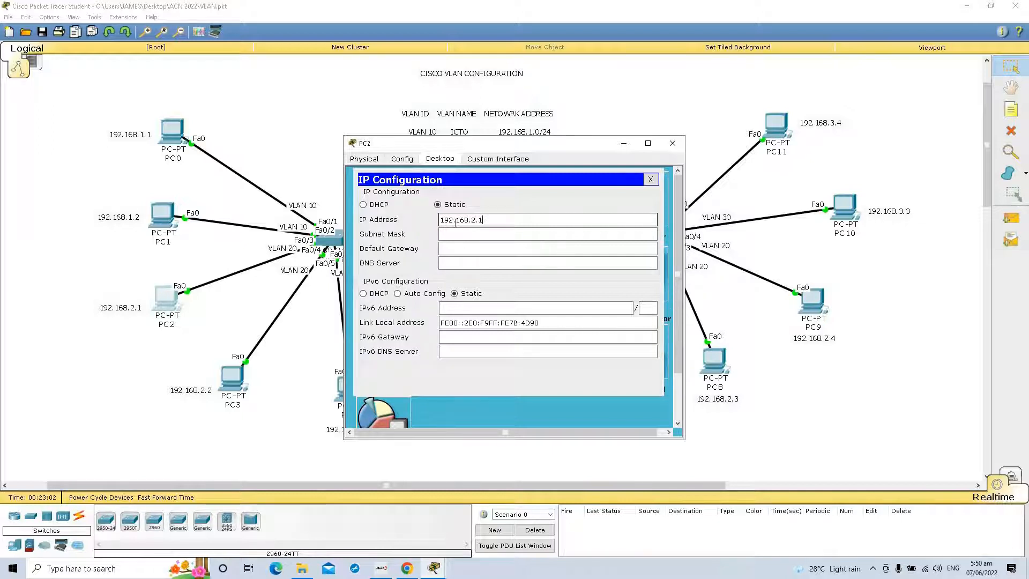
pyautogui.press('Tab')
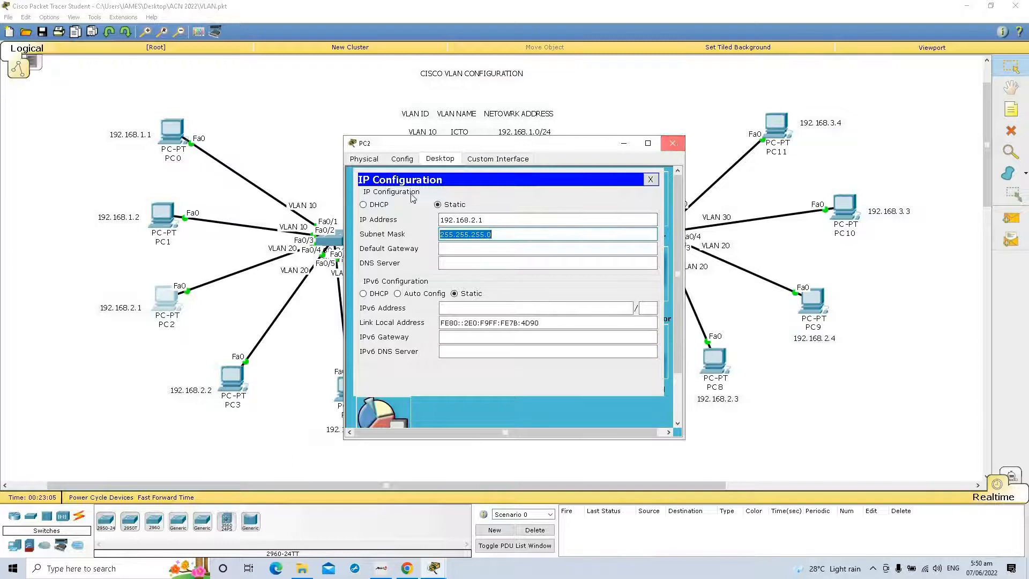
# Step: Assign PC3 the static IP address 192.168.2.2 and close its configuration
pyautogui.click(232, 386)
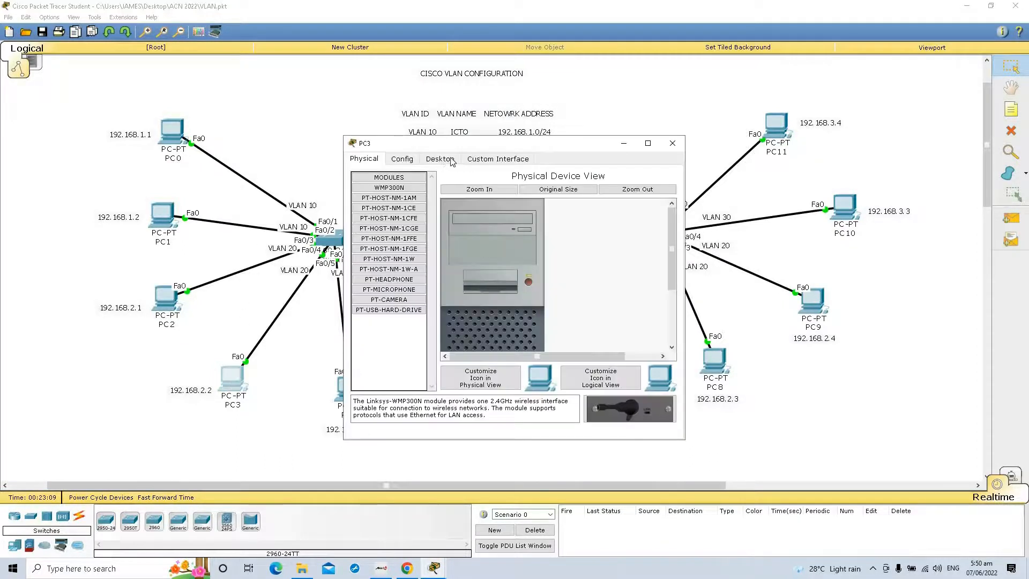
pyautogui.click(440, 159)
pyautogui.click(389, 205)
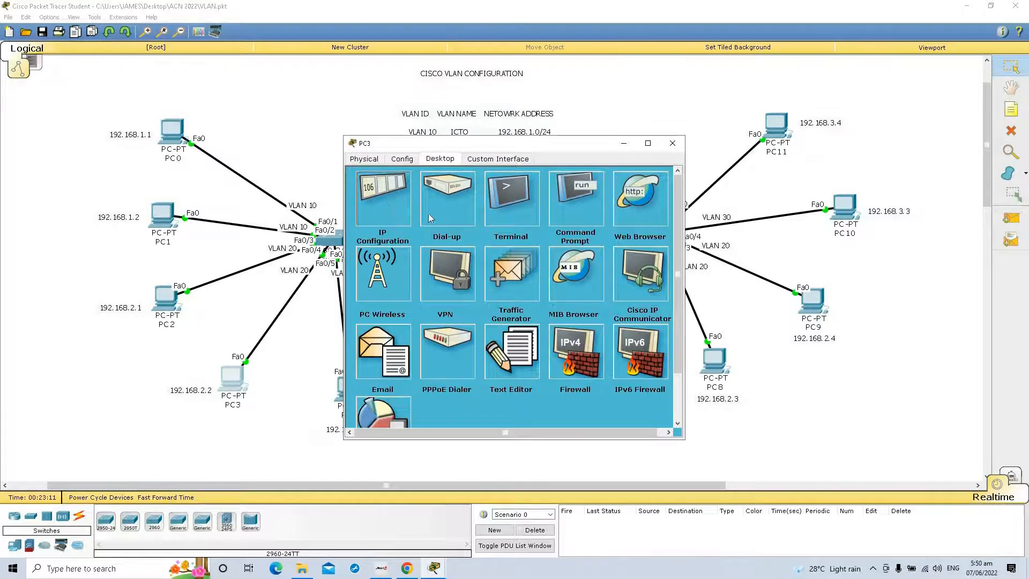
pyautogui.click(455, 220)
pyautogui.write('192.168.1')
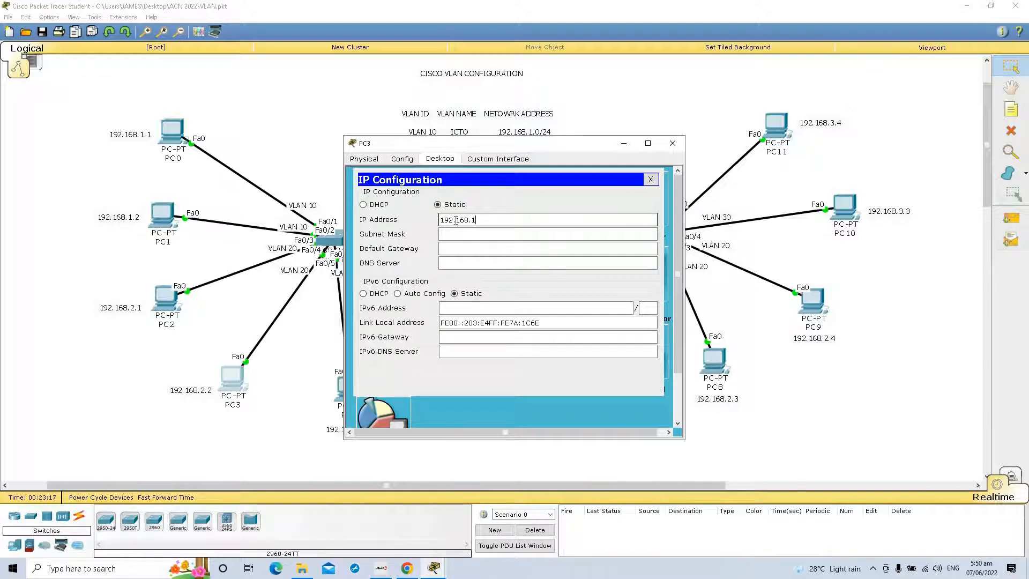
pyautogui.write('2.2')
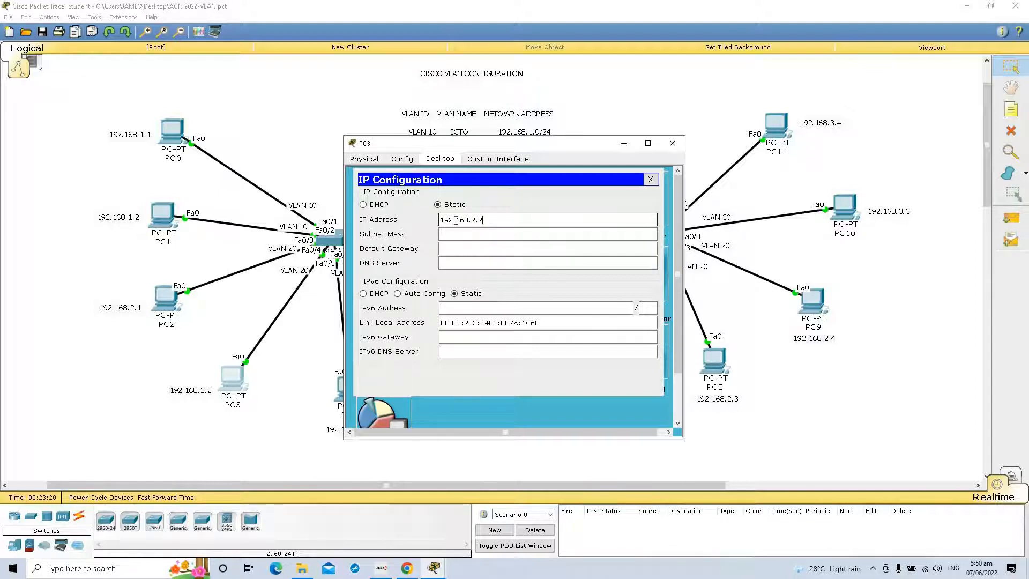
pyautogui.click(667, 144)
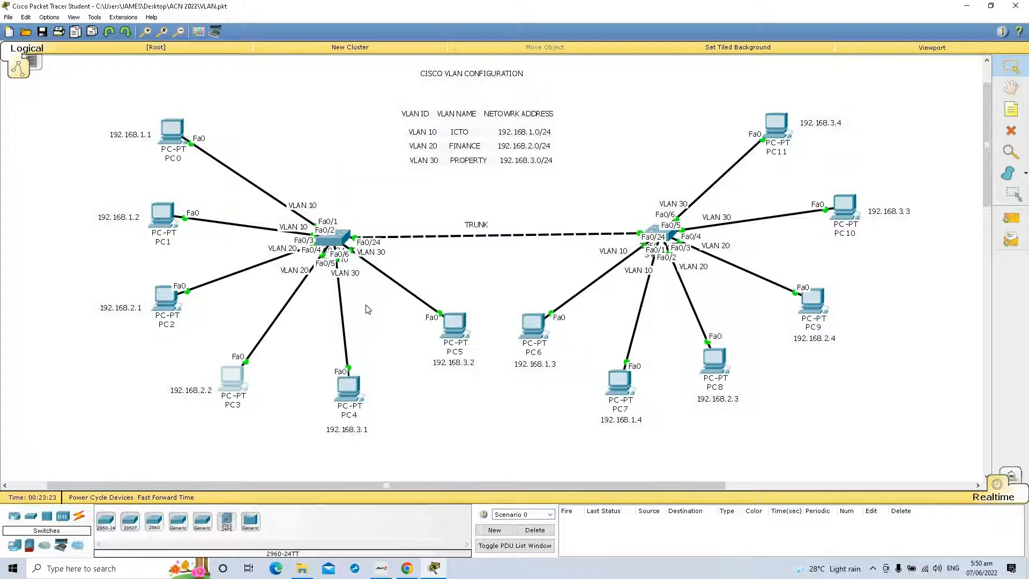
# Step: Reopen PC3's configuration to check its IP address and subnet mask, and close it again
pyautogui.click(236, 382)
pyautogui.click(384, 220)
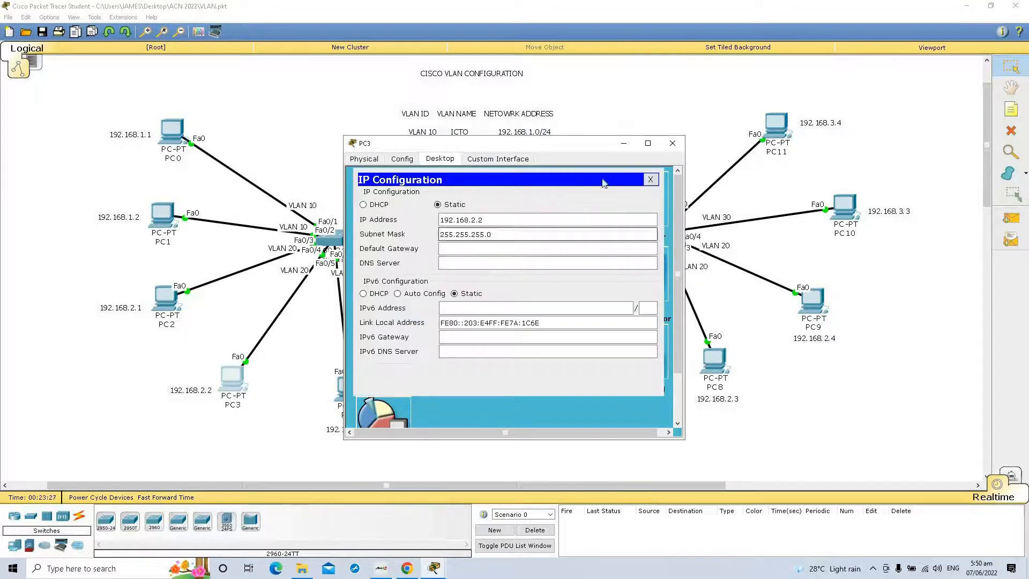
pyautogui.click(672, 144)
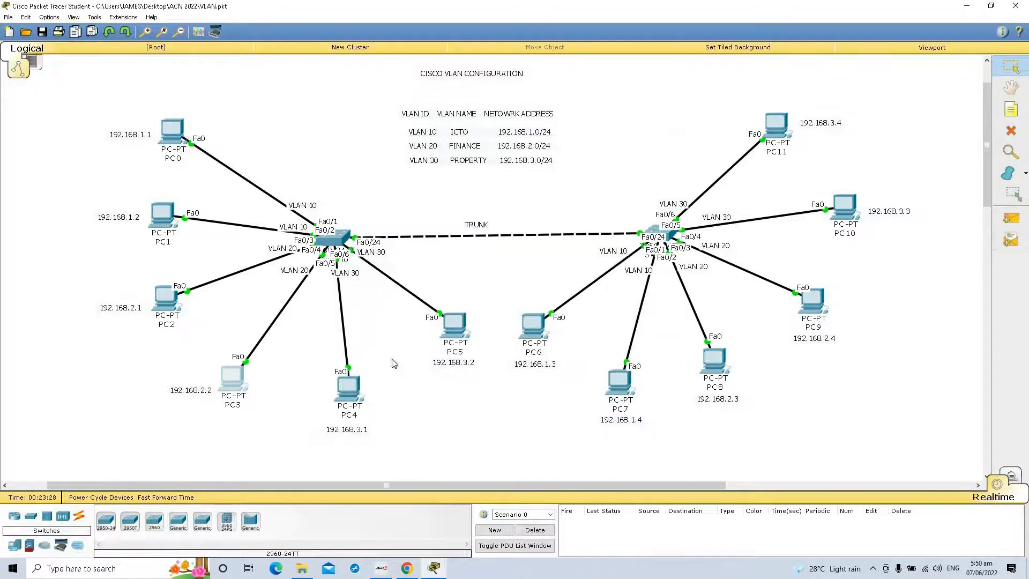
# Step: Assign PC4 the static IP address 192.168.3.1 with subnet mask 255.255.255.0 and close its configuration
pyautogui.click(357, 388)
pyautogui.click(445, 159)
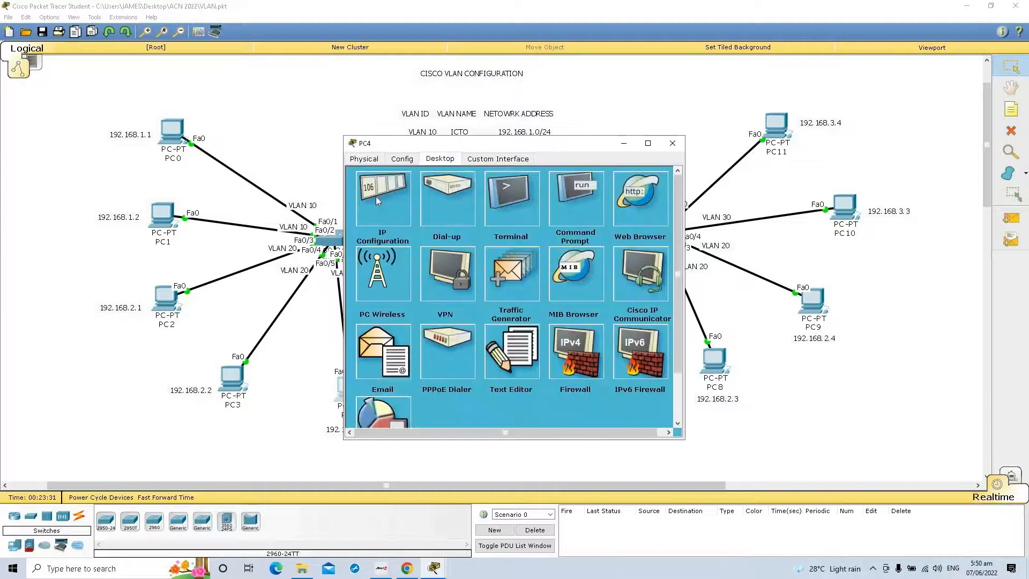
pyautogui.click(377, 198)
pyautogui.click(467, 225)
pyautogui.write('192.168.')
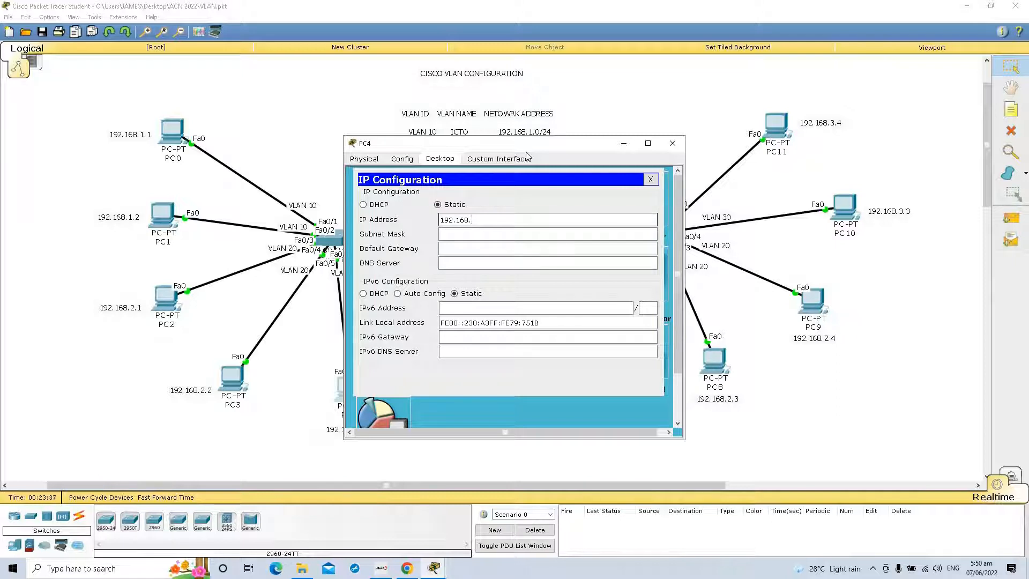
pyautogui.moveTo(536, 147); pyautogui.dragTo(648, 136)
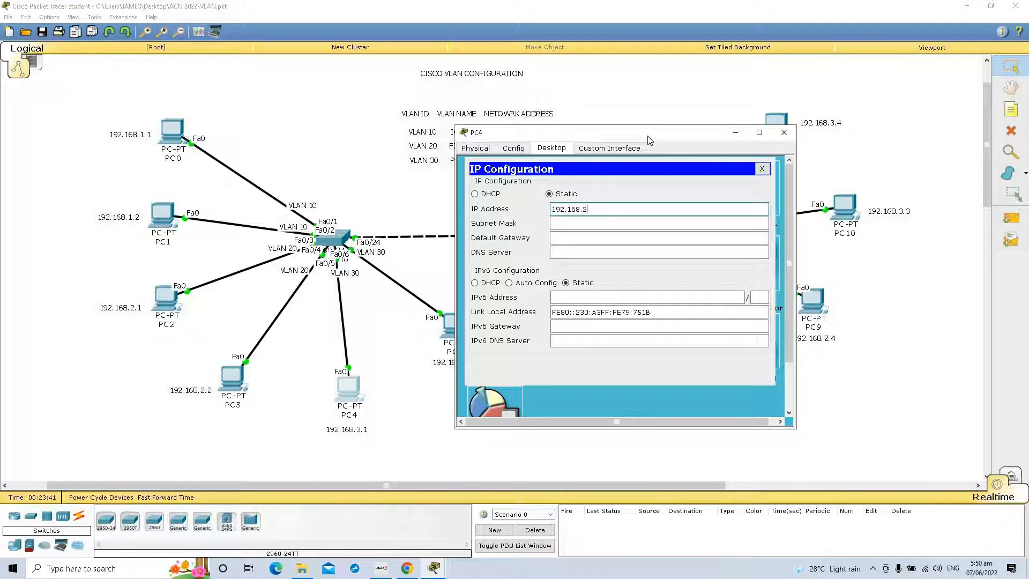
pyautogui.write('.1')
pyautogui.press('Tab')
pyautogui.press('Tab')
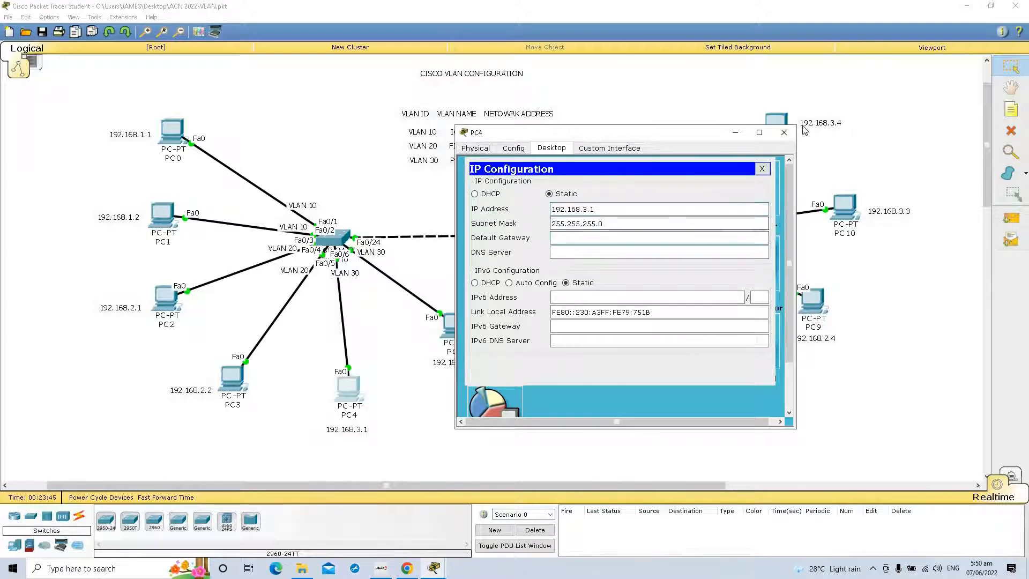
pyautogui.click(785, 132)
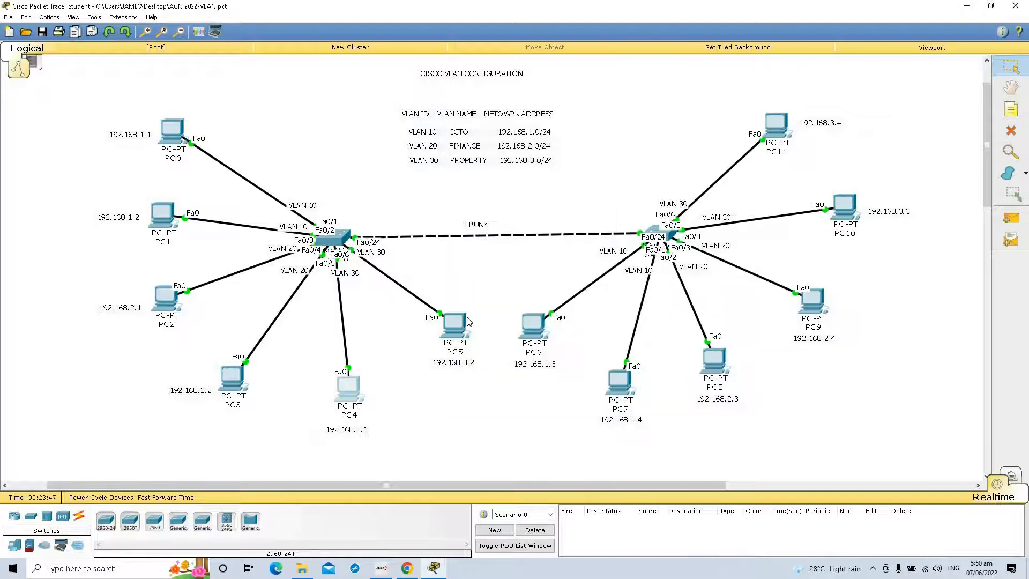
# Step: Assign PC5 the static IP address 192.168.3.2 with its default subnet mask and close its configuration
pyautogui.click(450, 326)
pyautogui.click(449, 159)
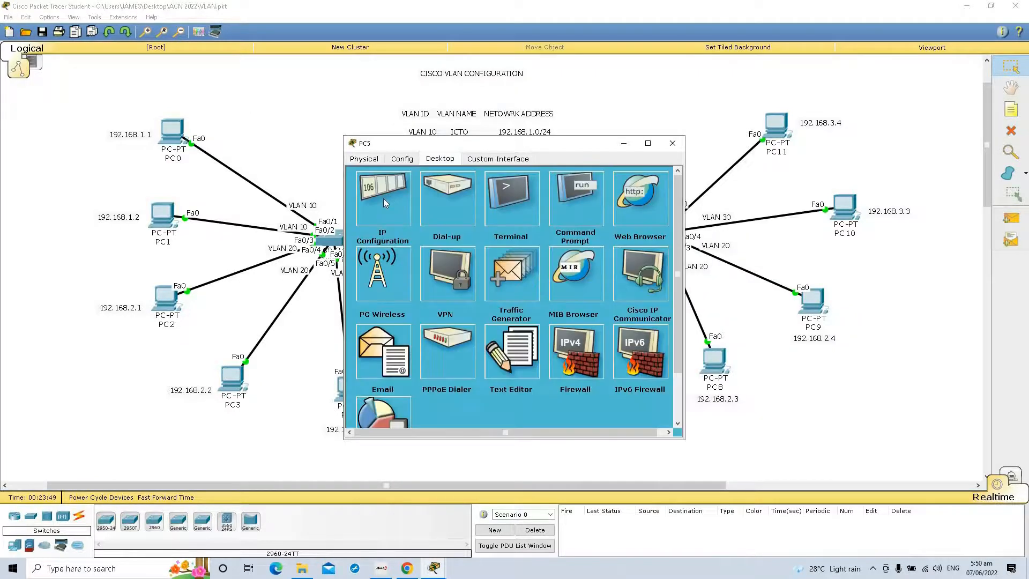
pyautogui.click(384, 198)
pyautogui.click(456, 222)
pyautogui.write('192.168.3.2')
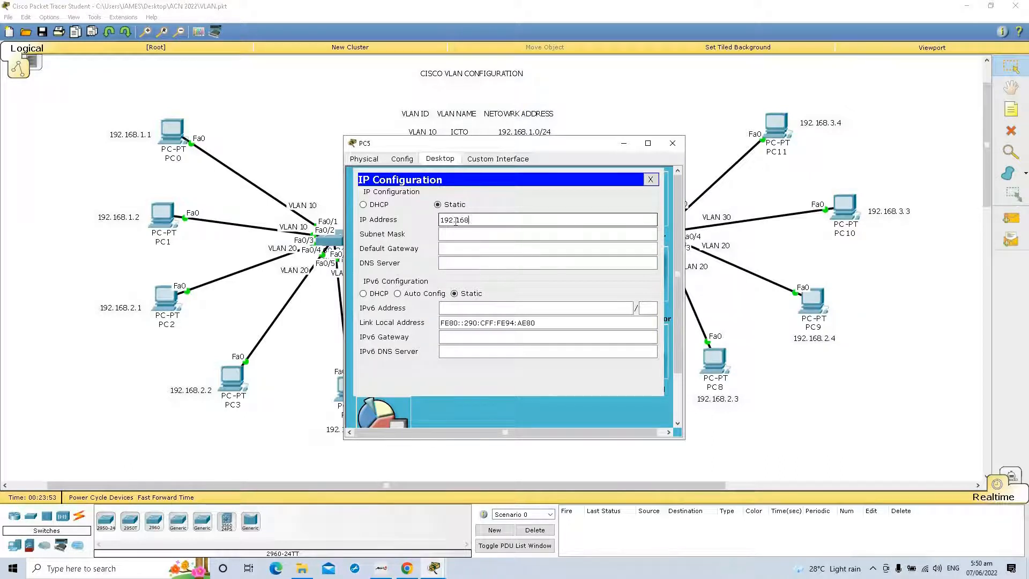
pyautogui.click(486, 234)
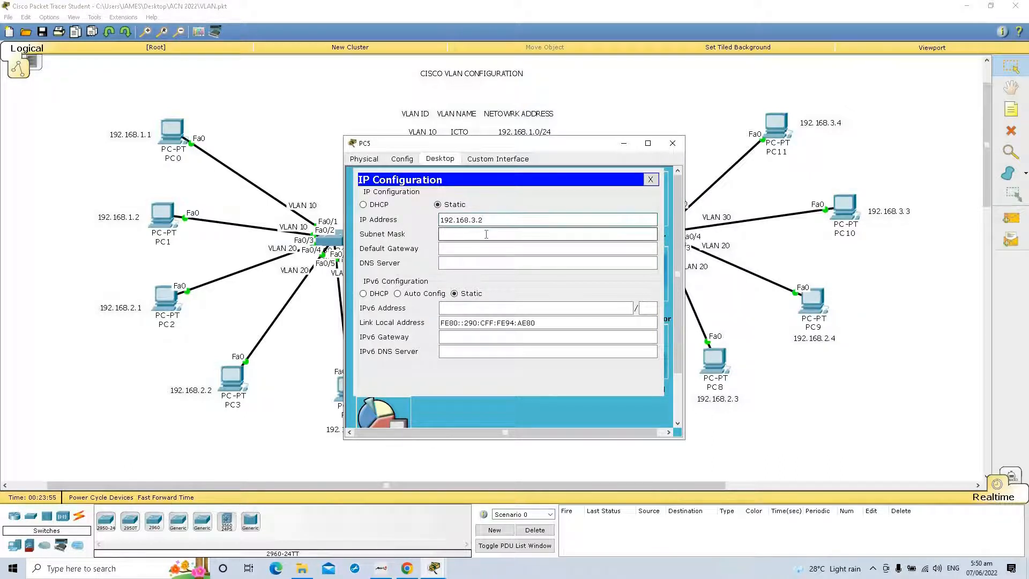
pyautogui.click(672, 144)
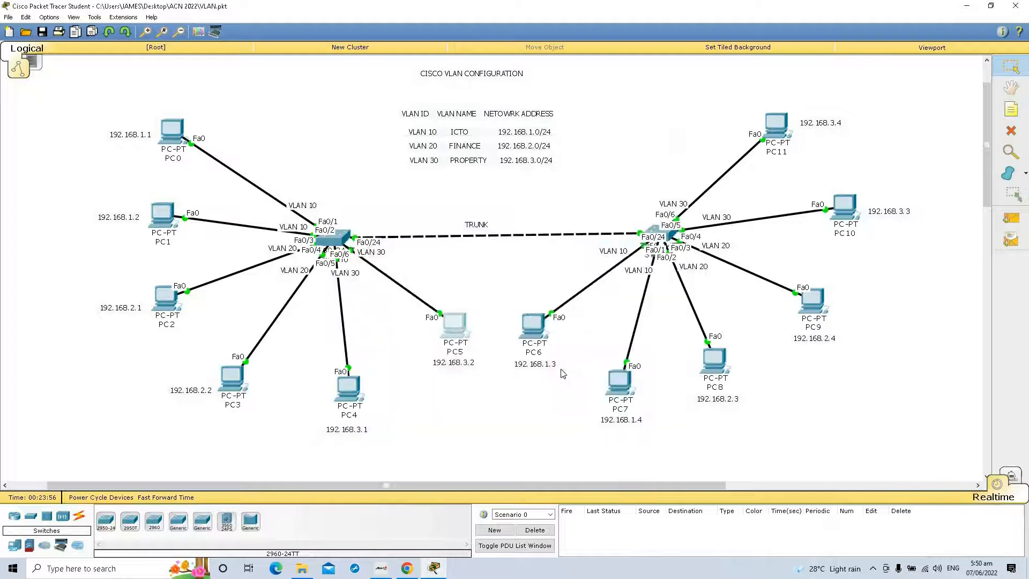
pyautogui.click(537, 334)
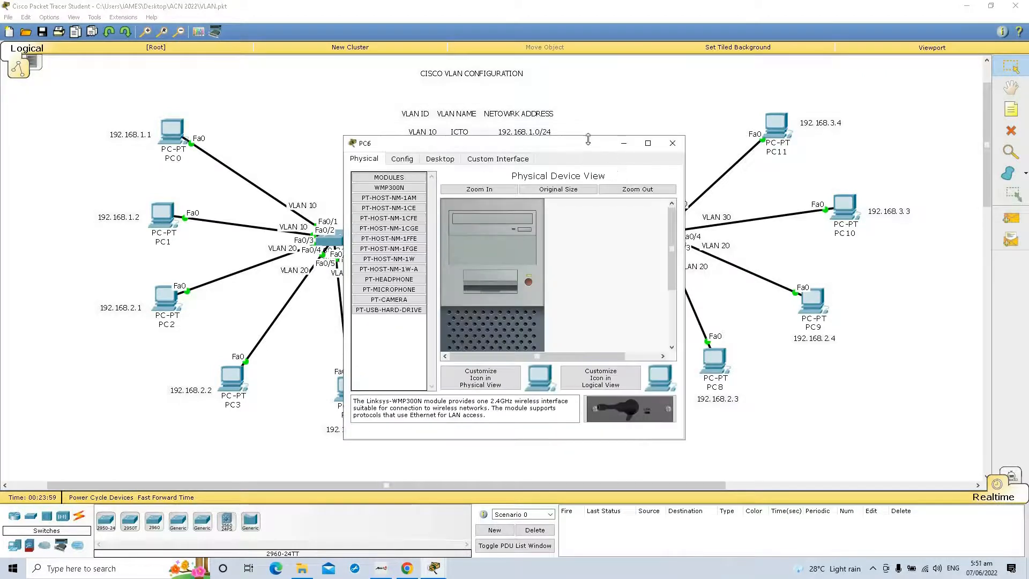
pyautogui.moveTo(538, 143); pyautogui.dragTo(200, 285)
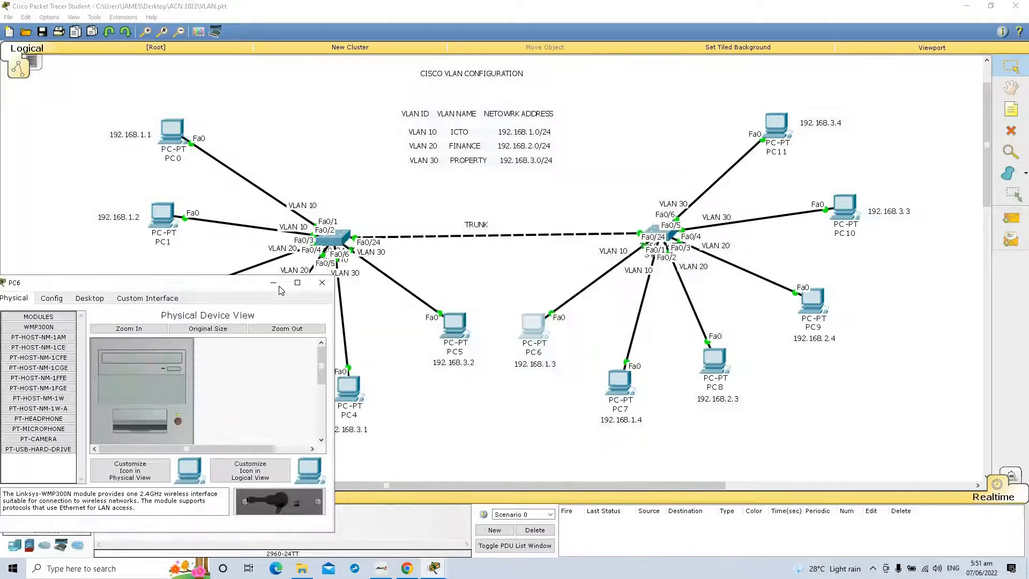
pyautogui.click(322, 284)
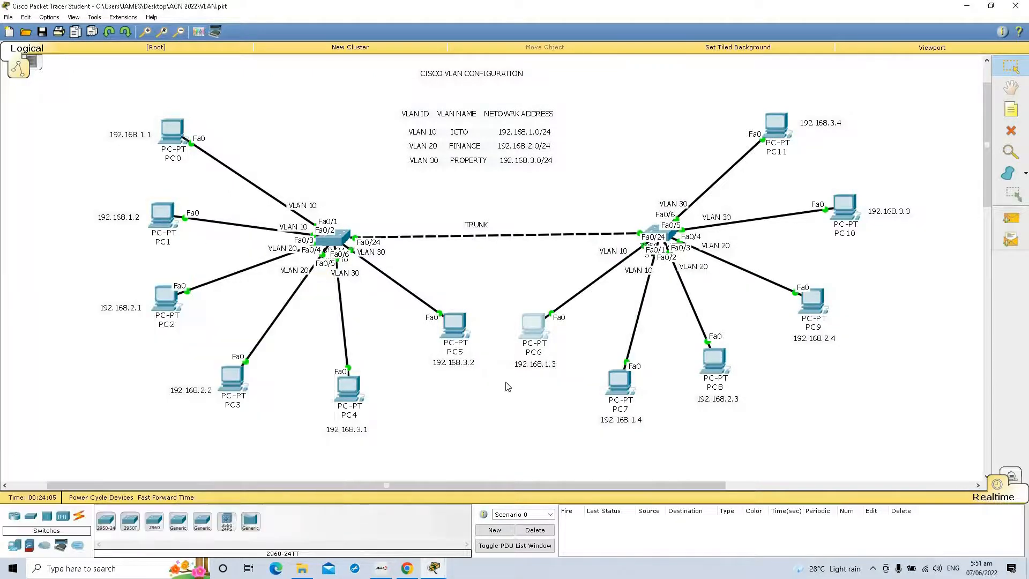
# Step: Assign PC6 the static IP address 192.168.1.3 with subnet mask 255.255.255.0 and close its configuration
pyautogui.click(532, 337)
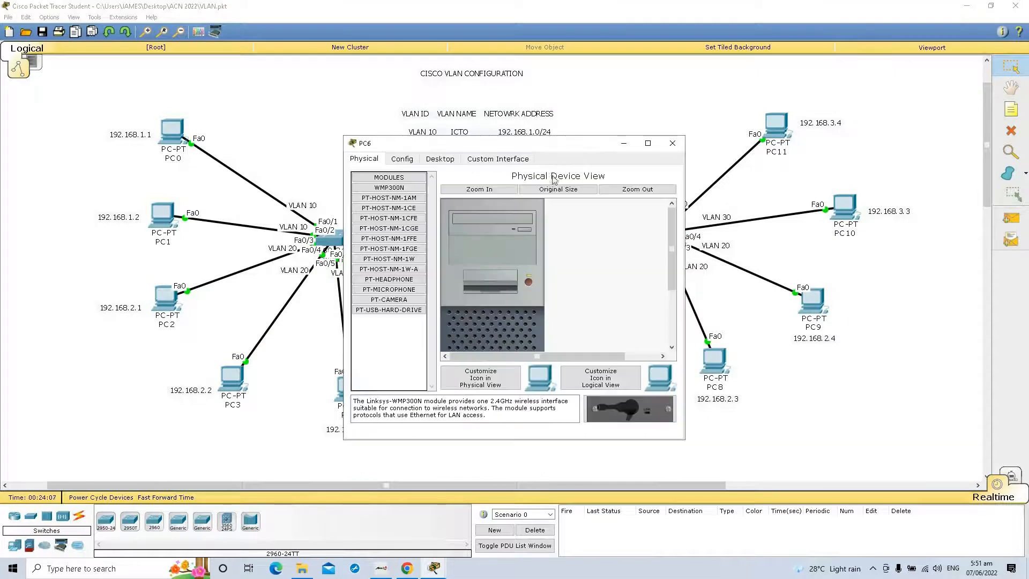
pyautogui.moveTo(531, 147); pyautogui.dragTo(251, 188)
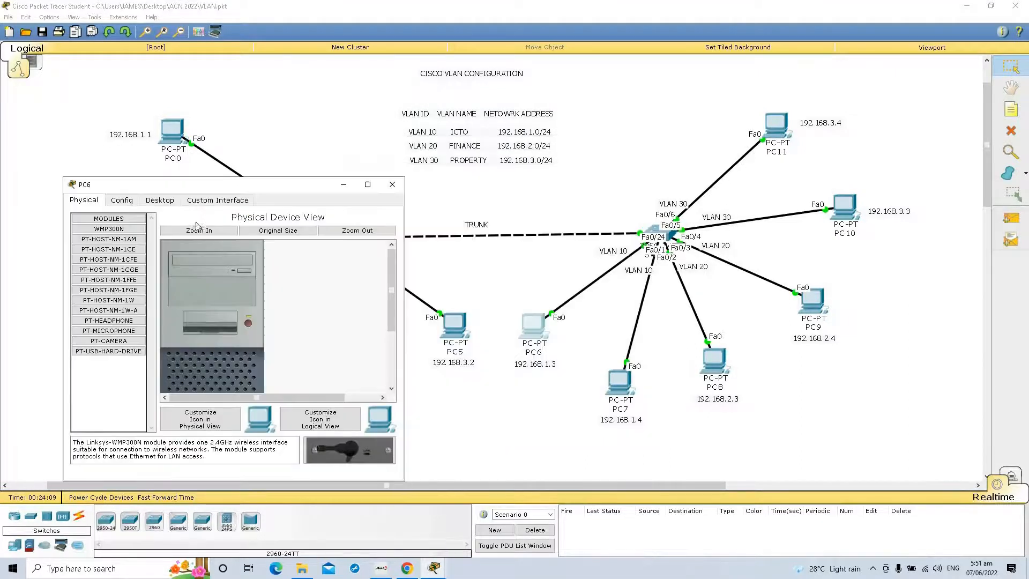
pyautogui.click(161, 201)
pyautogui.click(108, 240)
pyautogui.click(180, 258)
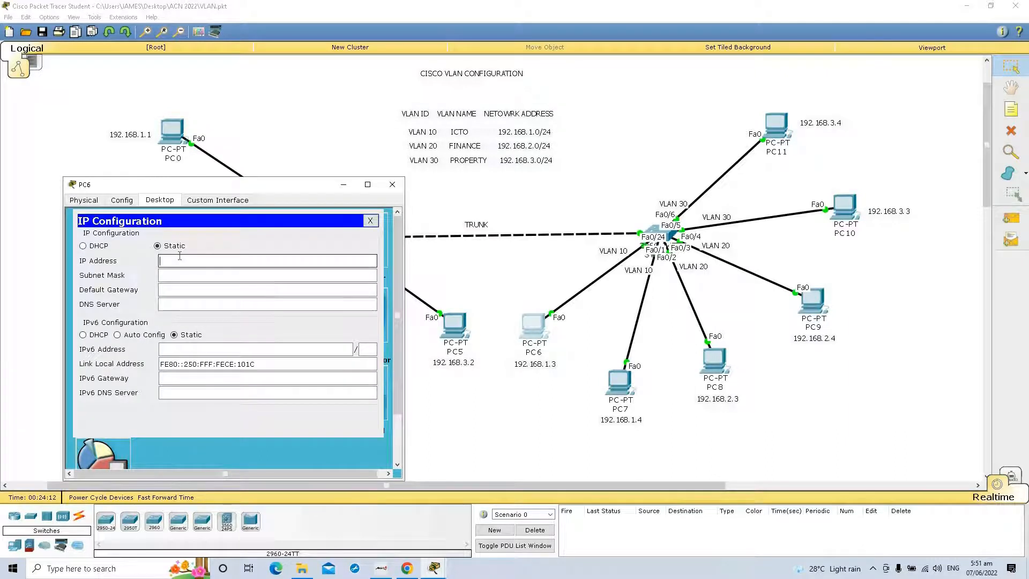
pyautogui.write('192.168.1.3')
pyautogui.press('Tab')
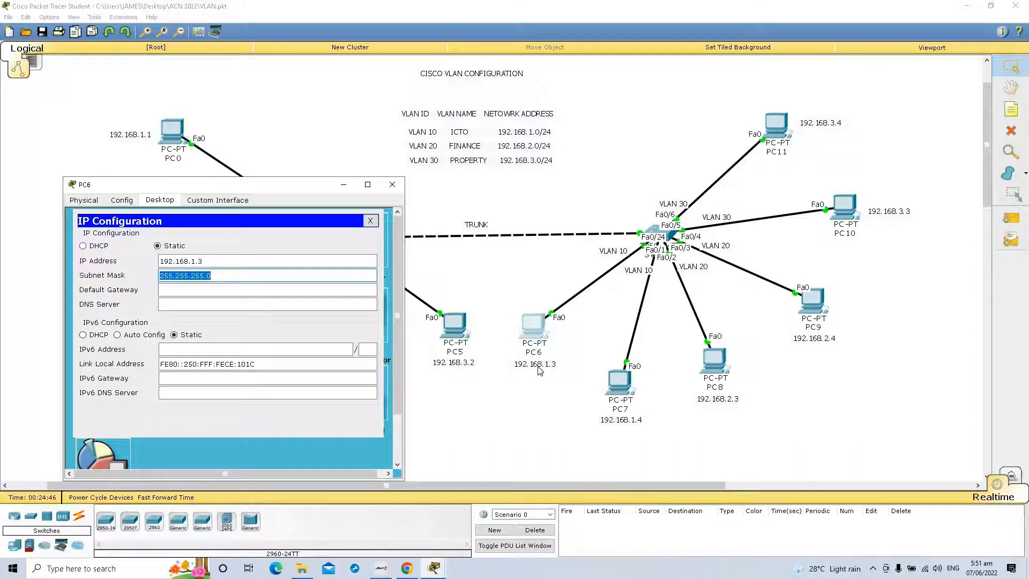
pyautogui.click(393, 186)
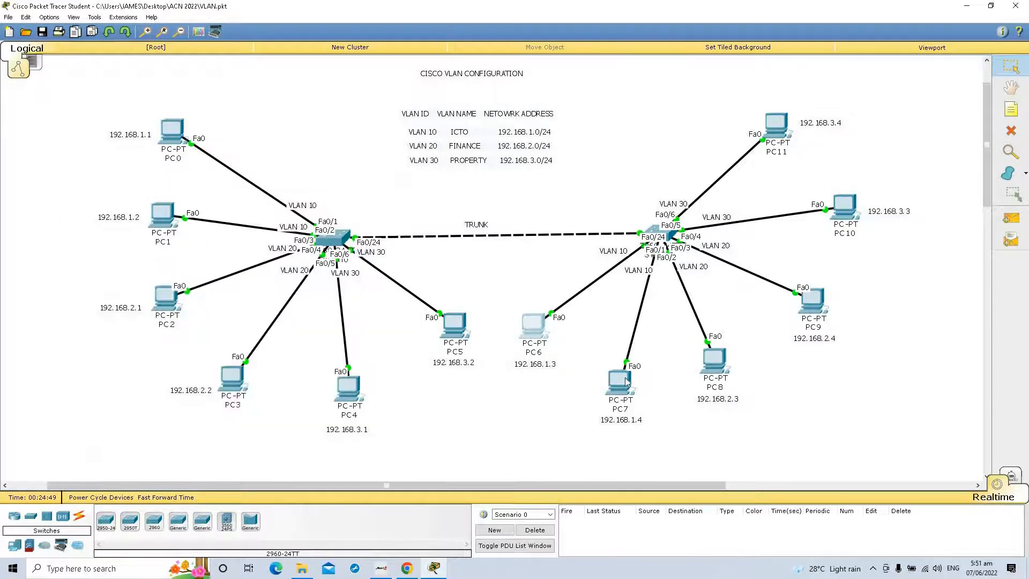
# Step: Assign PC7 the static IP address 192.168.1.4 with subnet mask 255.255.255.0 and close its configuration
pyautogui.click(626, 382)
pyautogui.click(602, 376)
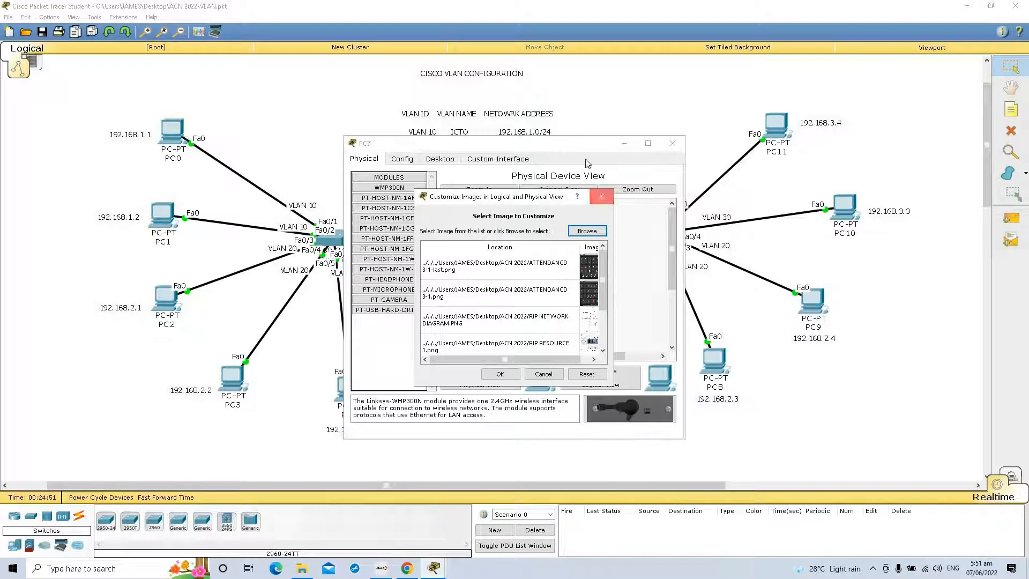
pyautogui.click(602, 196)
pyautogui.moveTo(577, 145); pyautogui.dragTo(257, 118)
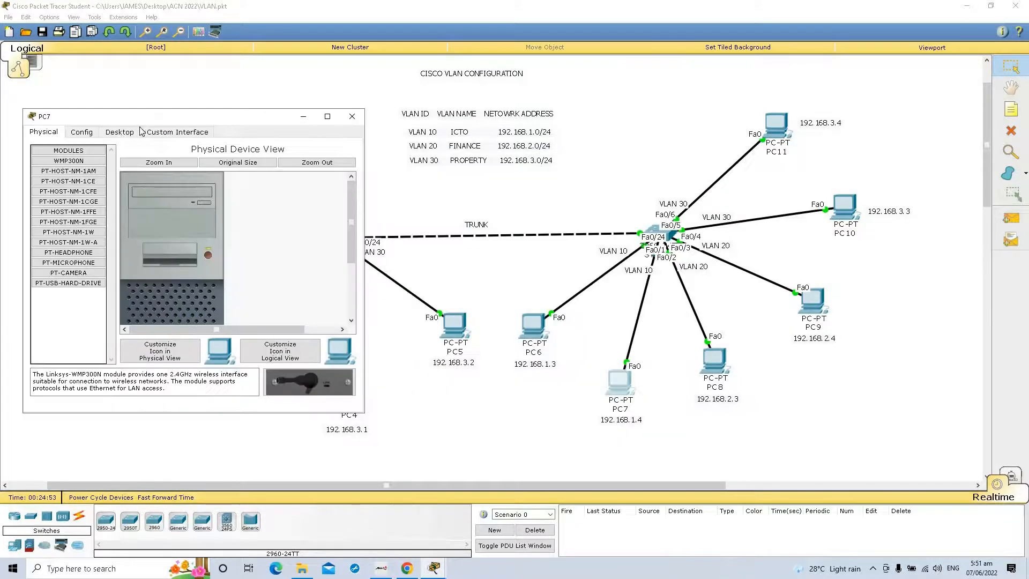
pyautogui.click(120, 133)
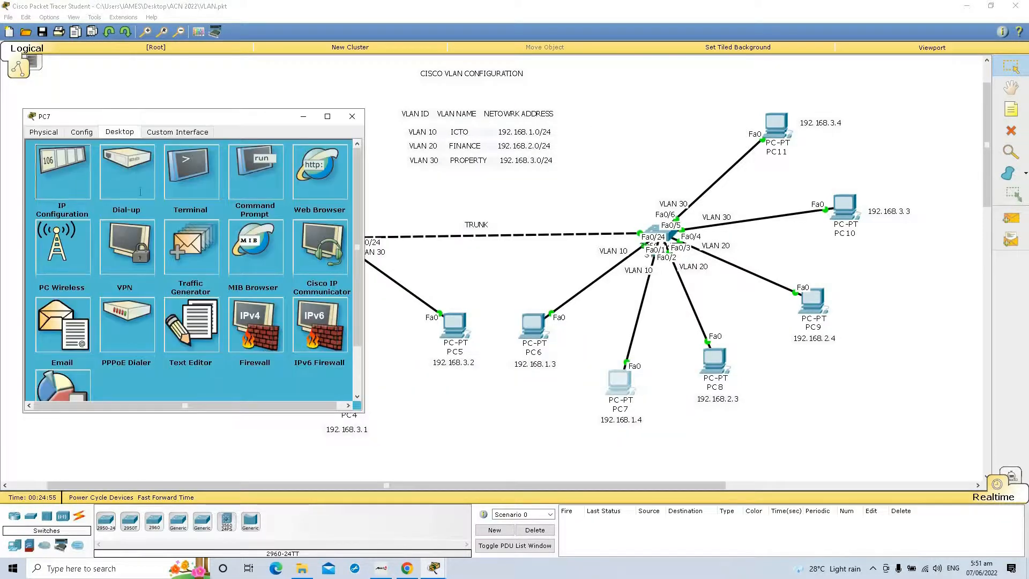
pyautogui.click(141, 191)
pyautogui.write('192.168.1.4')
pyautogui.click(207, 206)
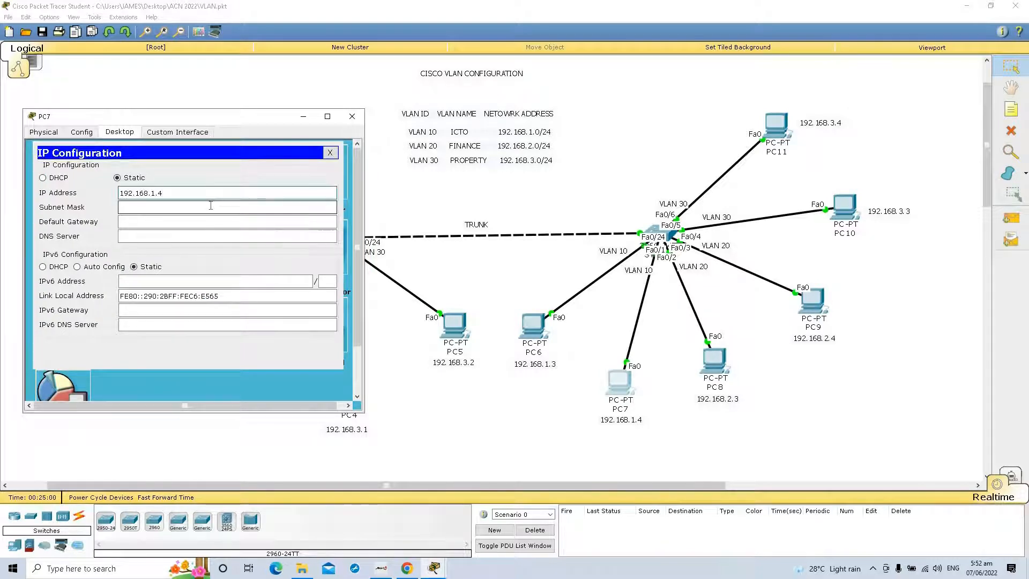
pyautogui.click(352, 116)
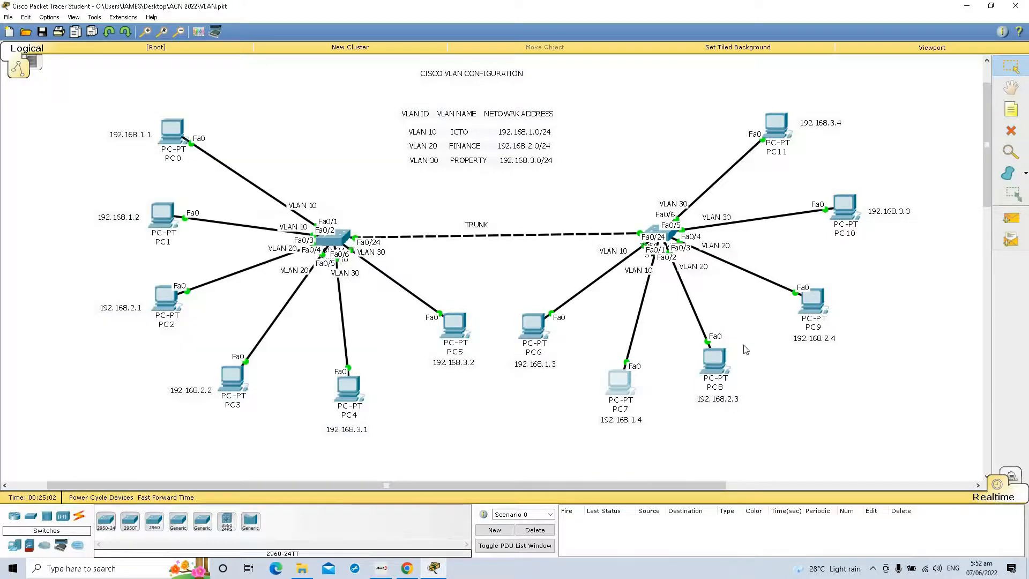
# Step: Assign PC8 the static IP address 192.168.2.3 with subnet mask 255.255.255.0 and close its configuration
pyautogui.click(722, 361)
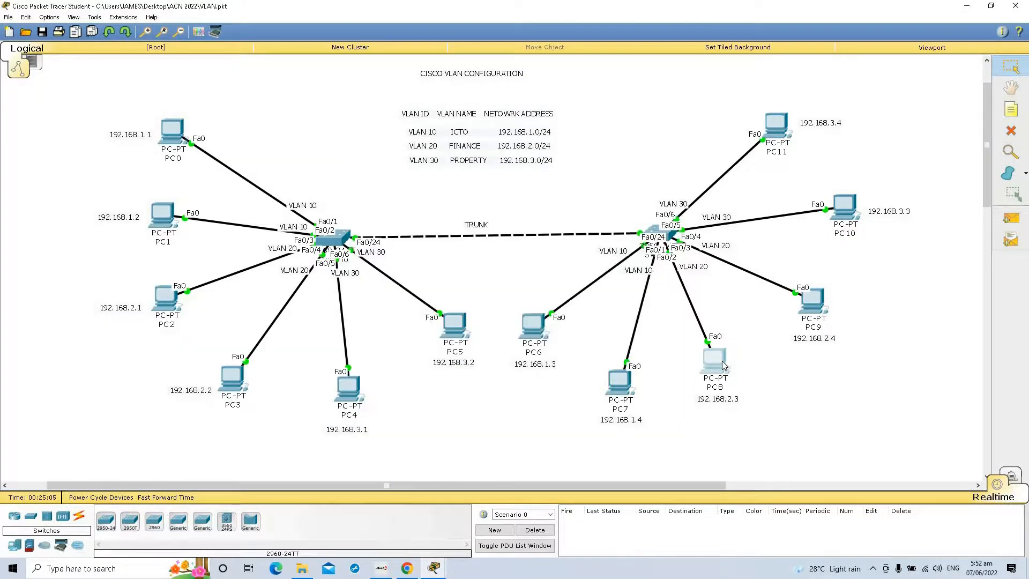
pyautogui.click(723, 362)
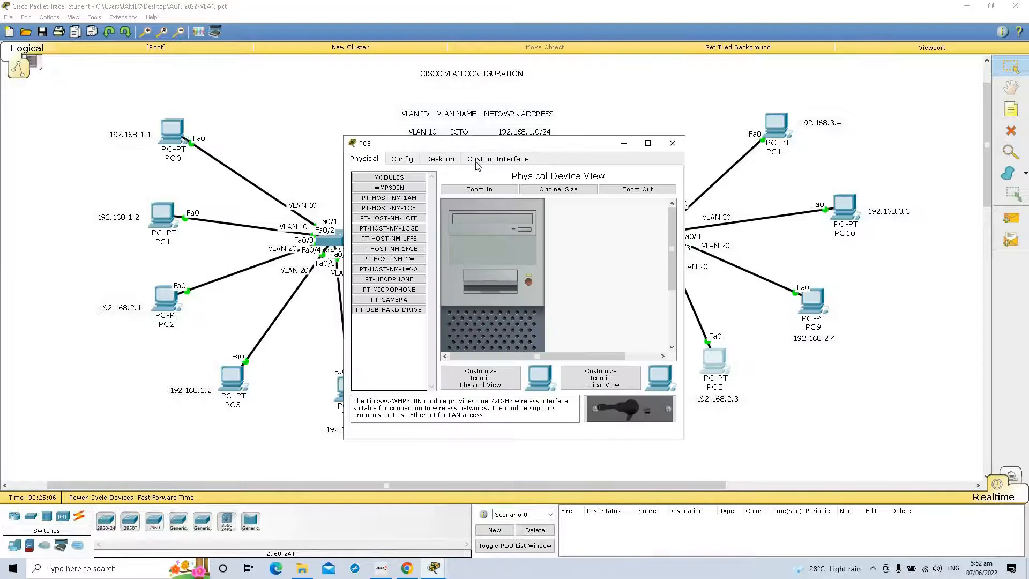
pyautogui.click(447, 163)
pyautogui.click(382, 194)
pyautogui.click(451, 216)
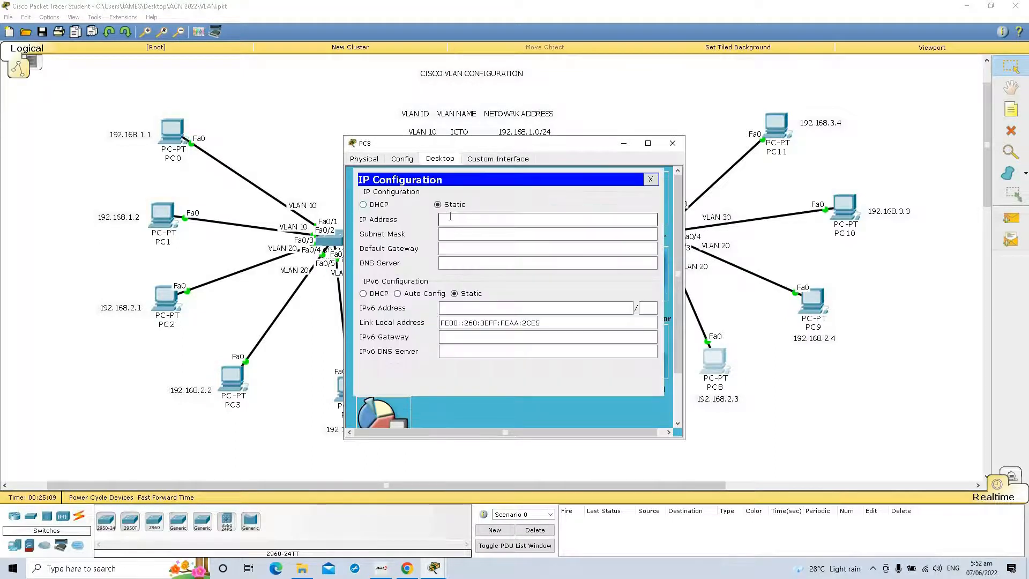
pyautogui.write('192.168.2.3')
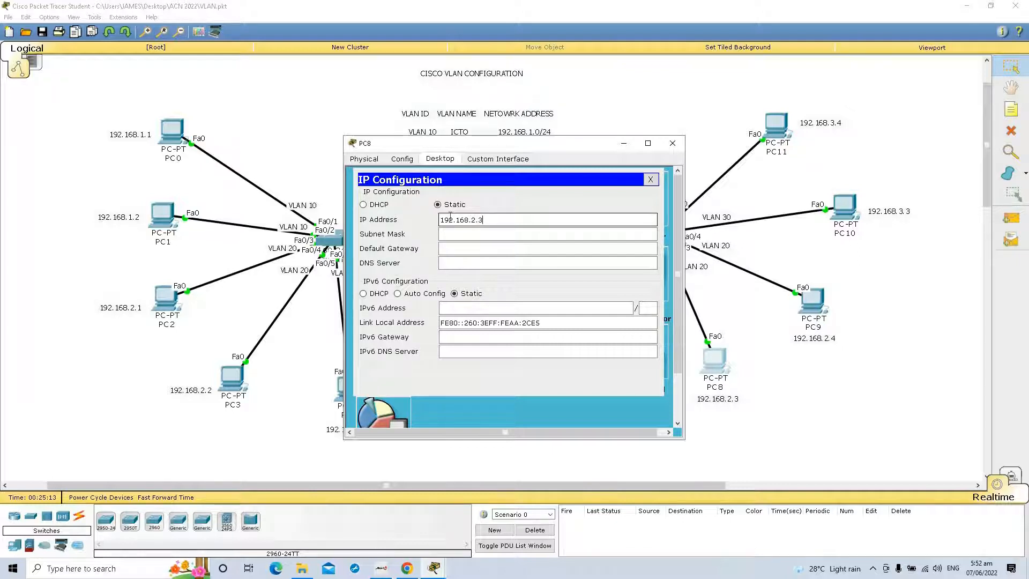
pyautogui.press('Tab')
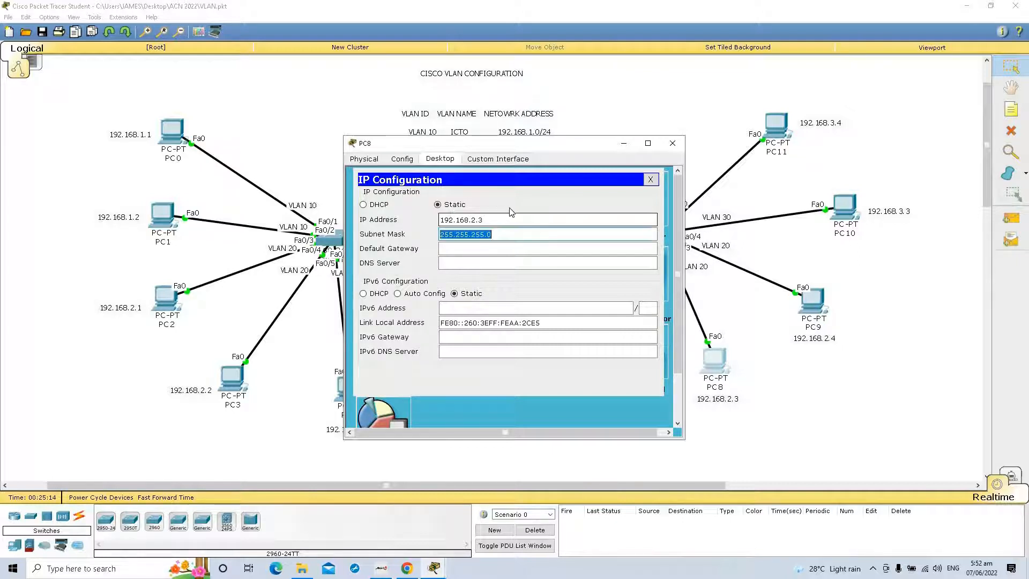
pyautogui.click(677, 146)
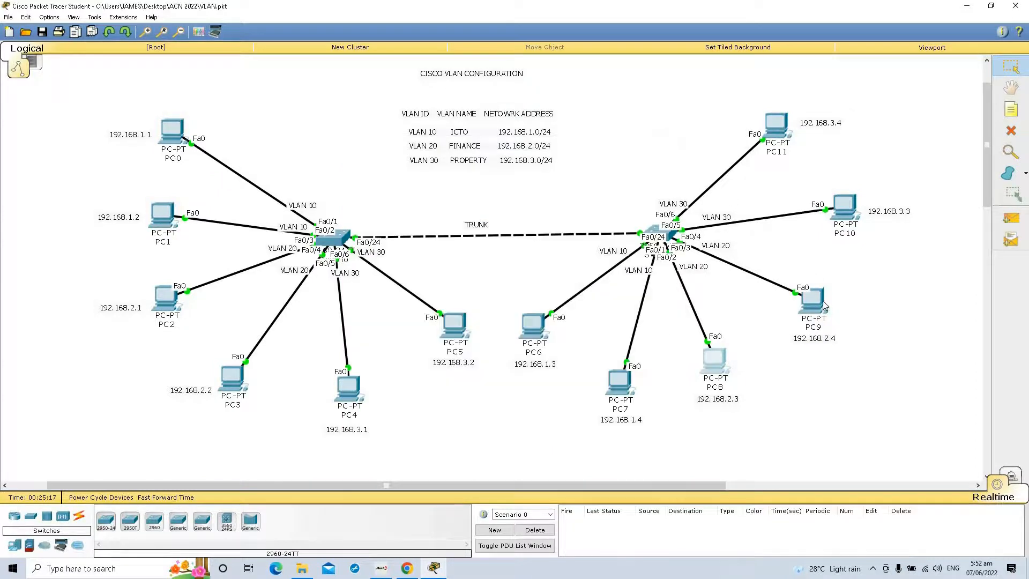
# Step: Assign PC9 the static IP address 192.168.2.4 with subnet mask 255.255.255.0 and close its configuration
pyautogui.click(824, 306)
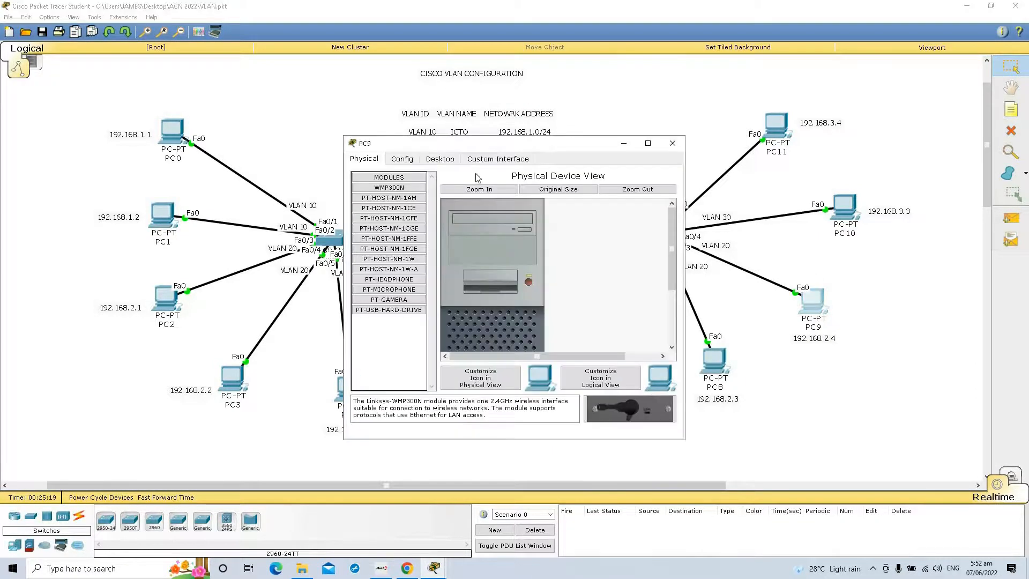
pyautogui.click(440, 159)
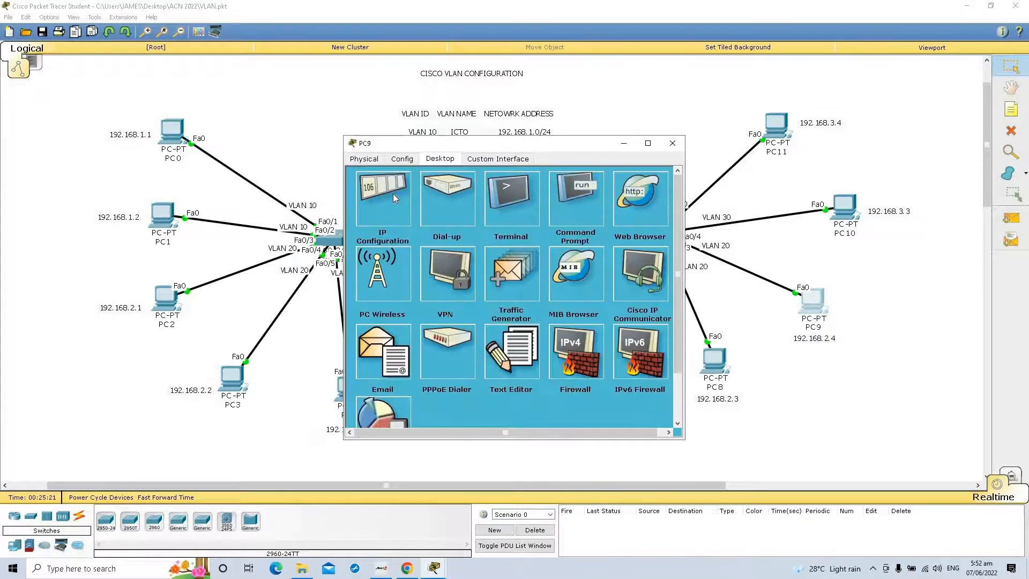
pyautogui.click(394, 198)
pyautogui.write('192.1')
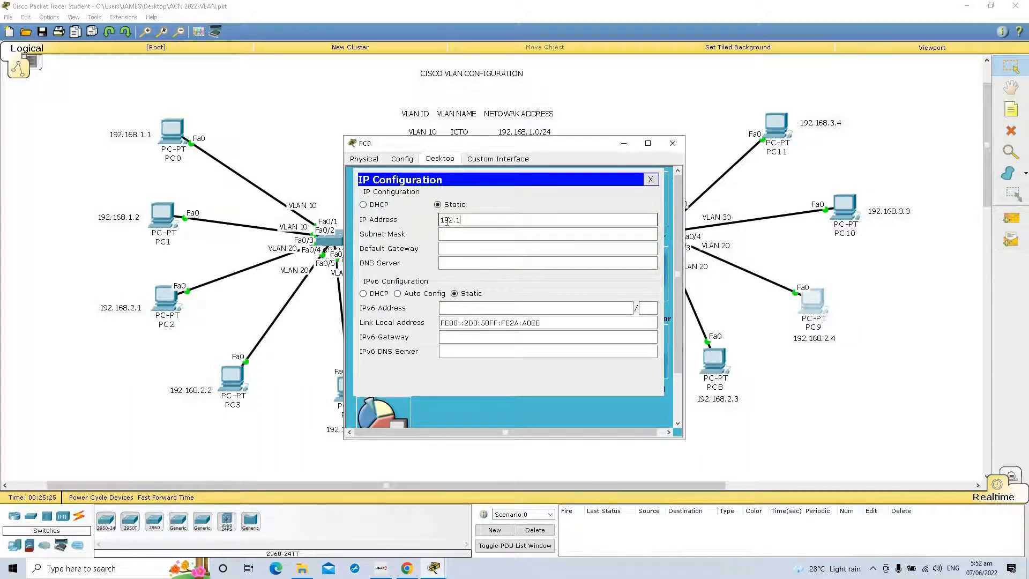
pyautogui.write('68.2.4')
pyautogui.click(518, 254)
pyautogui.click(536, 234)
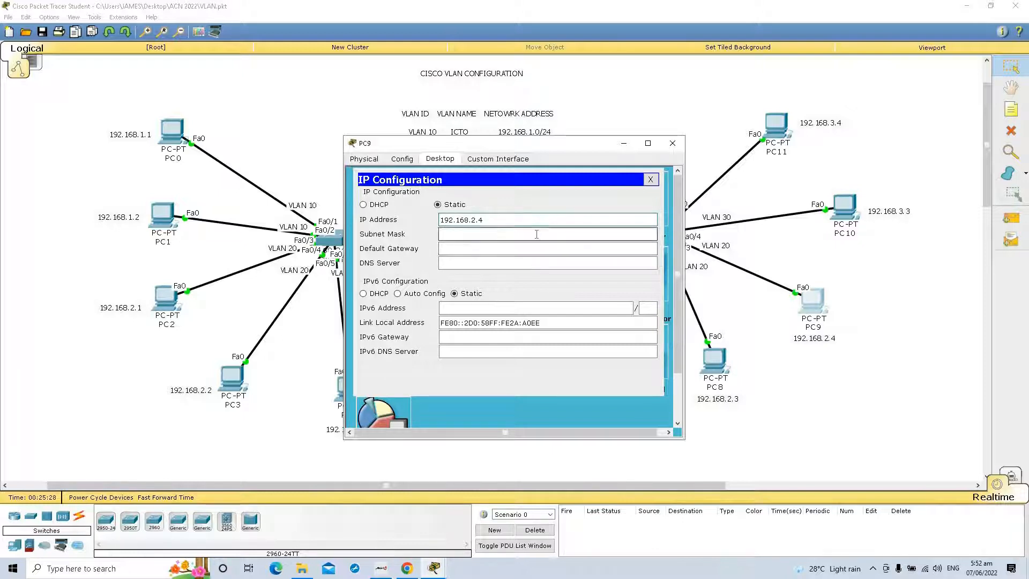
pyautogui.click(673, 142)
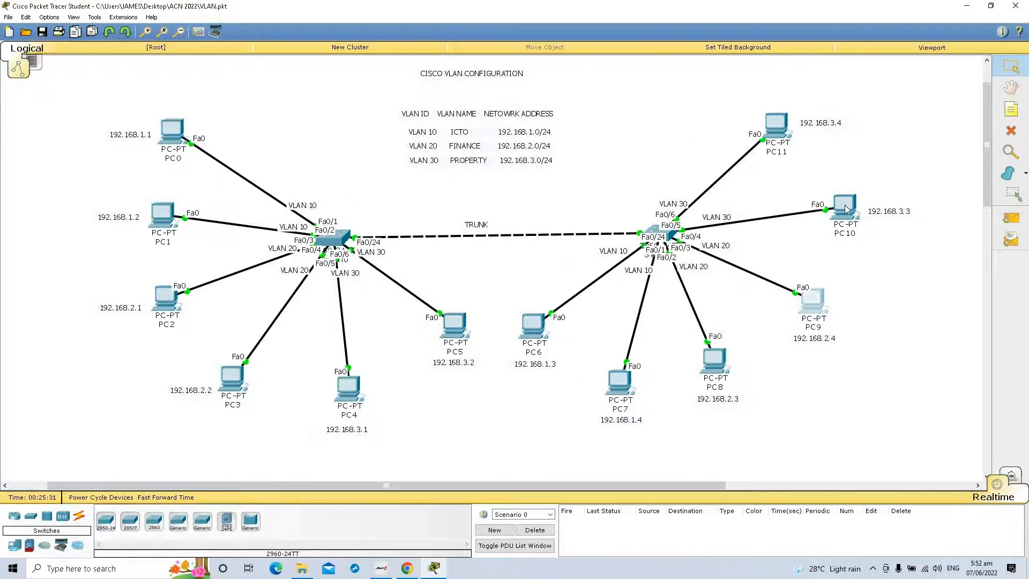
# Step: Assign PC10 the static IP address 192.168.3.3 with its default subnet mask and close its configuration
pyautogui.click(845, 208)
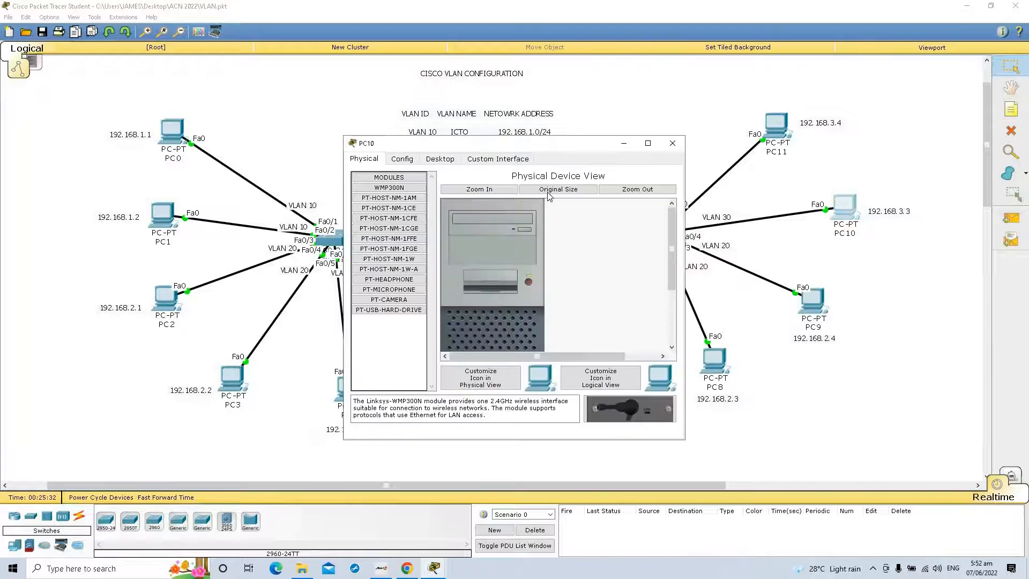
pyautogui.click(440, 159)
pyautogui.click(398, 198)
pyautogui.click(452, 220)
pyautogui.write('19')
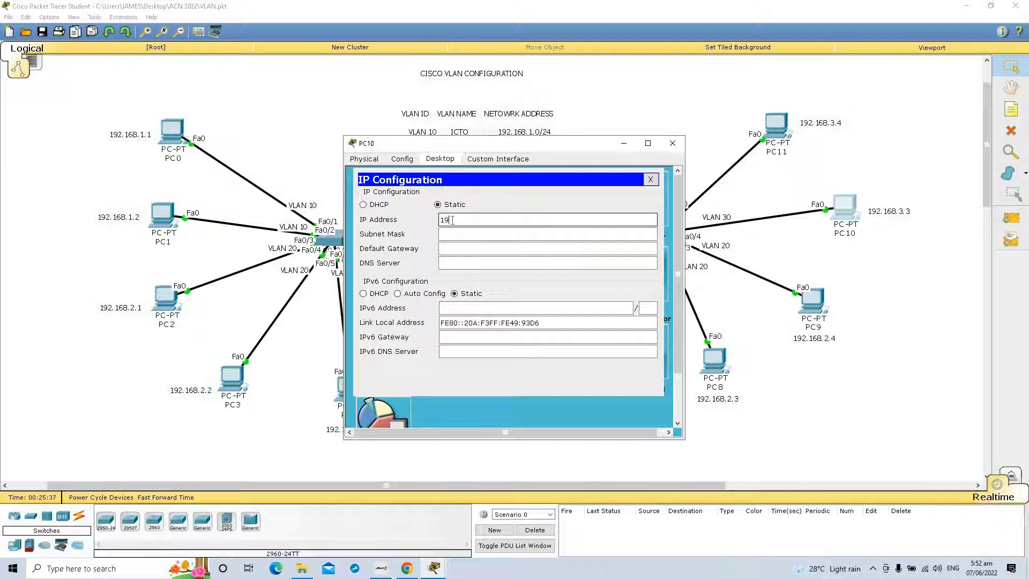
pyautogui.write('2.168.3.3')
pyautogui.press('Tab')
pyautogui.press('Tab')
pyautogui.click(672, 143)
# Step: Assign PC11 the static IP address 192.168.3.4 with subnet mask 255.255.255.0 and close its configuration
pyautogui.click(784, 126)
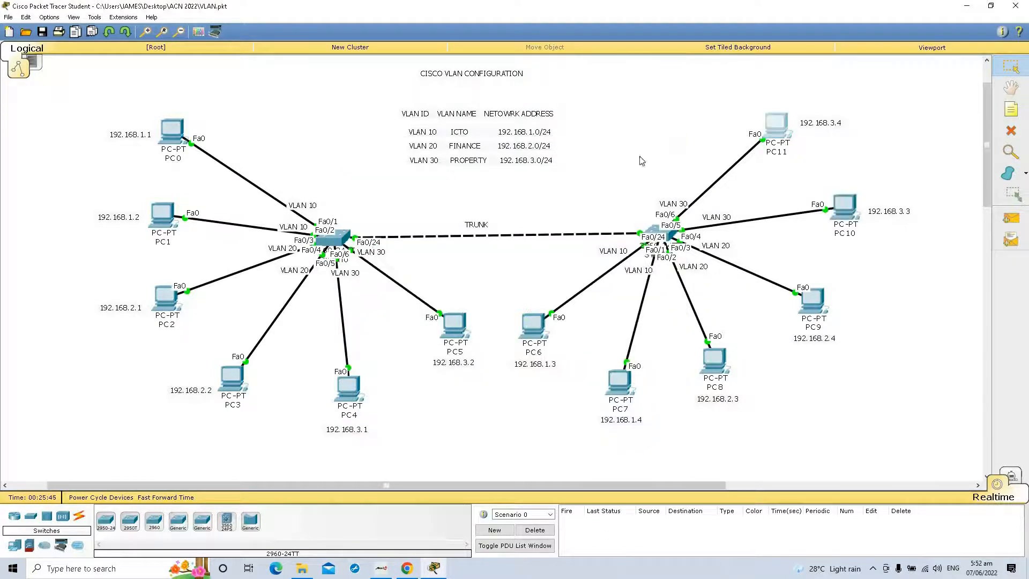
pyautogui.click(440, 158)
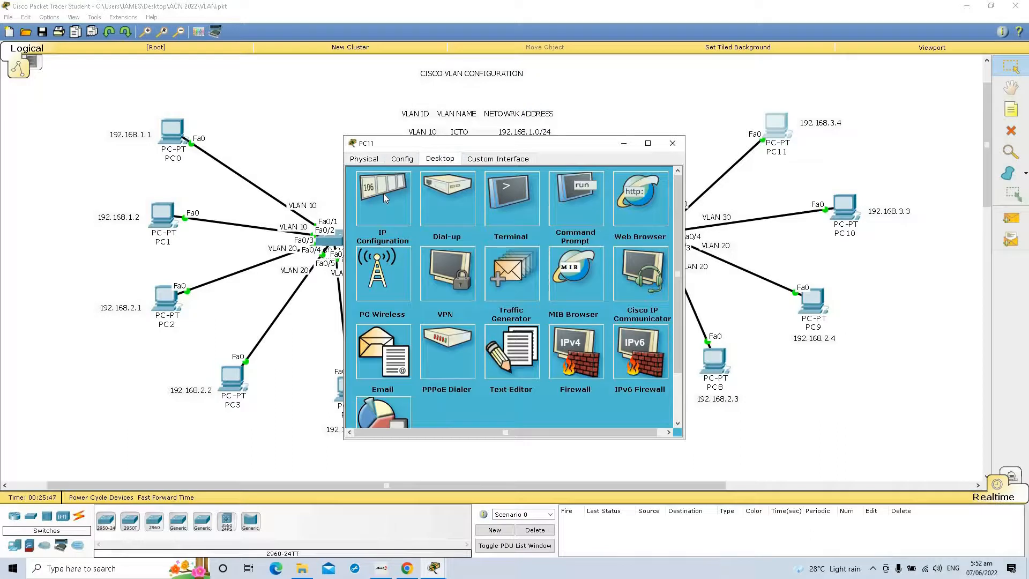
pyautogui.click(384, 199)
pyautogui.click(454, 219)
pyautogui.write('192.168.3.4')
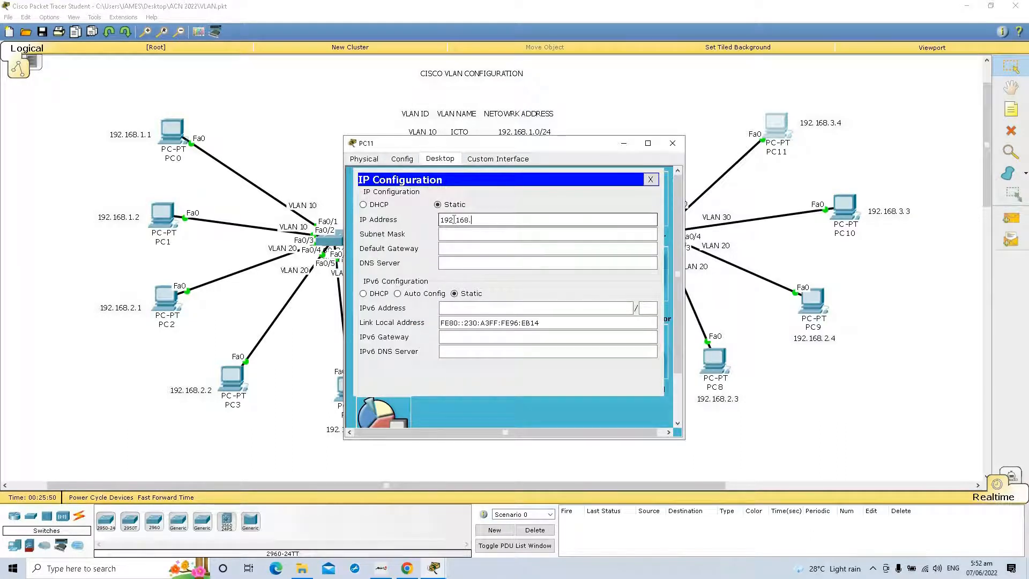
pyautogui.click(476, 232)
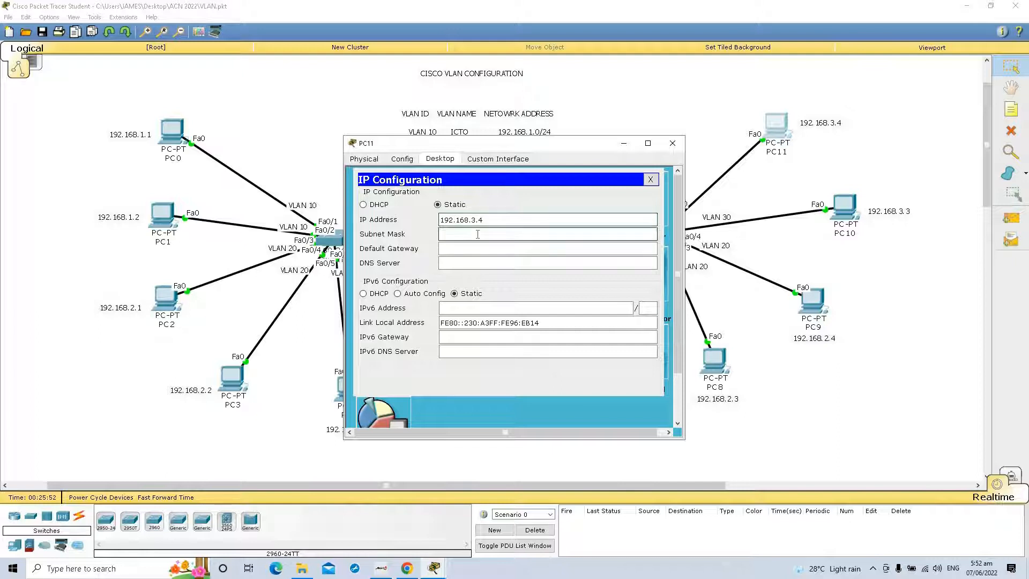
pyautogui.click(672, 143)
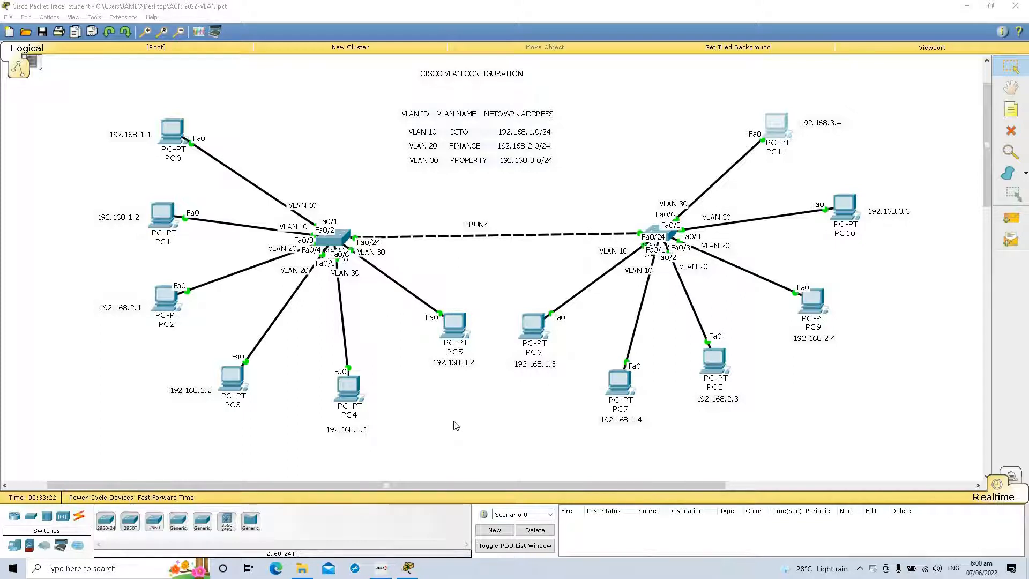
# Step: Open the command line of Switch0 and enter privileged mode with the enable command
pyautogui.click(339, 240)
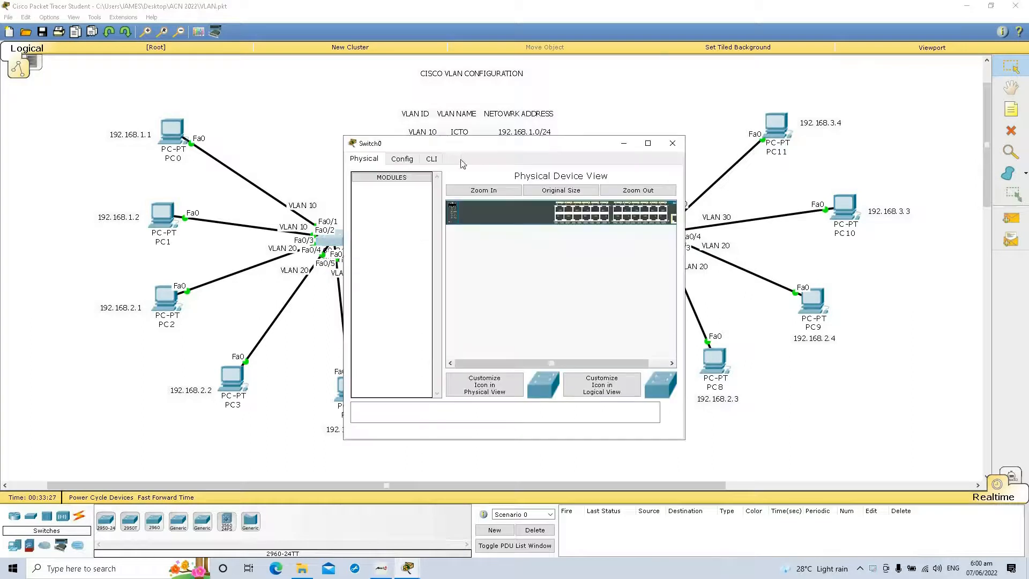
pyautogui.click(432, 159)
pyautogui.press('Return')
pyautogui.press('Return')
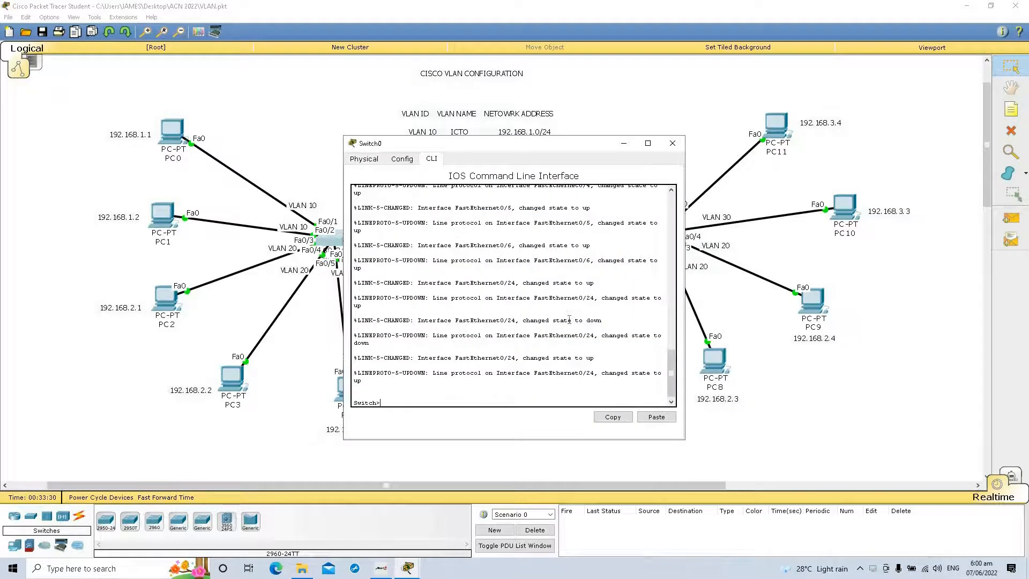
pyautogui.press('Return')
pyautogui.press('Return')
pyautogui.press('Return')
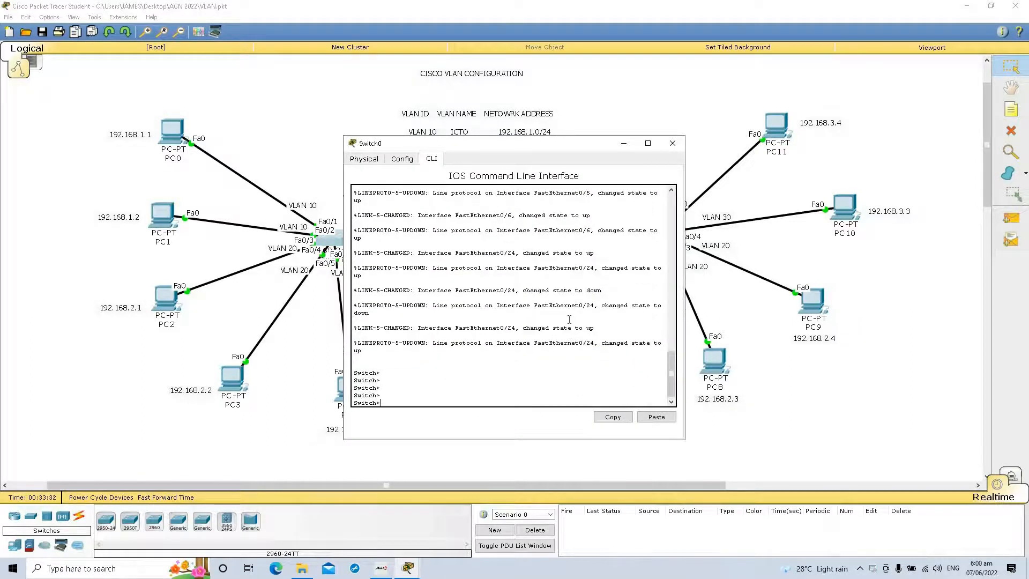
pyautogui.write('enable')
pyautogui.press('Return')
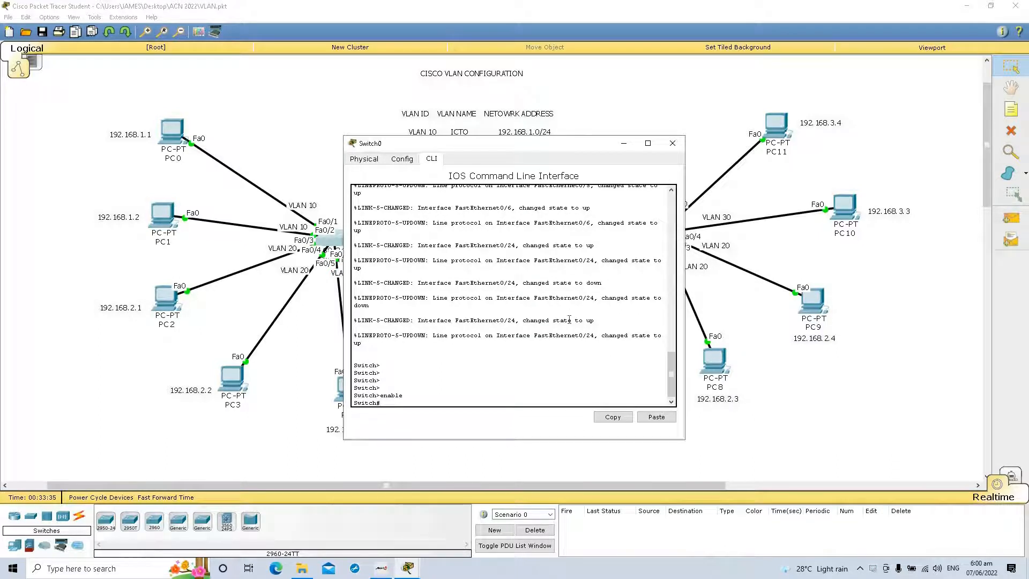
# Step: Run show vlan on Switch0 and page through the whole VLAN listing, keeping the VLAN table in the topology uncovered
pyautogui.write('show vlan')
pyautogui.press('Return')
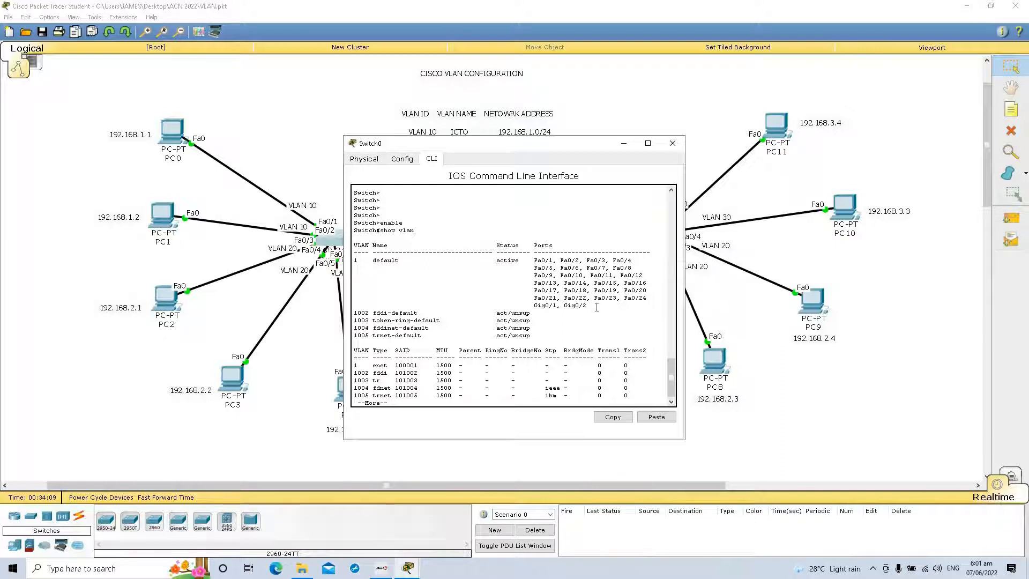
pyautogui.moveTo(626, 141); pyautogui.dragTo(838, 101)
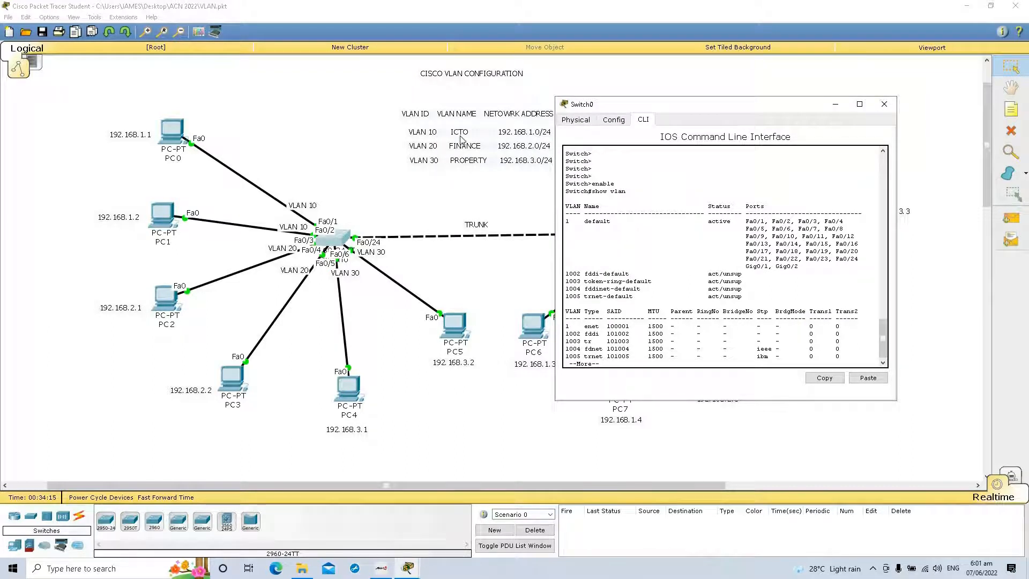
pyautogui.moveTo(798, 111); pyautogui.dragTo(804, 90)
pyautogui.press('space')
pyautogui.press('Return')
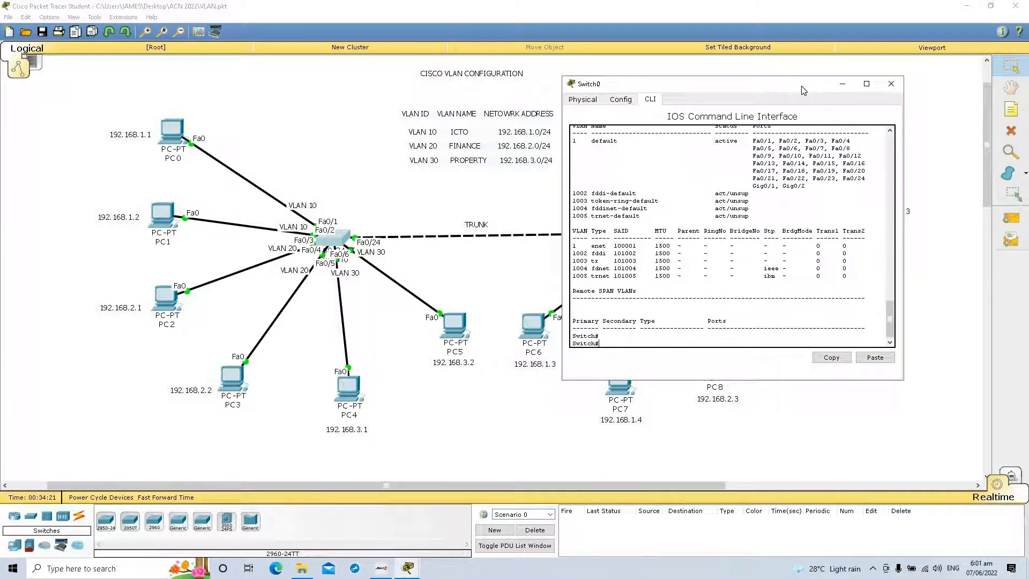
# Step: Enter global configuration mode on Switch0 and create VLAN 10 with the name ICTO
pyautogui.write('configure terminal')
pyautogui.press('Return')
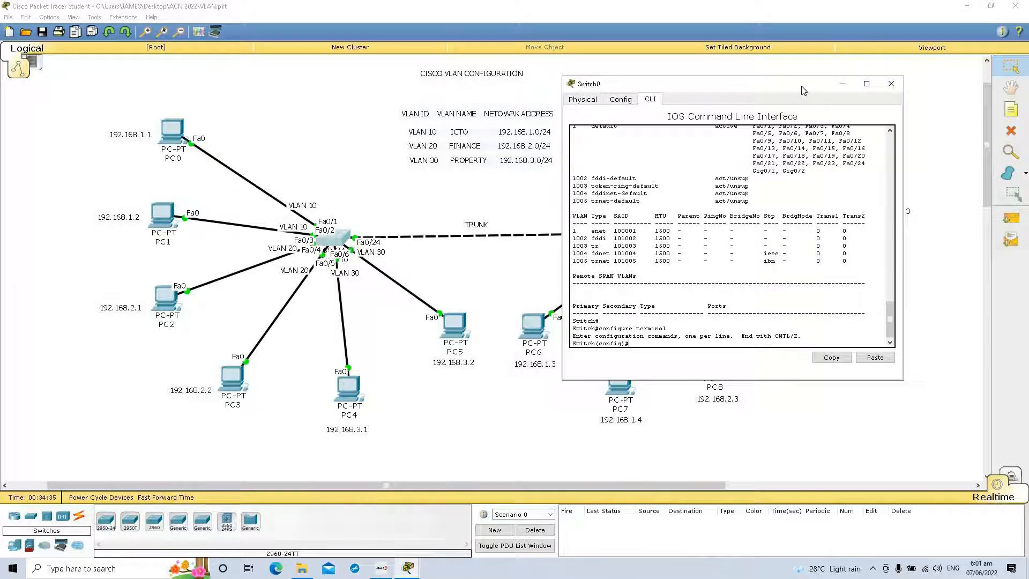
pyautogui.write('lan 10')
pyautogui.press('Return')
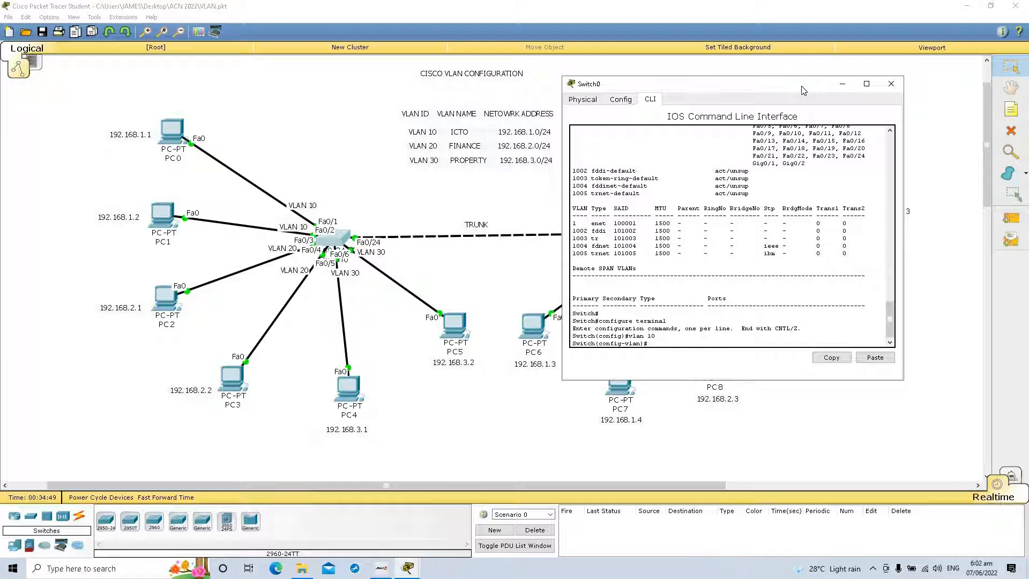
pyautogui.write('name ICTO')
pyautogui.press('Return')
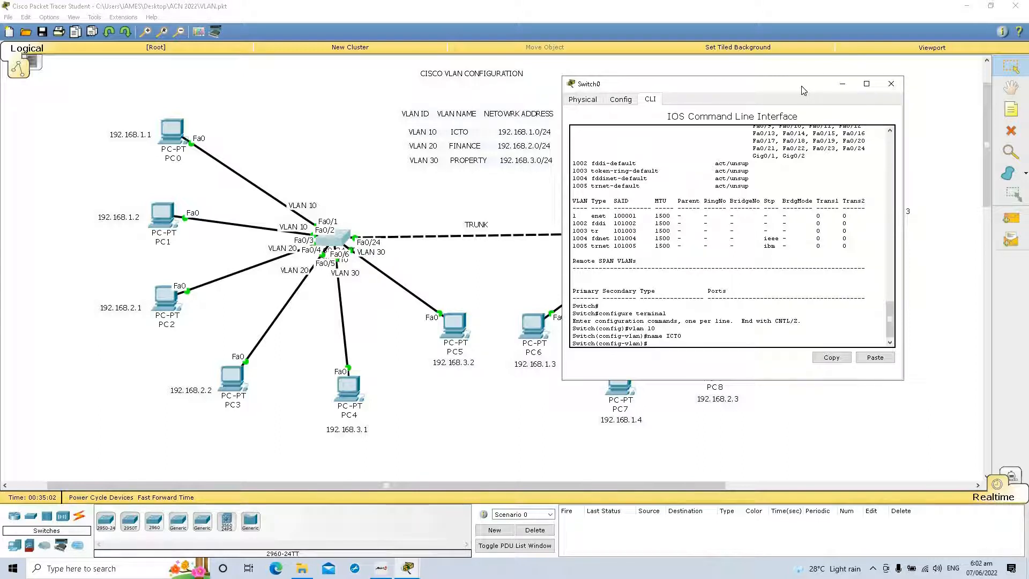
# Step: Create VLAN 20 on Switch0 and name it FINANCE
pyautogui.write('lan 20')
pyautogui.press('Return')
pyautogui.write('name FINANC')
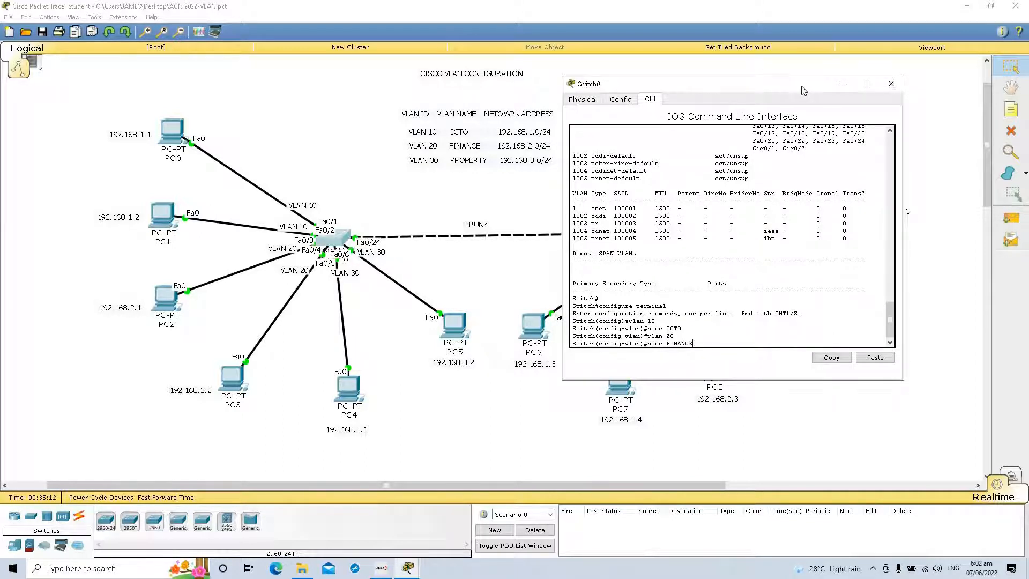
pyautogui.write('E')
pyautogui.press('Return')
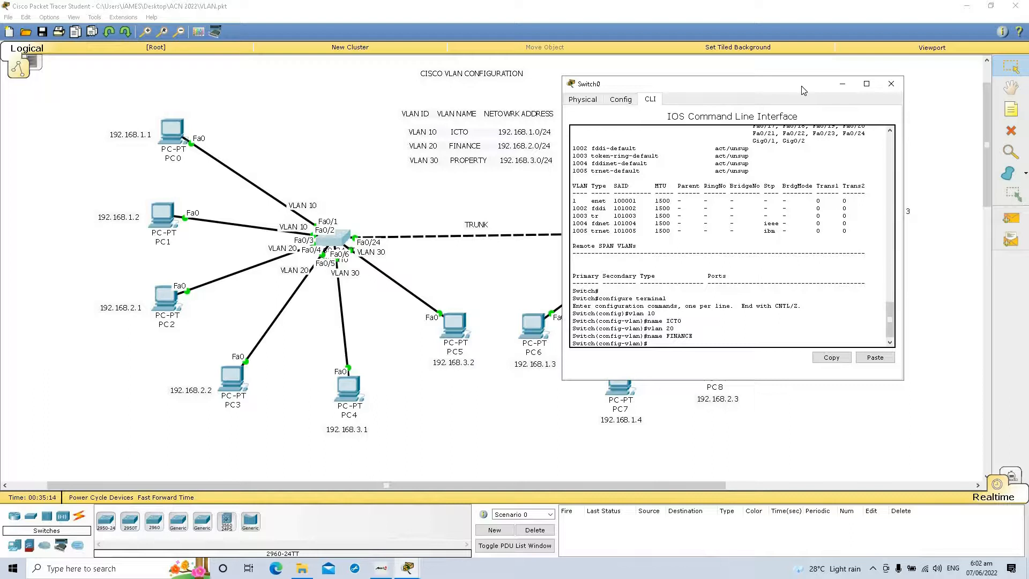
# Step: Create VLAN 30 on Switch0 and name it PROPERTY
pyautogui.write('vlan 30')
pyautogui.press('Return')
pyautogui.write('name PROPERTY')
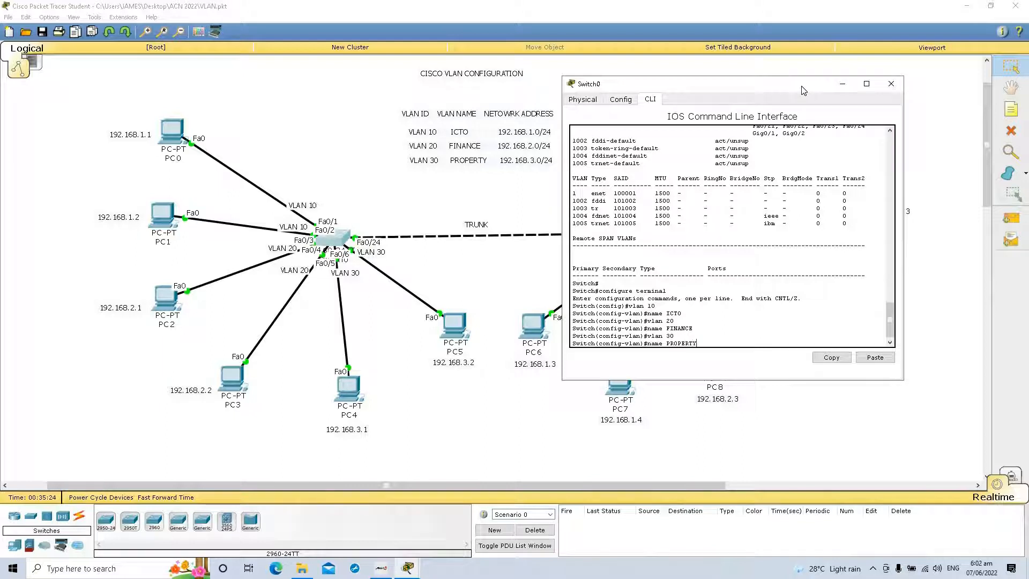
pyautogui.press('Return')
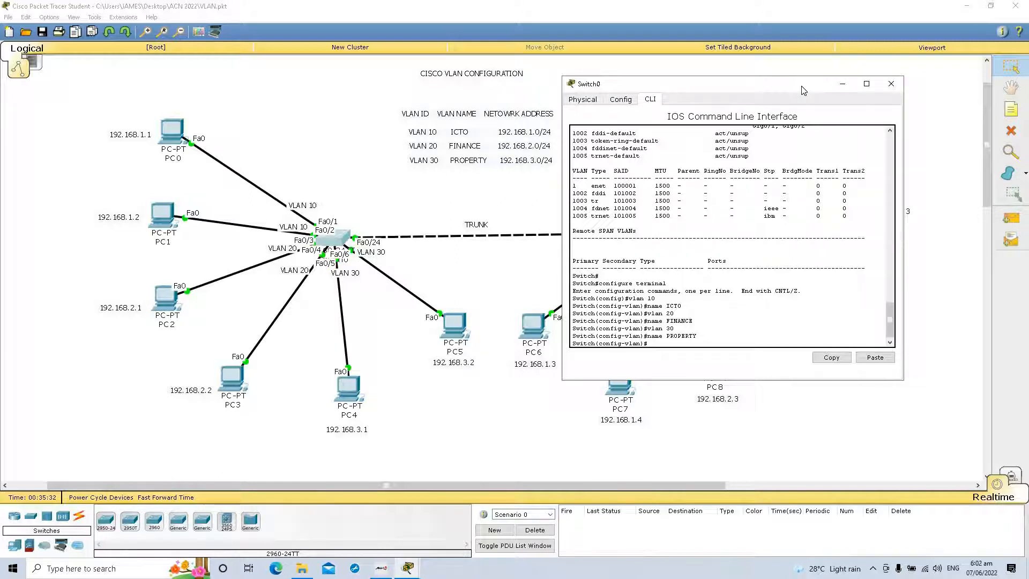
# Step: Exit VLAN and global configuration on Switch0 back to the privileged prompt
pyautogui.write('exit')
pyautogui.press('Return')
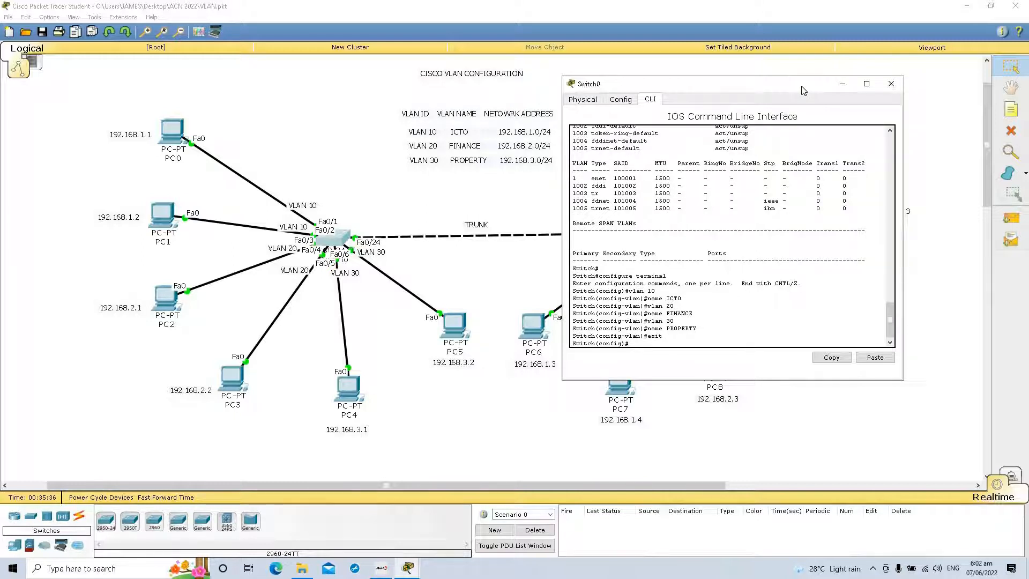
pyautogui.write('exit')
pyautogui.press('Return')
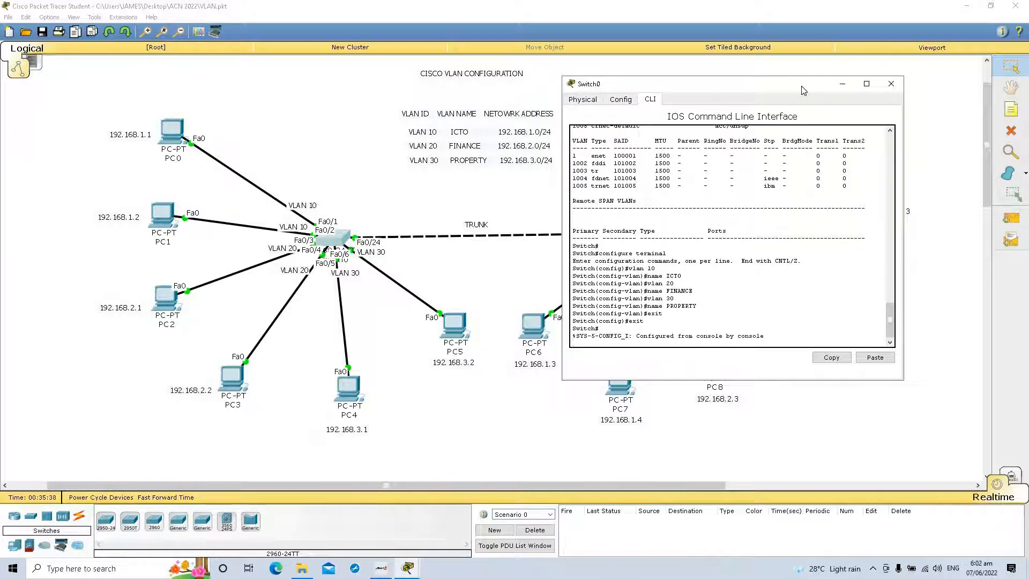
pyautogui.press('Return')
# Step: Run show vlan on Switch0 and page through the listing to check the ICTO, FINANCE and PROPERTY VLANs
pyautogui.write('show vlan')
pyautogui.press('Return')
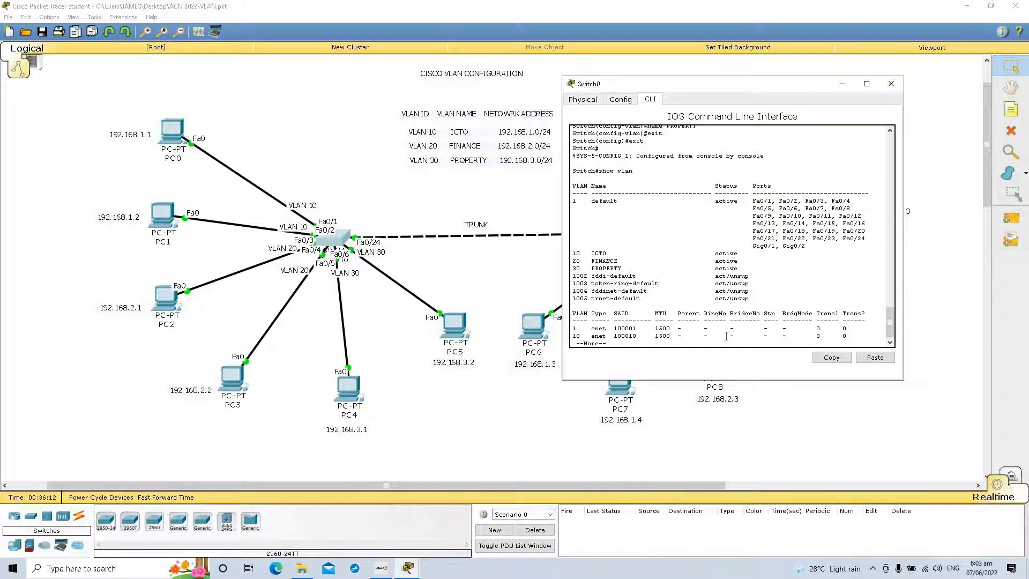
pyautogui.press('Return')
pyautogui.press('Return')
pyautogui.press('Return')
pyautogui.press('Return')
pyautogui.press('Return')
pyautogui.press('Return')
pyautogui.press('space')
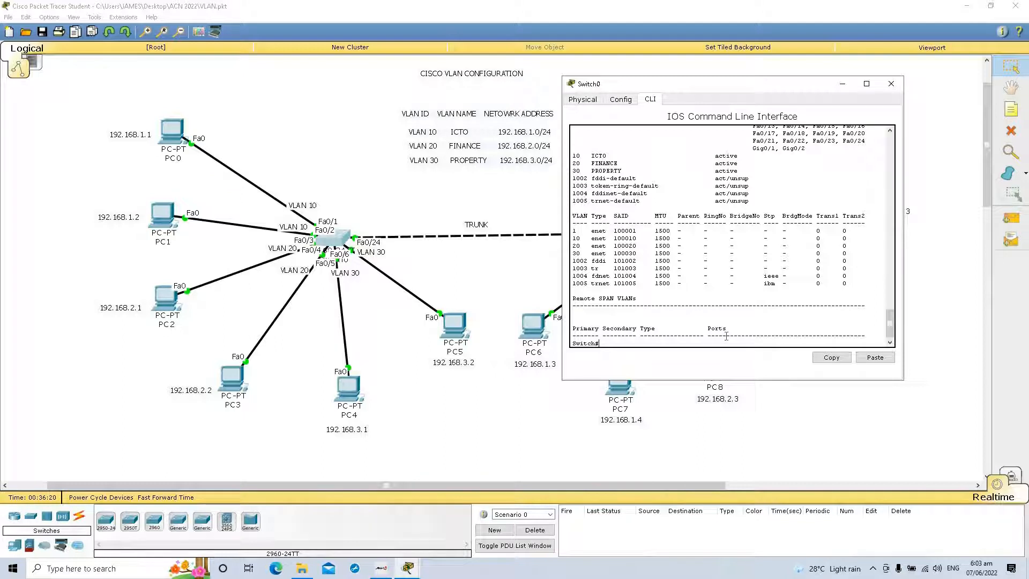
# Step: Enter global configuration mode on Switch0 with configure terminal and select the interface range fa0/1-2
pyautogui.write('configure terminal')
pyautogui.press('Return')
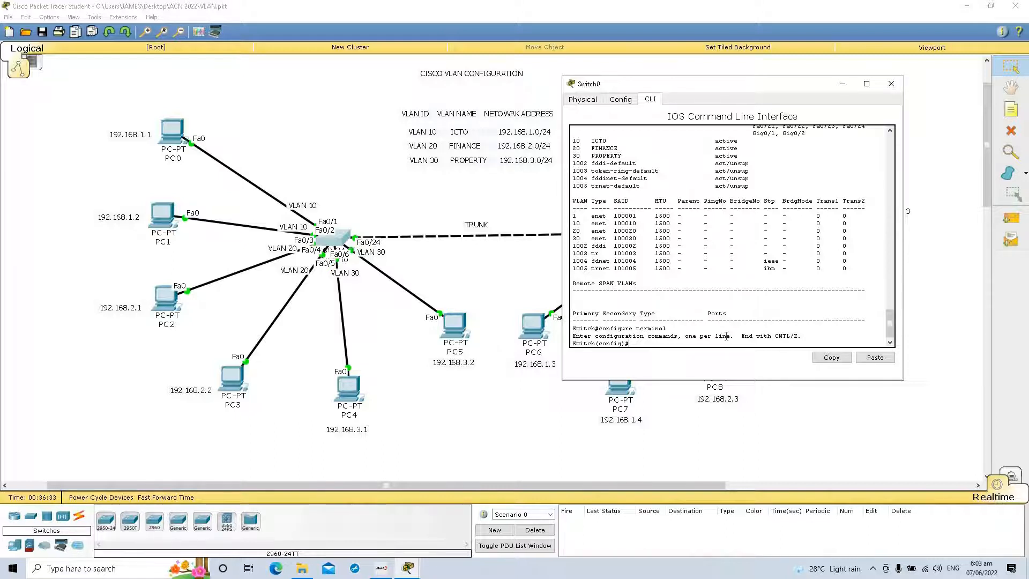
pyautogui.write('inter')
pyautogui.write('face')
pyautogui.write('a')
pyautogui.write('s')
pyautogui.write('th')
pyautogui.press('BackSpace')
pyautogui.write('tethernet')
pyautogui.press('BackSpace')
pyautogui.press('BackSpace')
pyautogui.press('BackSpace')
pyautogui.press('BackSpace')
pyautogui.press('BackSpace')
pyautogui.press('BackSpace')
pyautogui.press('BackSpace')
pyautogui.press('BackSpace')
pyautogui.write('0/1')
pyautogui.press('BackSpace')
pyautogui.press('BackSpace')
pyautogui.press('BackSpace')
pyautogui.press('BackSpace')
pyautogui.press('BackSpace')
pyautogui.write('range')
pyautogui.write('fa0/1')
pyautogui.write('a0/4')
pyautogui.press('BackSpace')
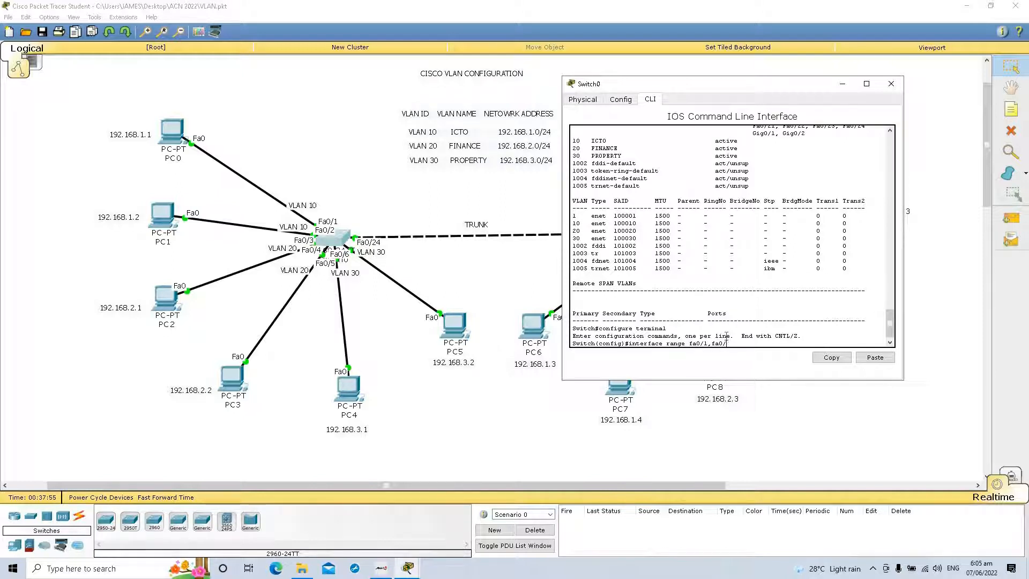
pyautogui.write('2')
pyautogui.press('BackSpace')
pyautogui.press('BackSpace')
pyautogui.press('BackSpace')
pyautogui.press('BackSpace')
pyautogui.press('BackSpace')
pyautogui.press('Return')
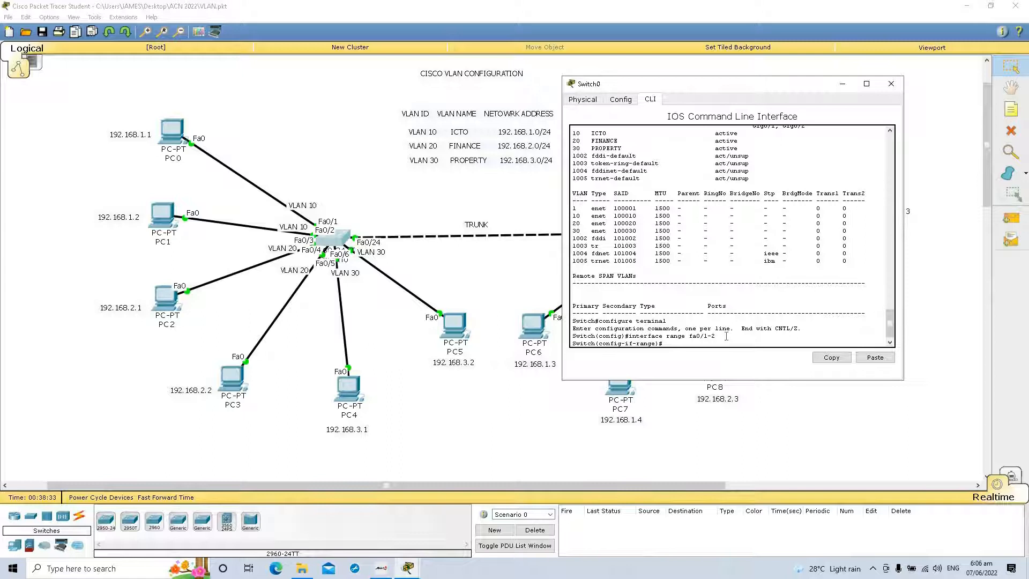
# Step: Set ports fa0/1-2 to switchport access mode and enable spanning-tree portfast on them
pyautogui.write('switchport mode access')
pyautogui.press('Return')
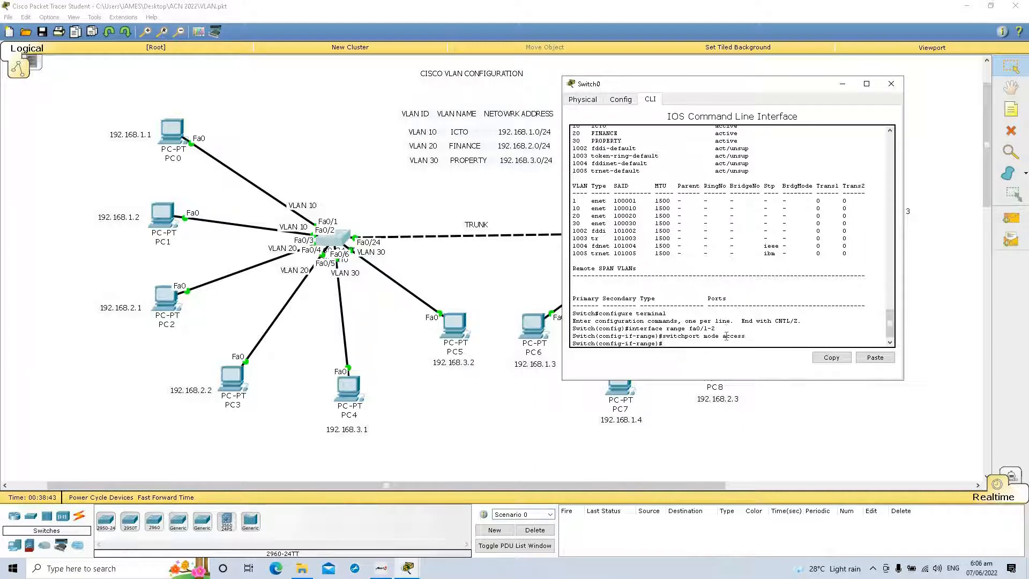
pyautogui.write('spanning-tree portfast')
pyautogui.press('Return')
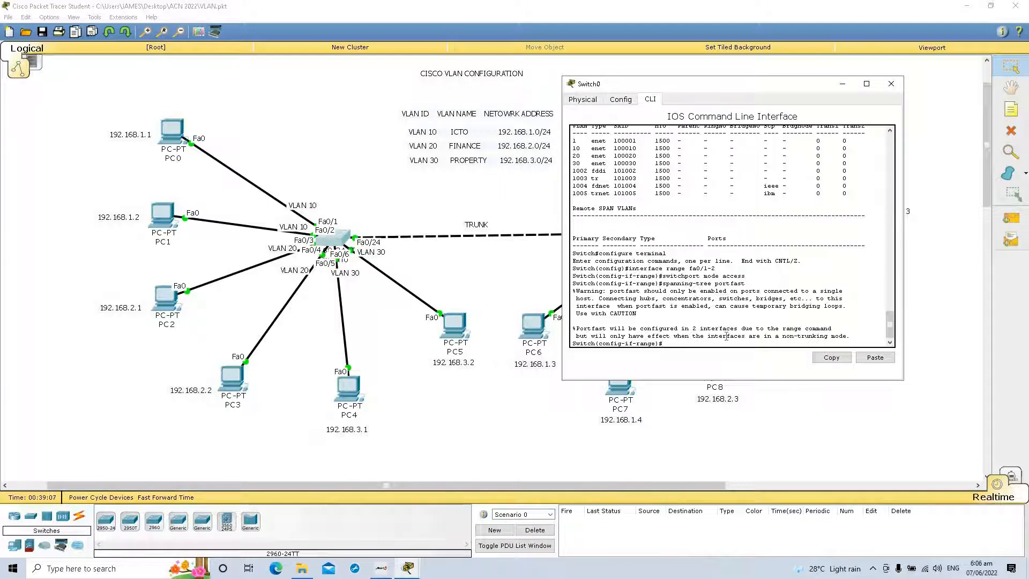
# Step: Assign ports fa0/1-2 to VLAN 10 with the switchport access vlan command
pyautogui.write('sw')
pyautogui.press('BackSpace')
pyautogui.write('itchport access vlan 10')
pyautogui.press('Return')
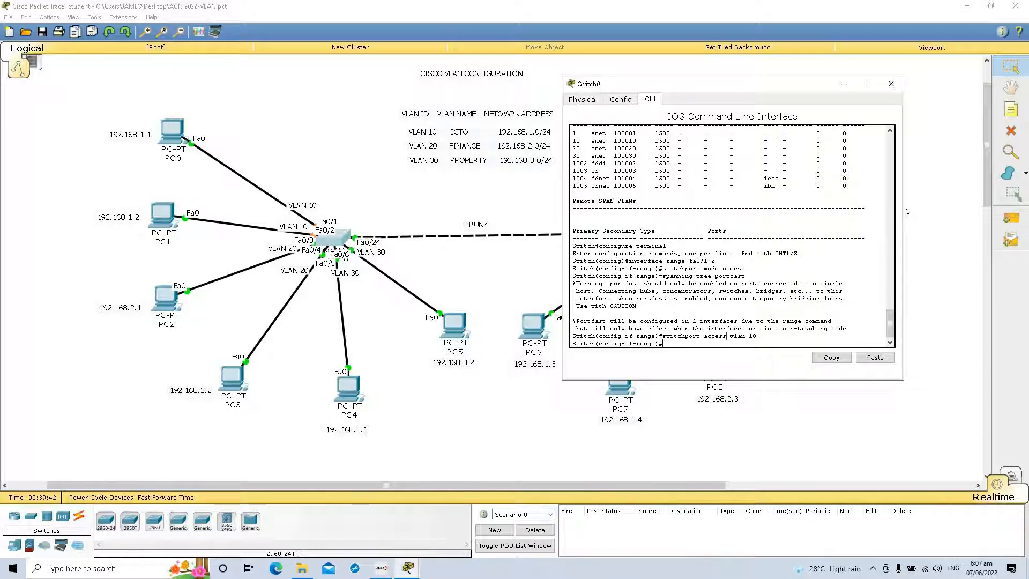
# Step: Select the interface range fa0/3-4 on Switch0 and set it to switchport access mode
pyautogui.write('interface range fa0/3-4')
pyautogui.press('Return')
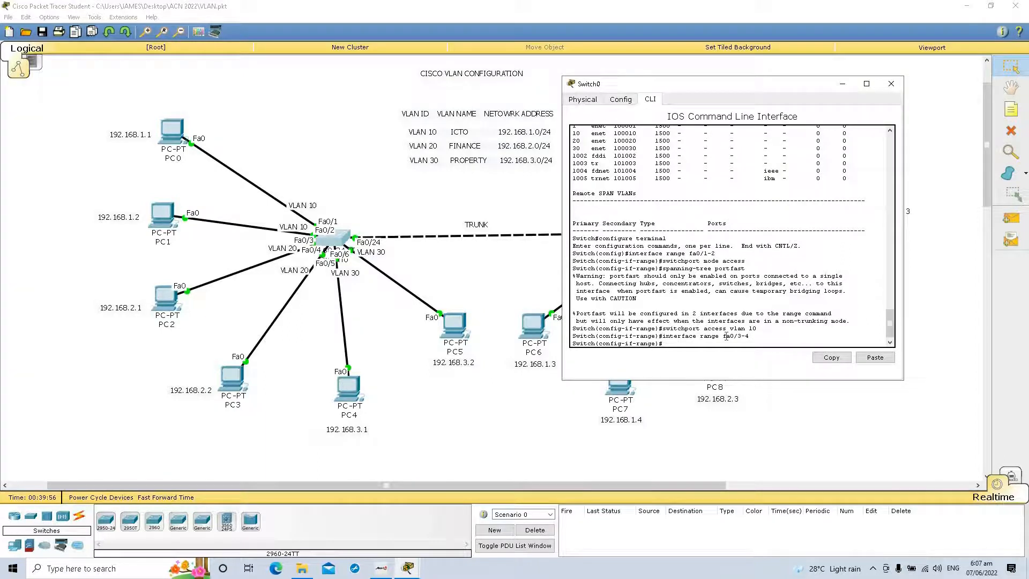
pyautogui.write('switchport mode access')
pyautogui.press('Return')
# Step: Enable spanning-tree portfast on ports fa0/3-4 and assign them to access VLAN 20
pyautogui.write('spanning-tree portfast')
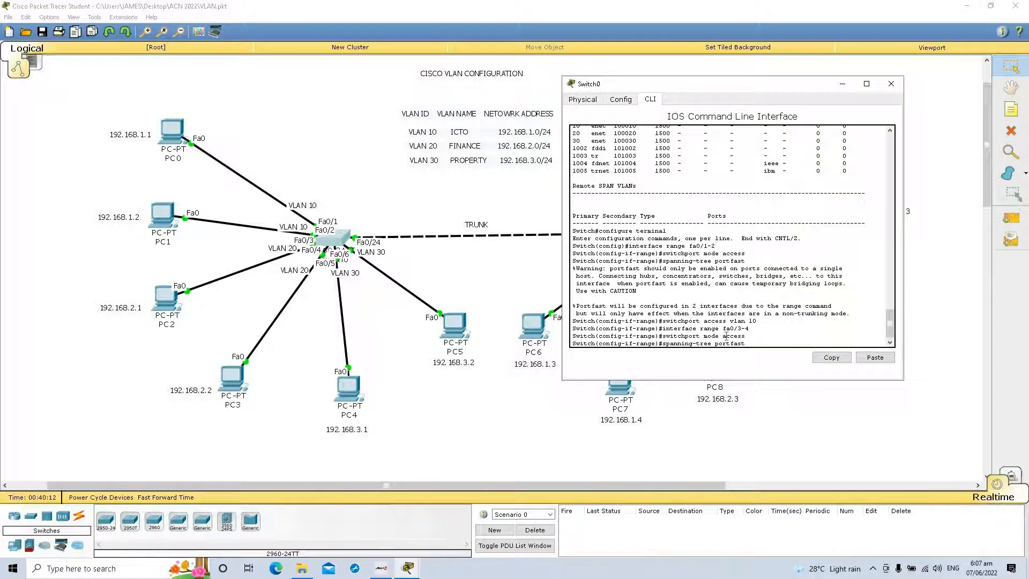
pyautogui.press('Return')
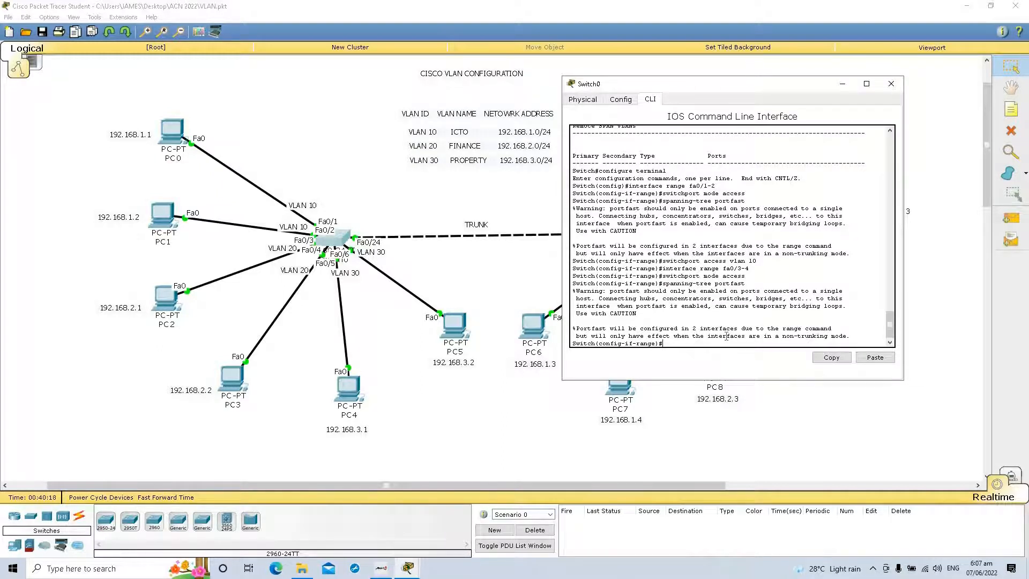
pyautogui.write('switchport')
pyautogui.write('access vlan 20')
pyautogui.press('Return')
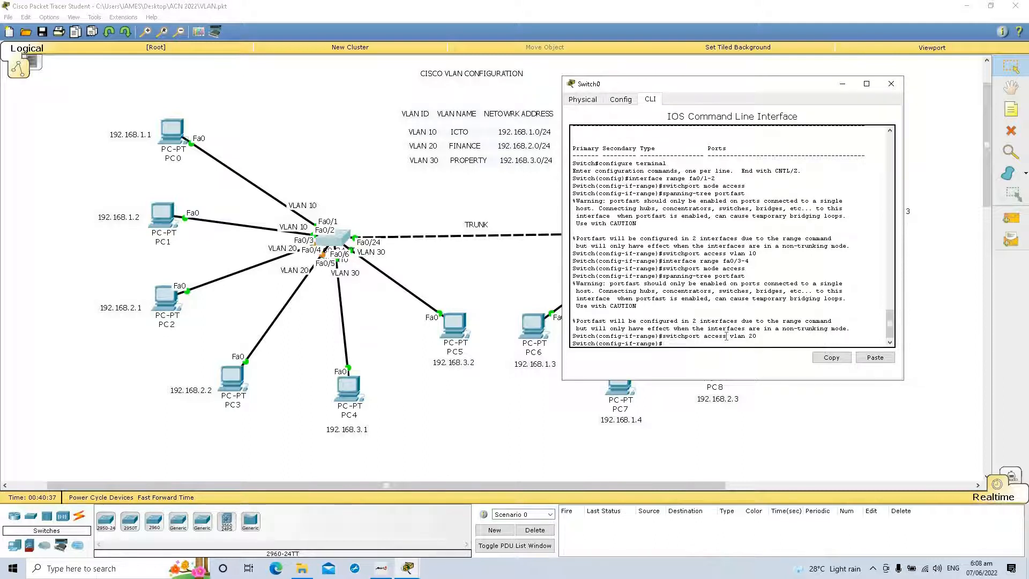
# Step: Select the interface range fa0/5-6 on Switch0 and set it to switchport access mode
pyautogui.write('interface')
pyautogui.write('range fa0/5-6')
pyautogui.press('Return')
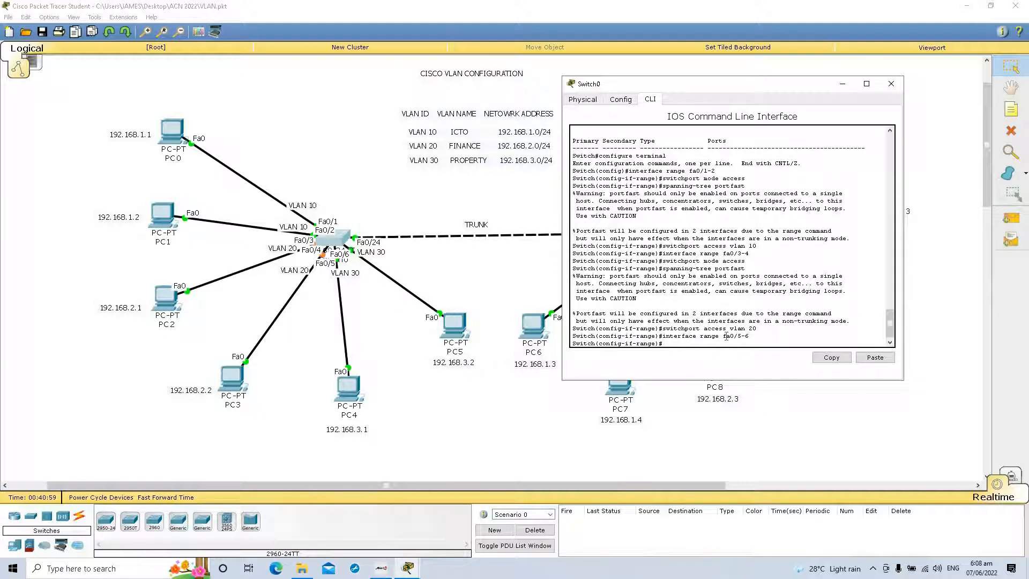
pyautogui.write('switchport mode access')
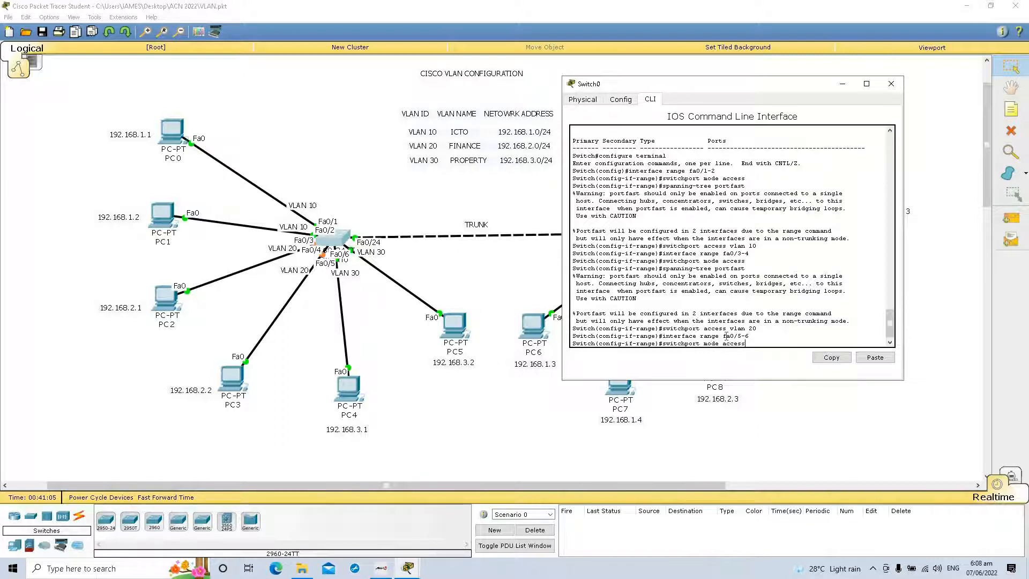
pyautogui.press('Return')
# Step: Enable spanning-tree portfast on ports fa0/5-6
pyautogui.write('apnning')
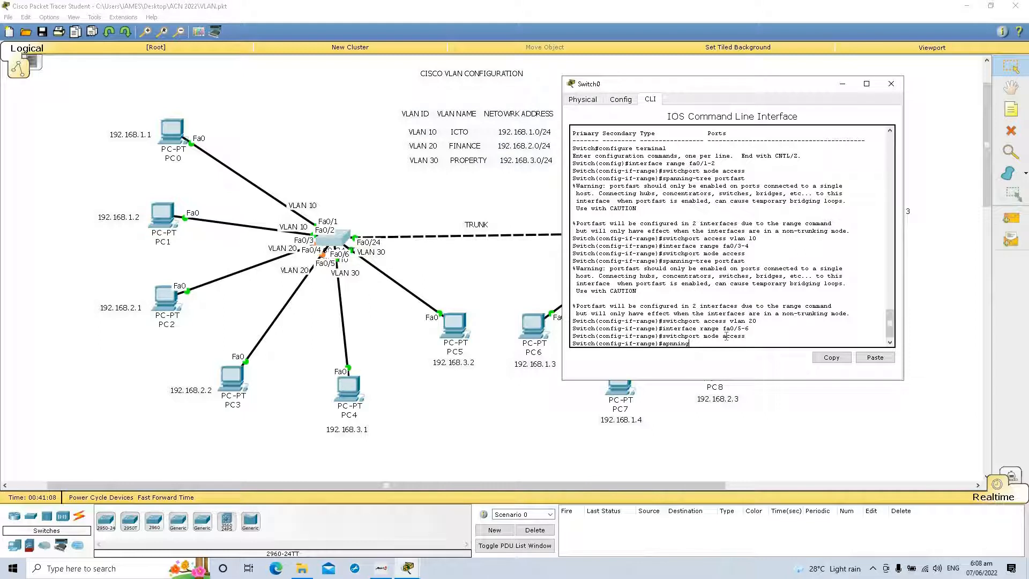
pyautogui.press('BackSpace')
pyautogui.press('BackSpace')
pyautogui.press('BackSpace')
pyautogui.press('BackSpace')
pyautogui.press('BackSpace')
pyautogui.press('BackSpace')
pyautogui.write('spanning-tree portfast')
pyautogui.press('Return')
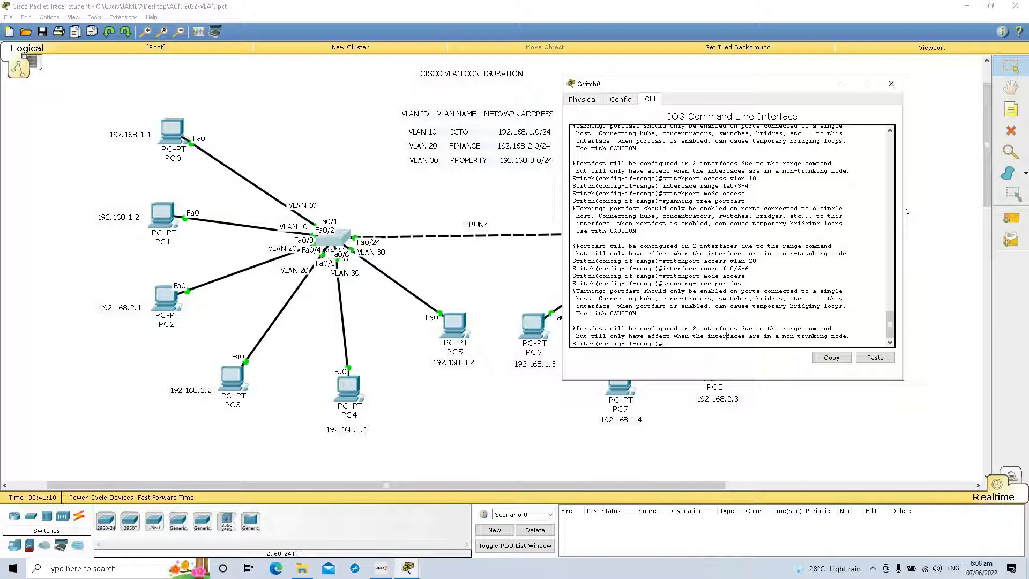
# Step: Assign ports fa0/5-6 to VLAN 30 with the switchport access vlan command
pyautogui.write('itchport access vlan 2')
pyautogui.press('BackSpace')
pyautogui.press('Return')
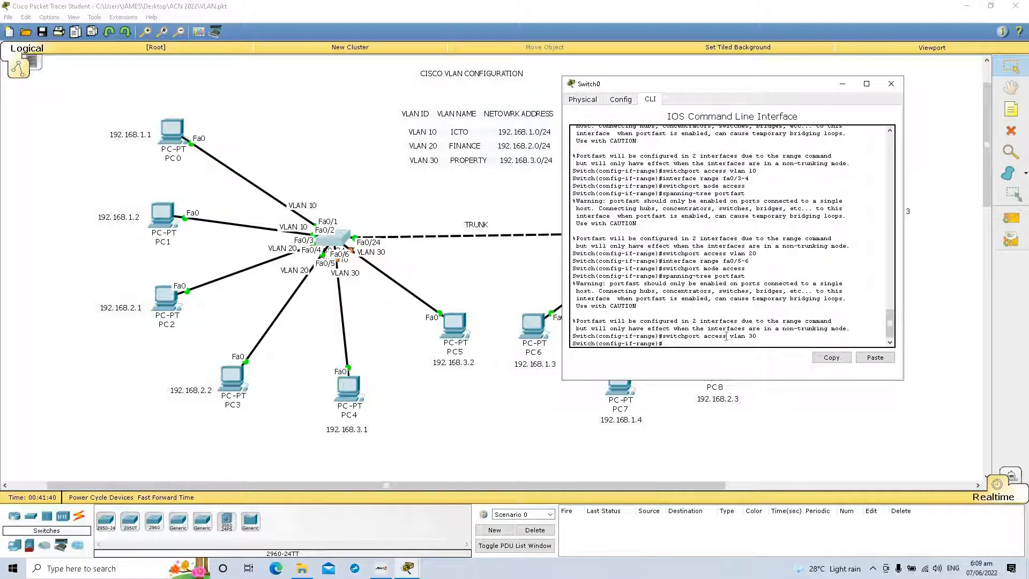
# Step: Exit interface range and global configuration on Switch0 back to the privileged prompt
pyautogui.write('exit')
pyautogui.press('Return')
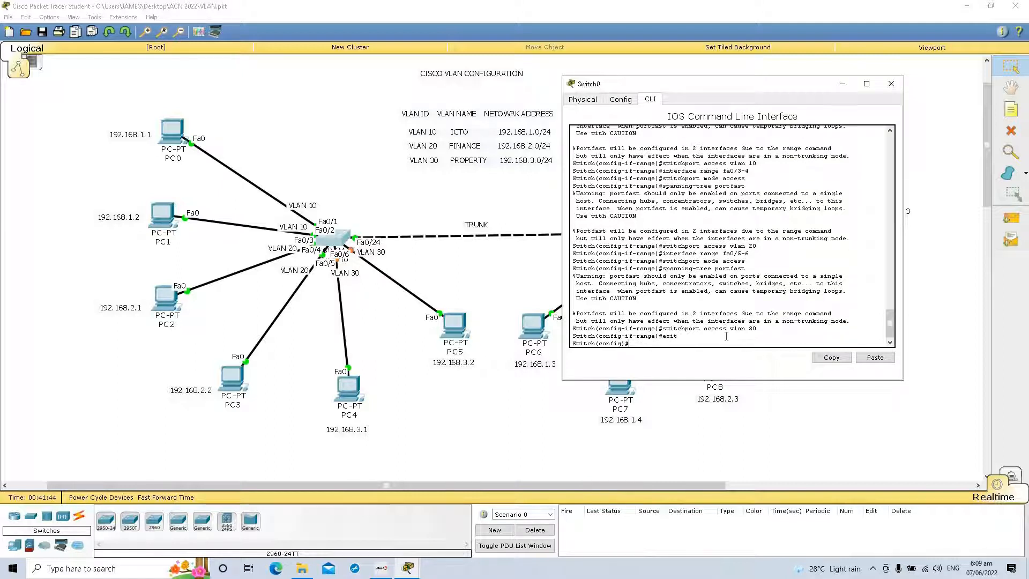
pyautogui.write('exit')
pyautogui.press('Return')
# Step: Run show vlan on Switch0 and check the ports assigned to VLANs 10, 20 and 30, paging to the end of the listing
pyautogui.press('Return')
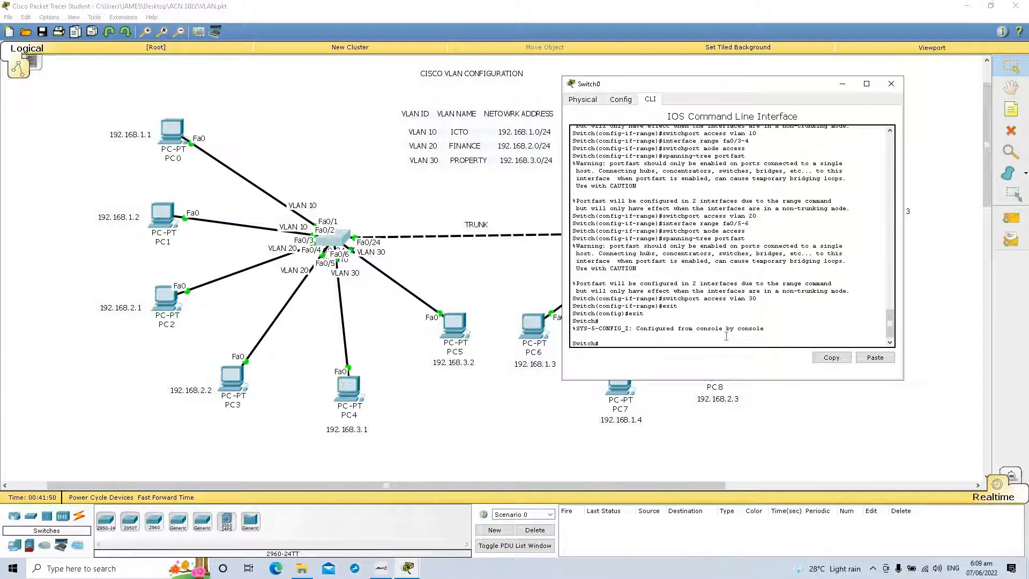
pyautogui.write('show vlan')
pyautogui.press('Return')
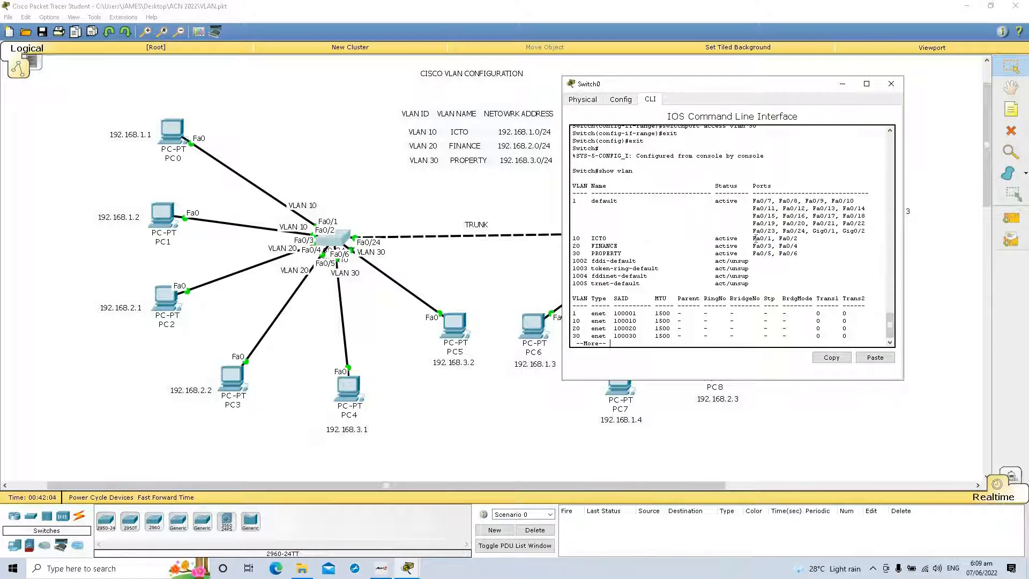
pyautogui.moveTo(756, 239)
pyautogui.mouseDown()
pyautogui.moveTo(789, 245)
pyautogui.moveTo(753, 238)
pyautogui.mouseUp()
pyautogui.moveTo(755, 239); pyautogui.dragTo(770, 239)
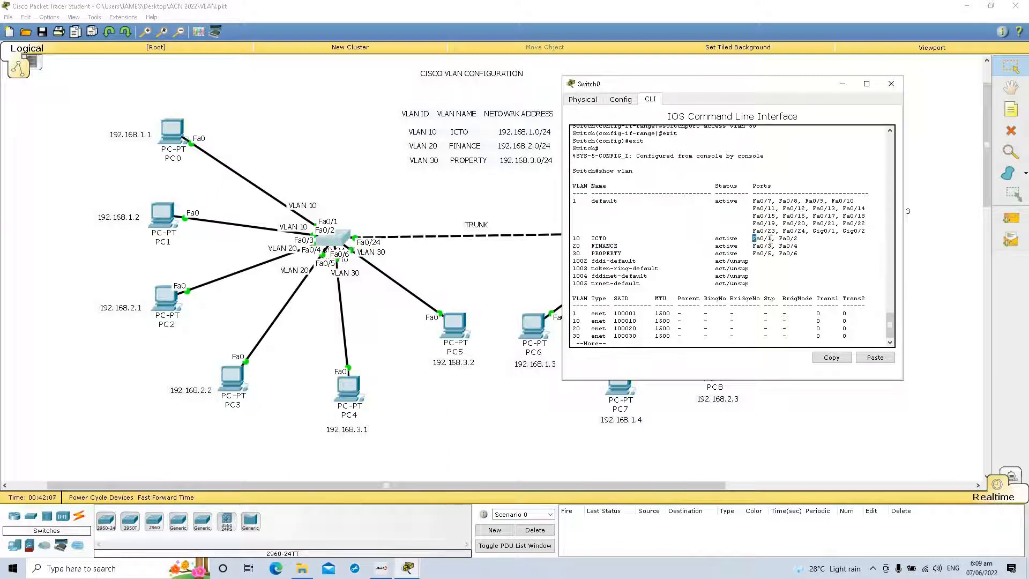
pyautogui.click(623, 236)
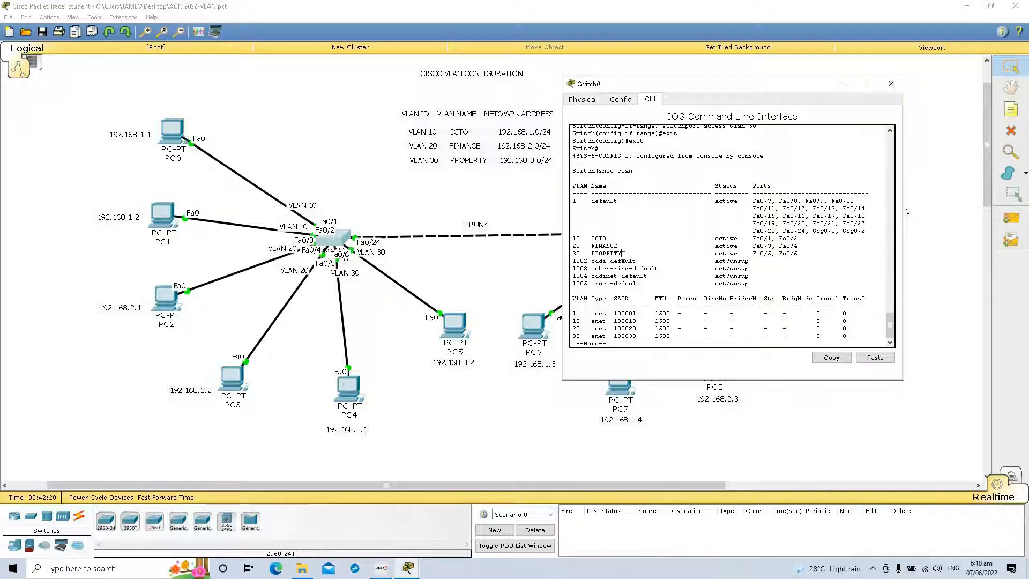
pyautogui.press('space')
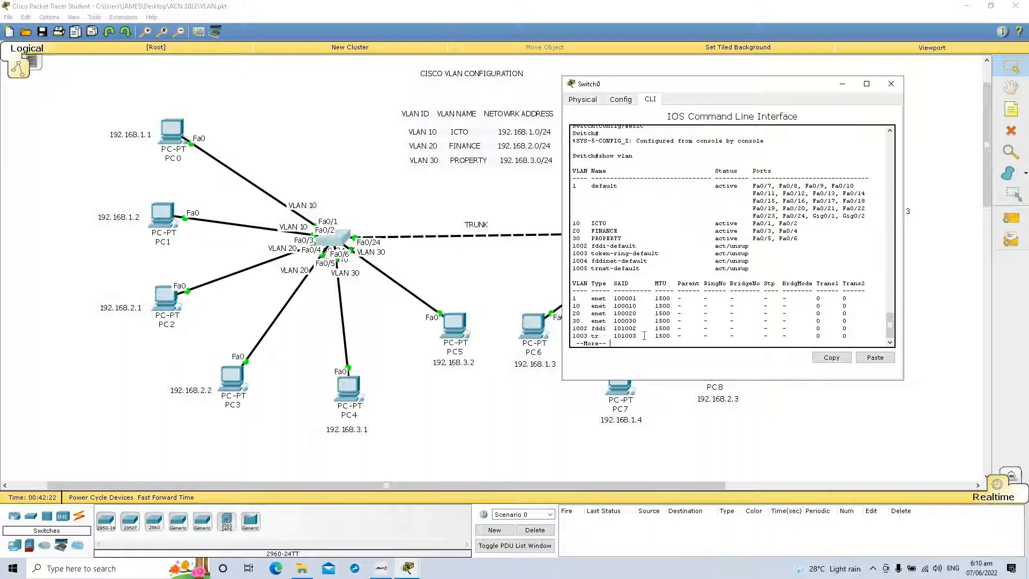
pyautogui.press('Return')
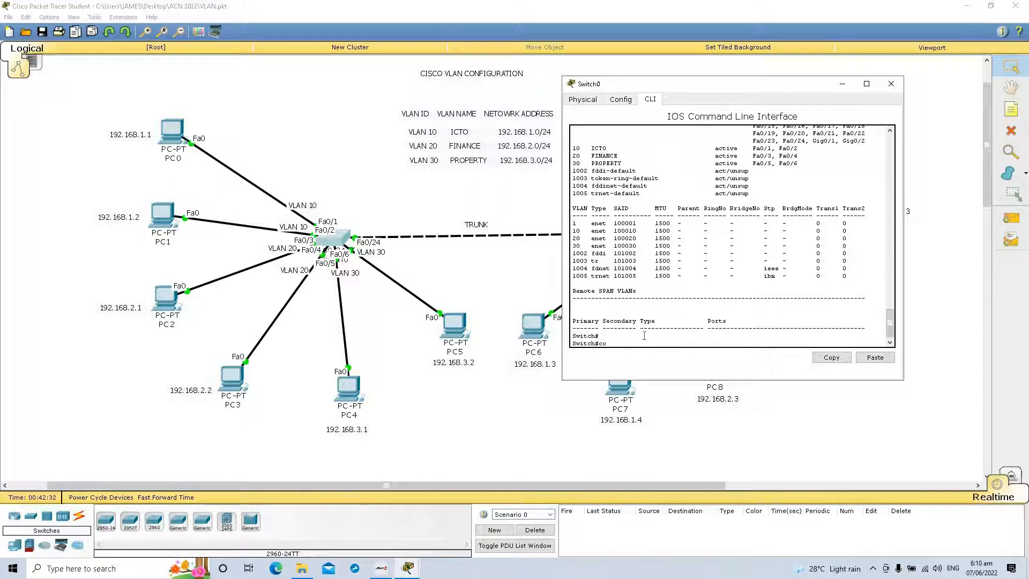
# Step: Enter global configuration mode on Switch0 with the configure command, accepting terminal as the source
pyautogui.write('ig')
pyautogui.press('BackSpace')
pyautogui.press('BackSpace')
pyautogui.press('BackSpace')
pyautogui.press('BackSpace')
pyautogui.press('BackSpace')
pyautogui.press('BackSpace')
pyautogui.write('configure')
pyautogui.press('Return')
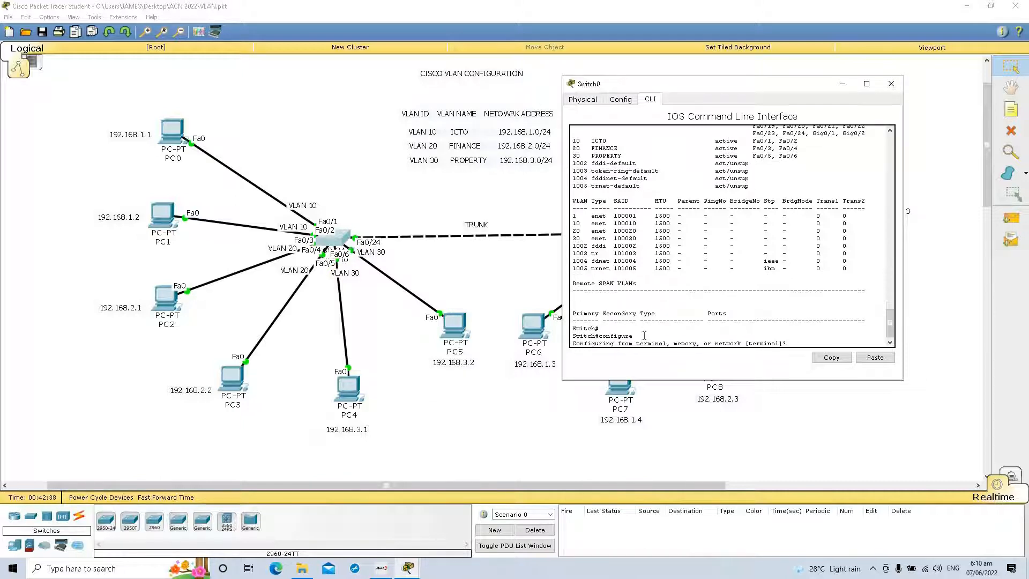
pyautogui.press('Return')
pyautogui.write('c')
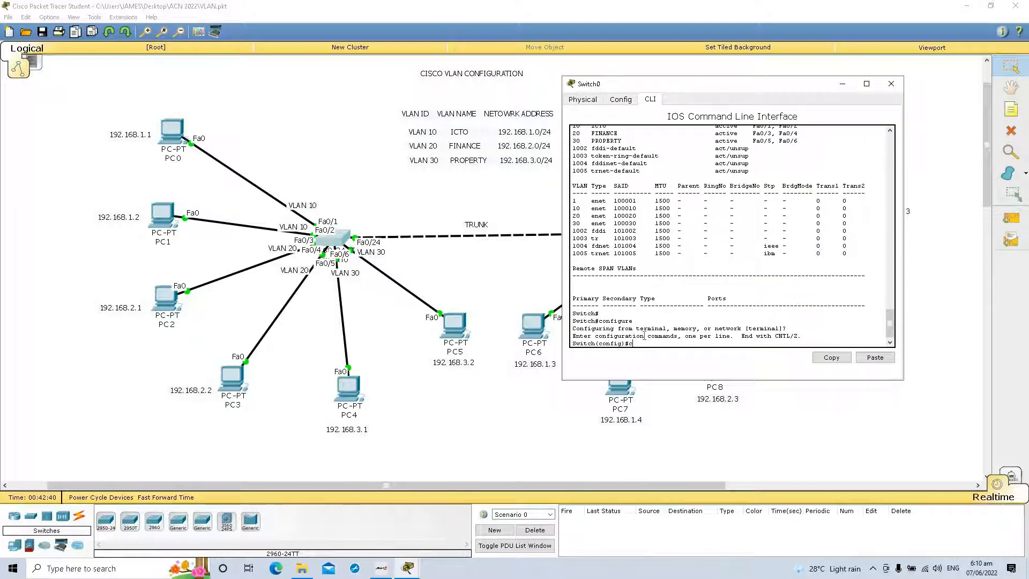
pyautogui.write('onfigure terminal')
pyautogui.press('Return')
# Step: Try to copy running-config to startup-config from global configuration mode on Switch0
pyautogui.press('Return')
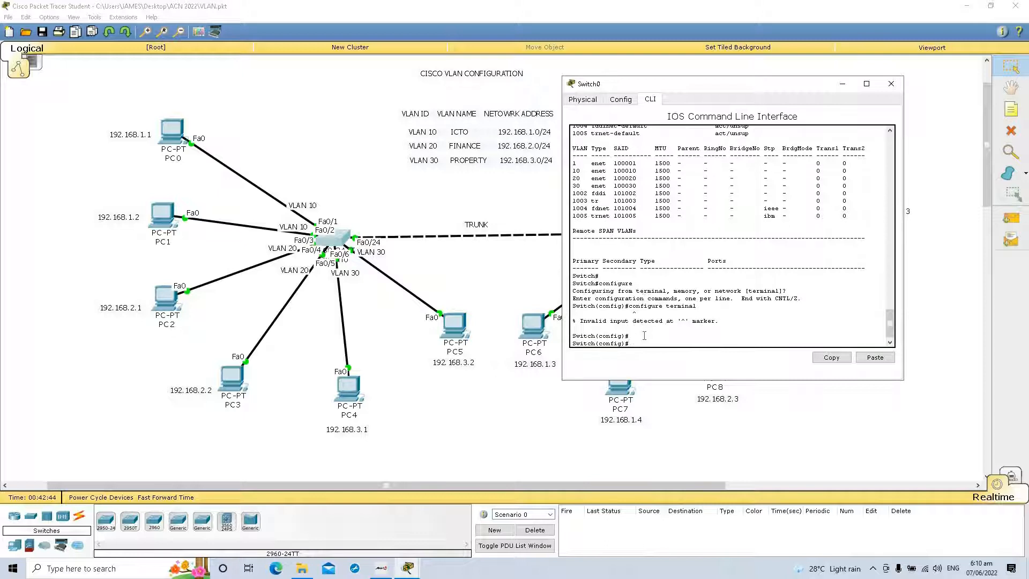
pyautogui.write('copy running-config startup-config')
pyautogui.press('Return')
# Step: Exit to the privileged prompt and copy running-config to startup-config on Switch0, accepting the default destination filename, and close its window
pyautogui.write('exi')
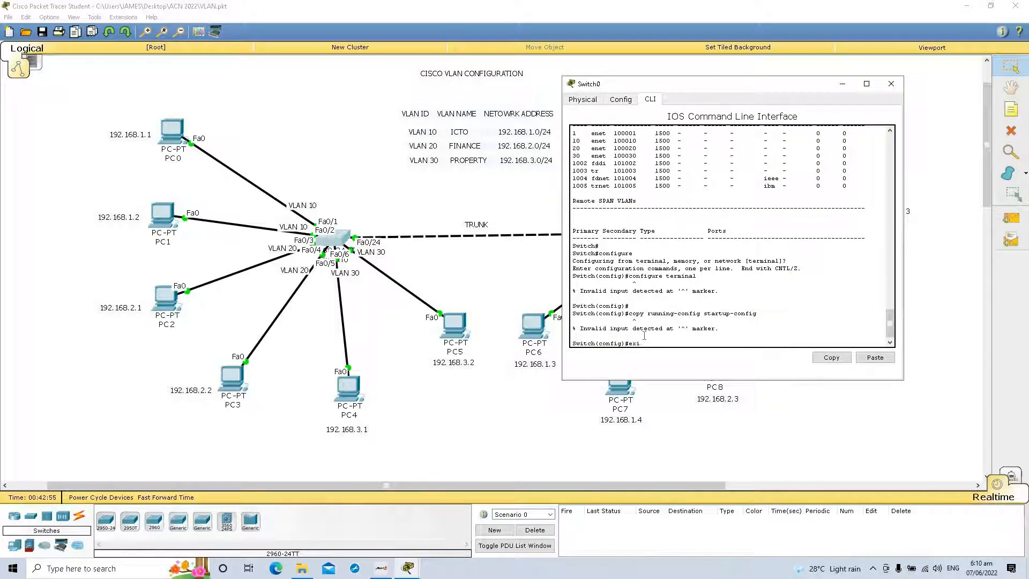
pyautogui.write('t')
pyautogui.press('Return')
pyautogui.write('copy running')
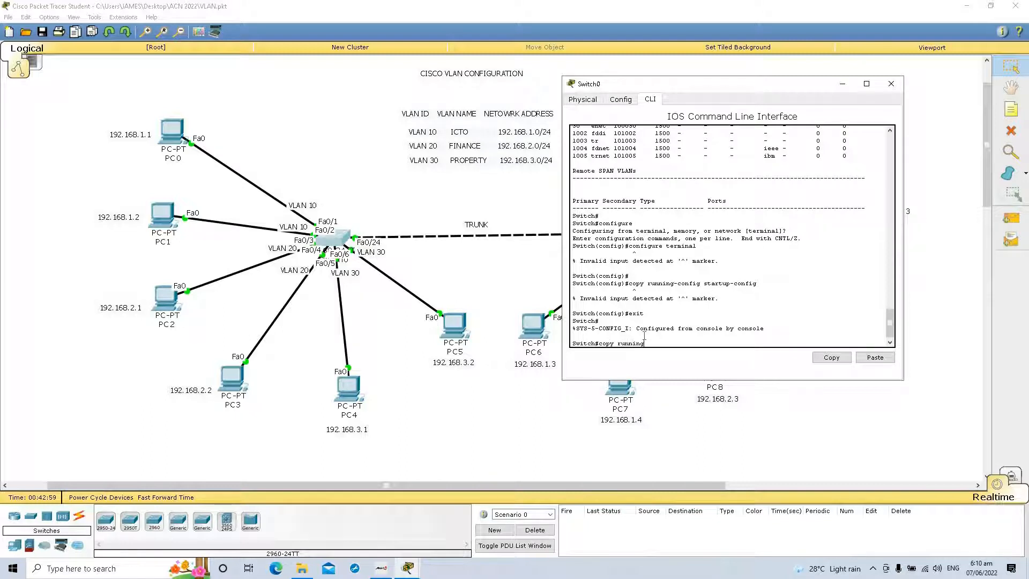
pyautogui.write('-config startup-config')
pyautogui.press('Return')
pyautogui.press('Return')
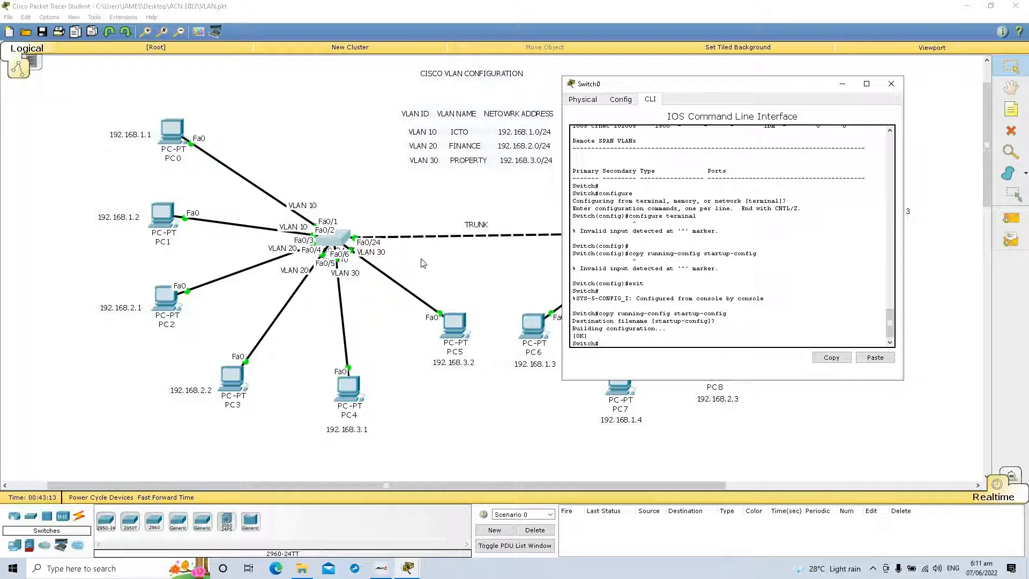
pyautogui.click(895, 84)
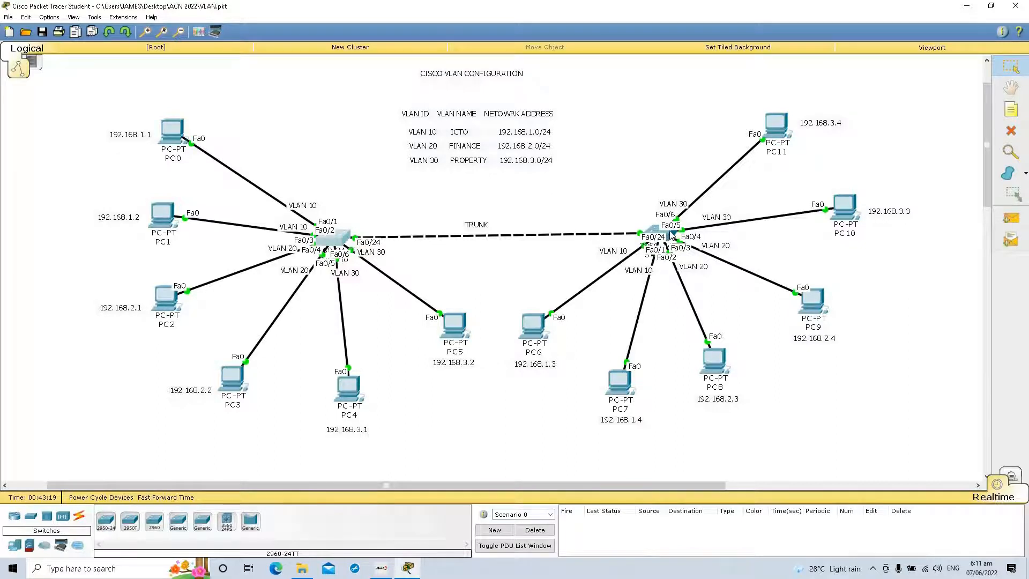
# Step: Open the command line interface of Switch1 and enter privileged mode with the enable command
pyautogui.click(672, 235)
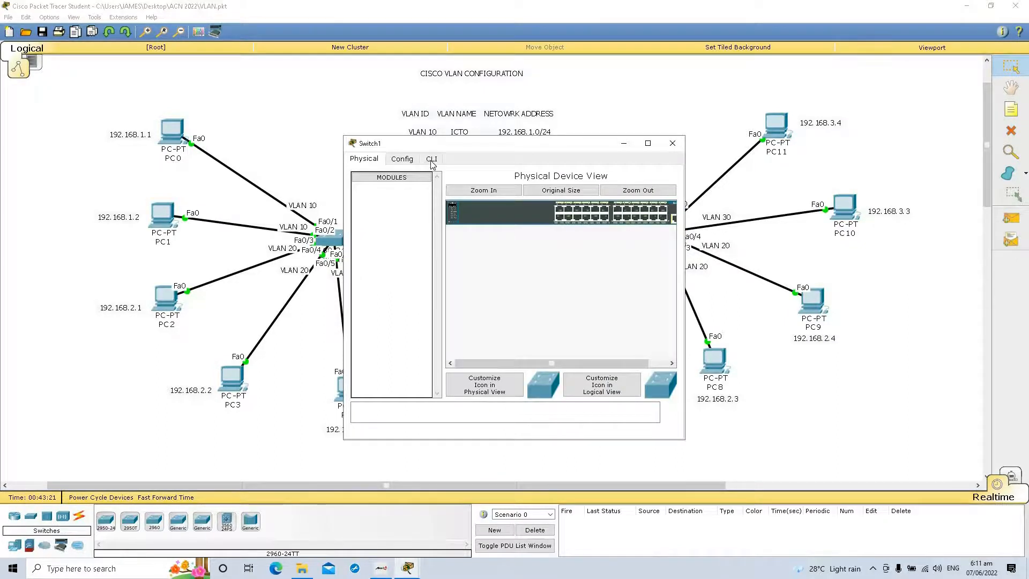
pyautogui.click(432, 161)
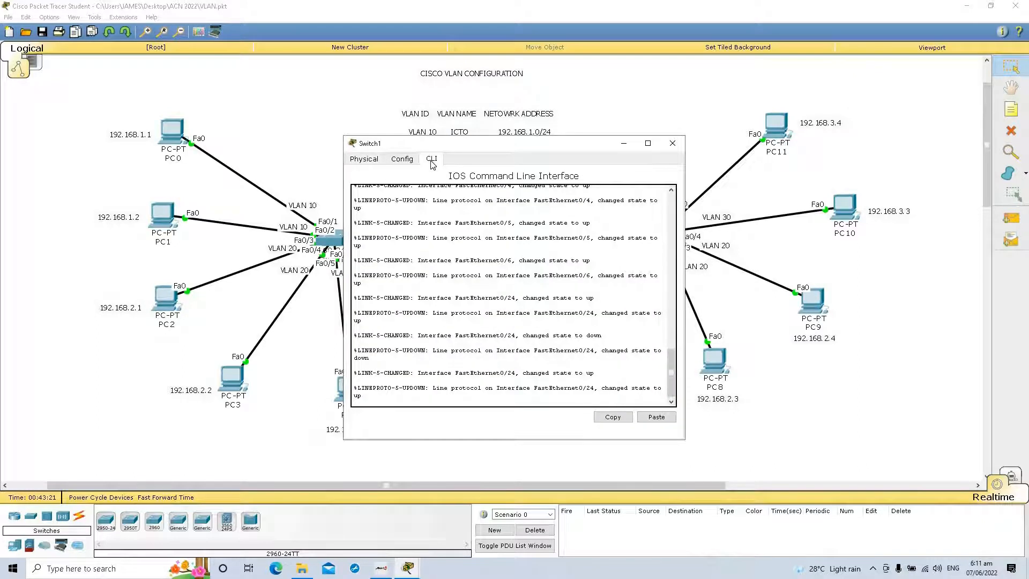
pyautogui.press('Return')
pyautogui.press('Return')
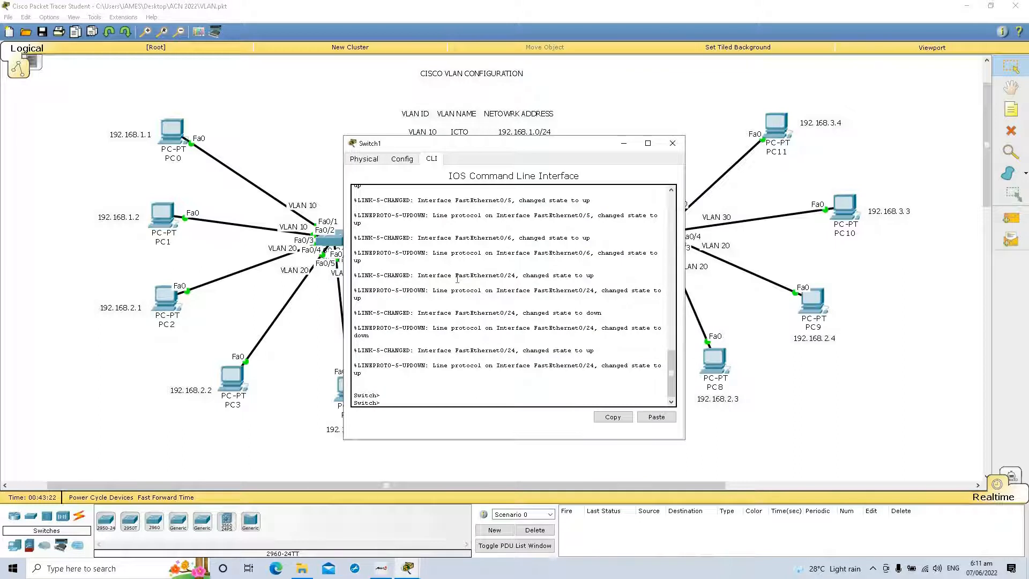
pyautogui.write('enable')
pyautogui.press('Return')
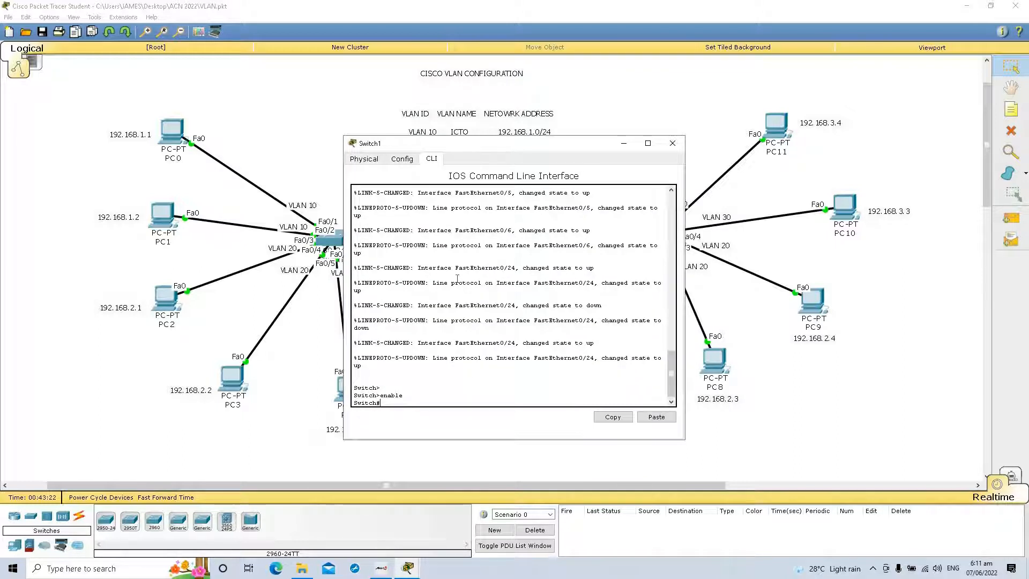
# Step: Run show vlan on Switch1 and examine its existing VLANs and port assignments, paging to the end of the listing
pyautogui.write('show vlan')
pyautogui.press('Return')
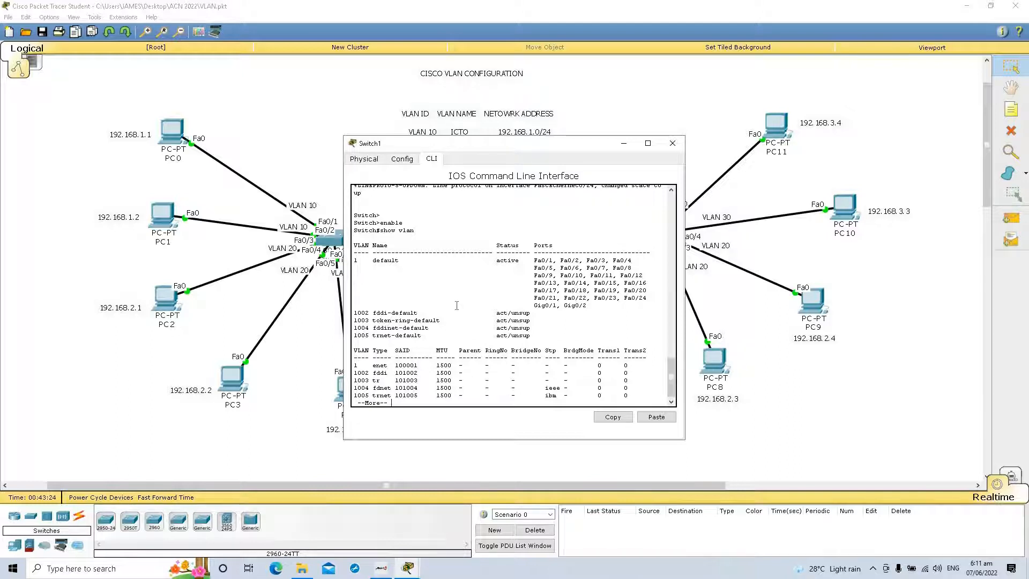
pyautogui.press('space')
pyautogui.press('Return')
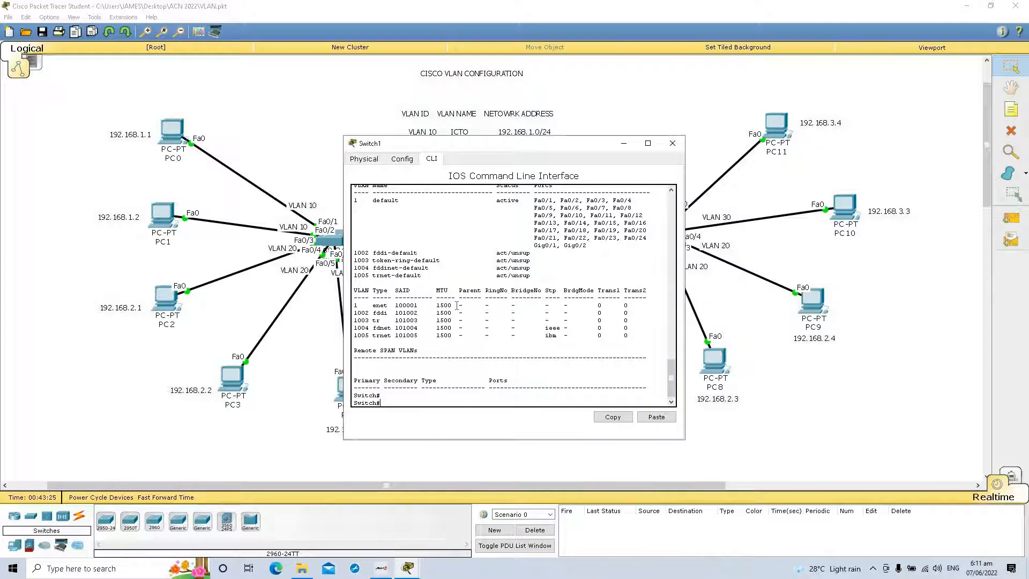
# Step: Enter global configuration mode on Switch1 with configure terminal and create VLAN 10 named ICTO
pyautogui.write('configure terminal')
pyautogui.press('Return')
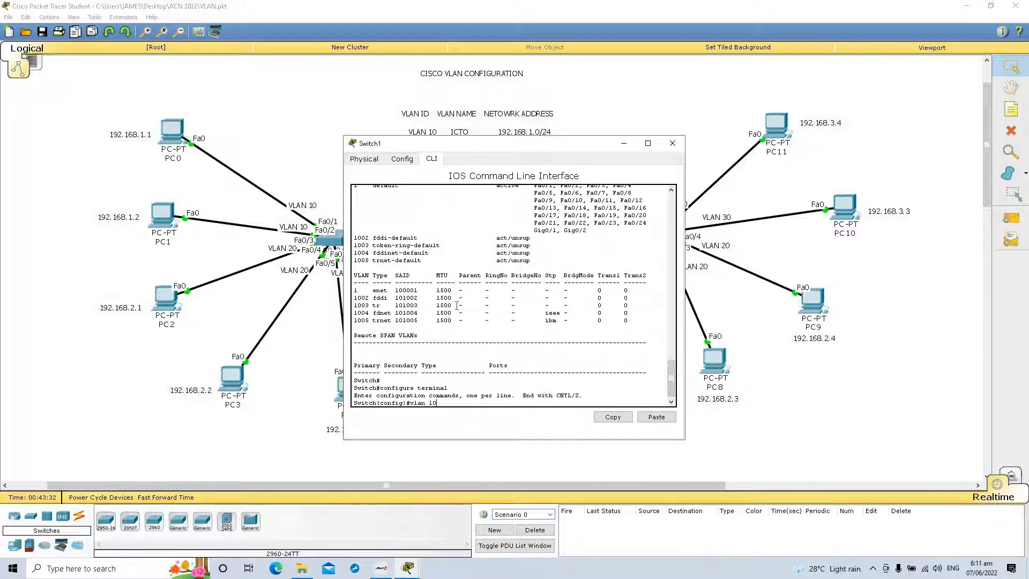
pyautogui.write('vlan 10')
pyautogui.press('Return')
pyautogui.write('name')
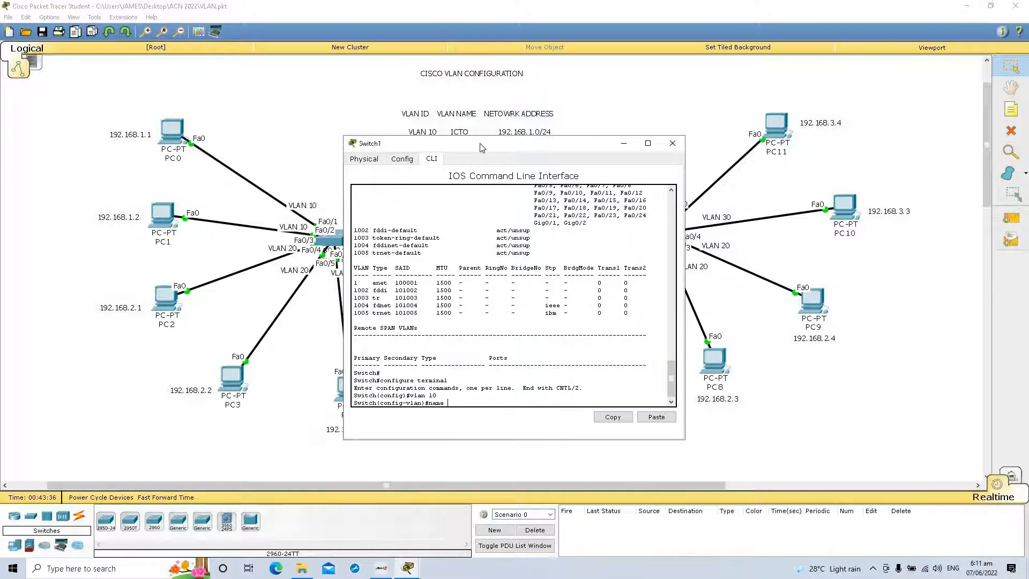
pyautogui.moveTo(481, 147); pyautogui.dragTo(702, 104)
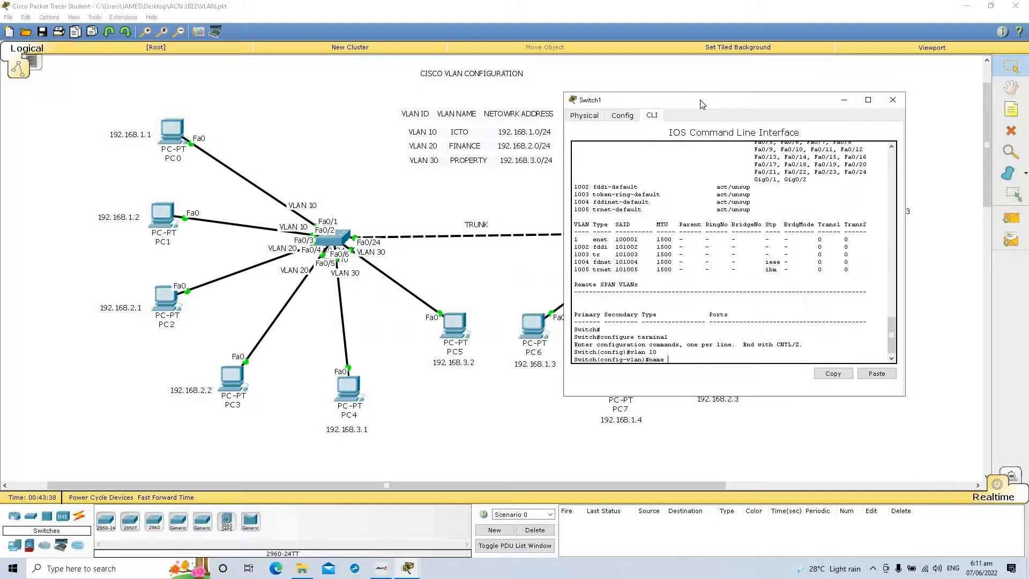
pyautogui.write('ICTO')
pyautogui.press('Return')
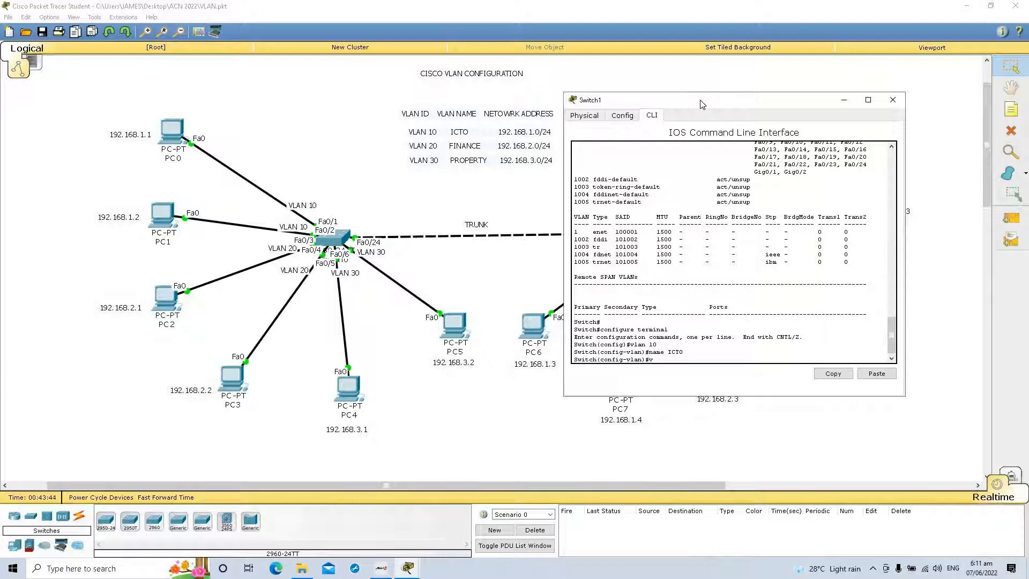
# Step: Create VLAN 20 on Switch1 and name it FINANCE
pyautogui.write('vlan 20')
pyautogui.press('Return')
pyautogui.write('nam')
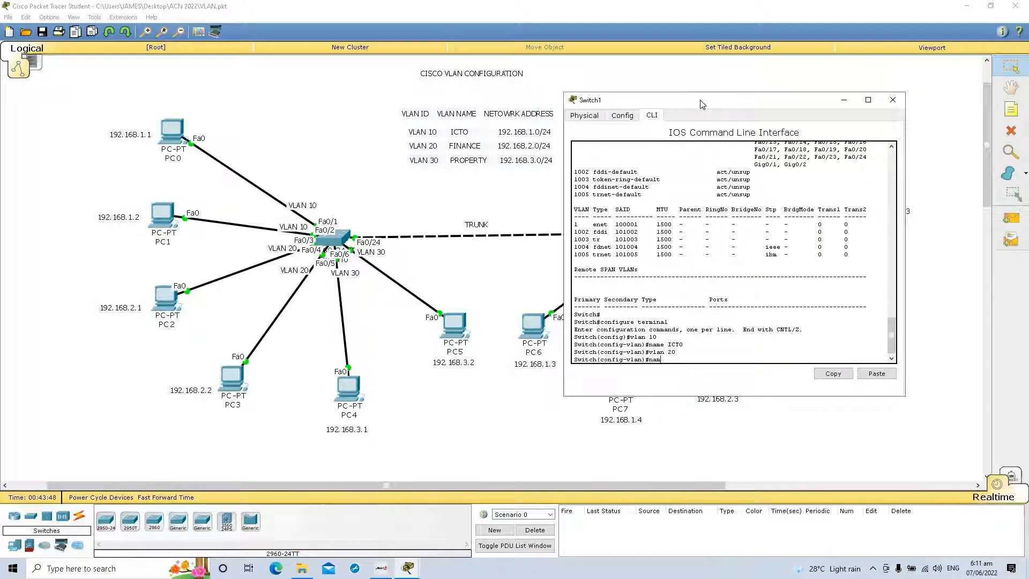
pyautogui.write('e FINANCE')
pyautogui.press('Return')
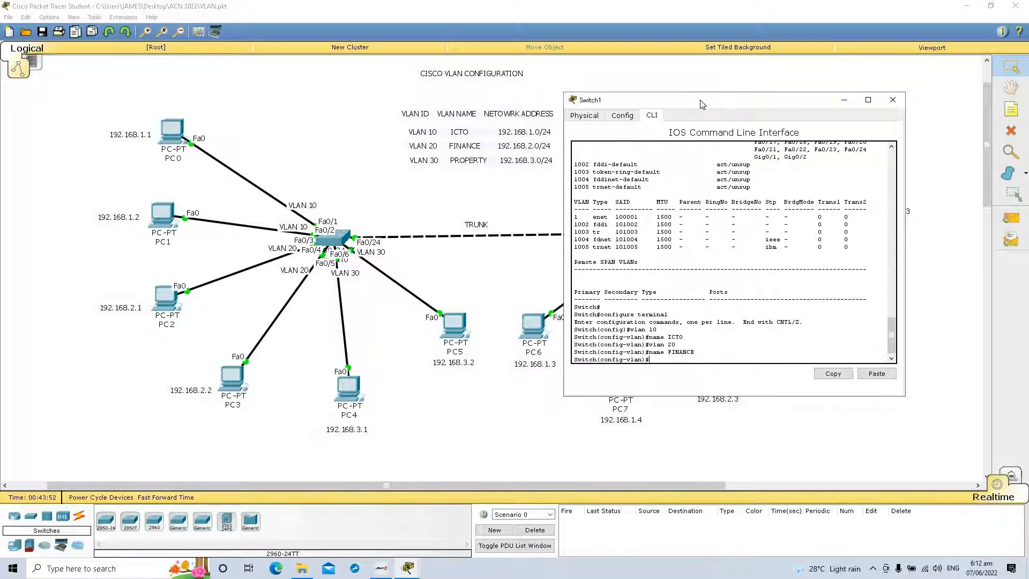
# Step: Create VLAN 30 on Switch1 and name it PROPERTY
pyautogui.write('vlan 30')
pyautogui.press('Return')
pyautogui.write('name PROPERTY')
pyautogui.press('Return')
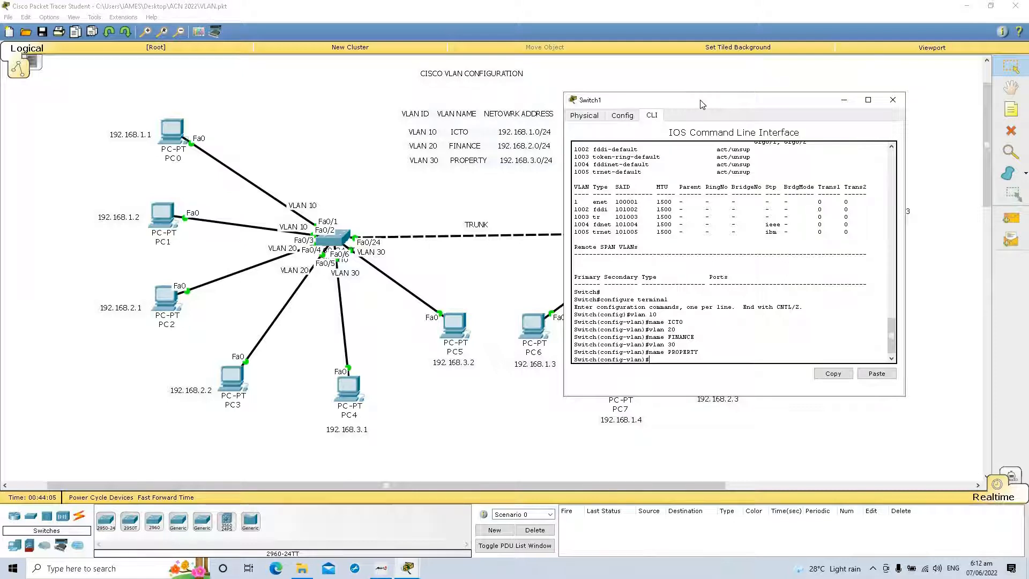
pyautogui.press('Return')
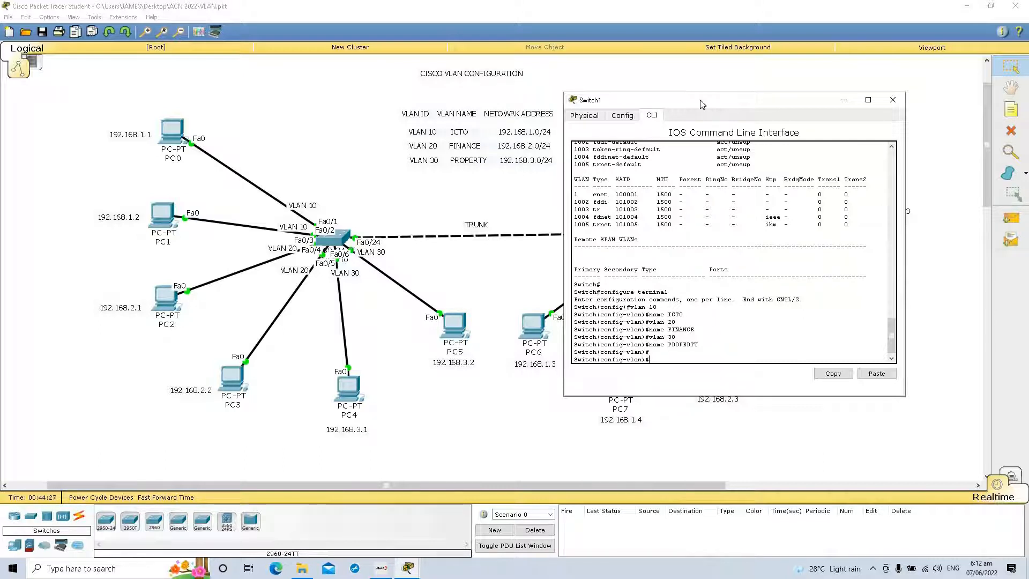
# Step: Set interface range fa0/1-2 on Switch1 to access mode with the switchport mode access command
pyautogui.write('interface range fa0/1-2')
pyautogui.press('Return')
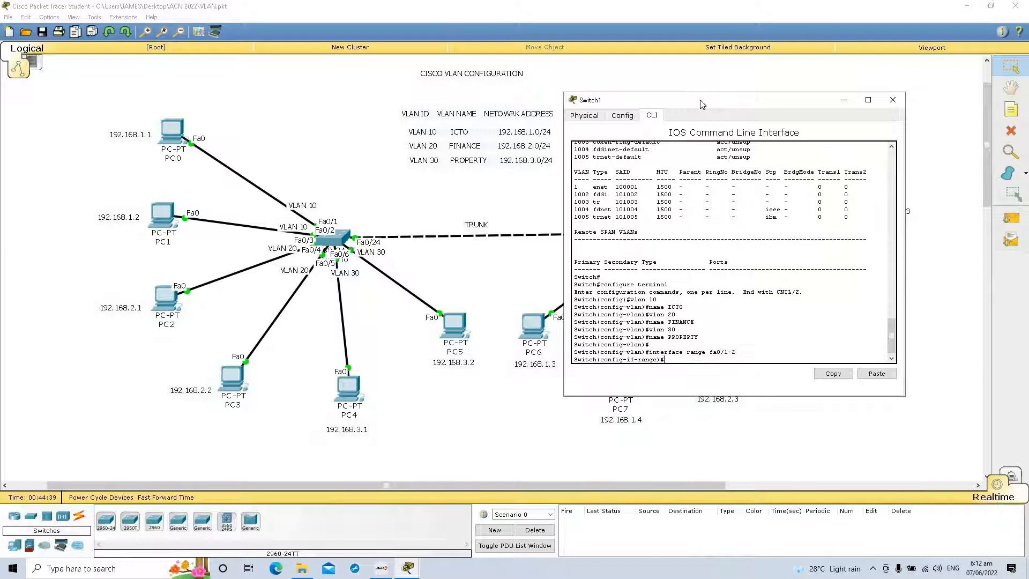
pyautogui.write('swithport mode access')
pyautogui.press('Return')
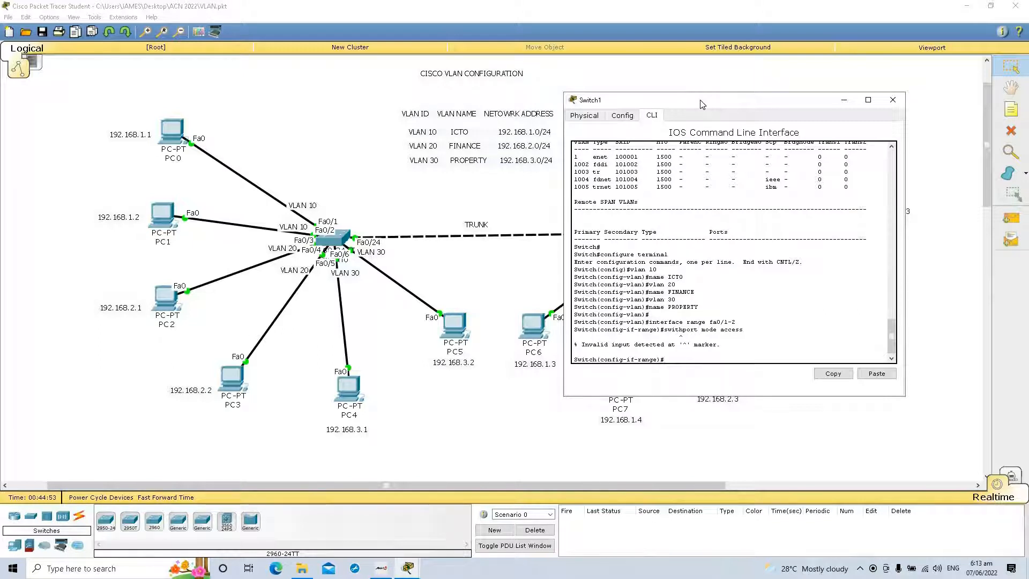
pyautogui.press('Up')
pyautogui.write('c')
pyautogui.press('Return')
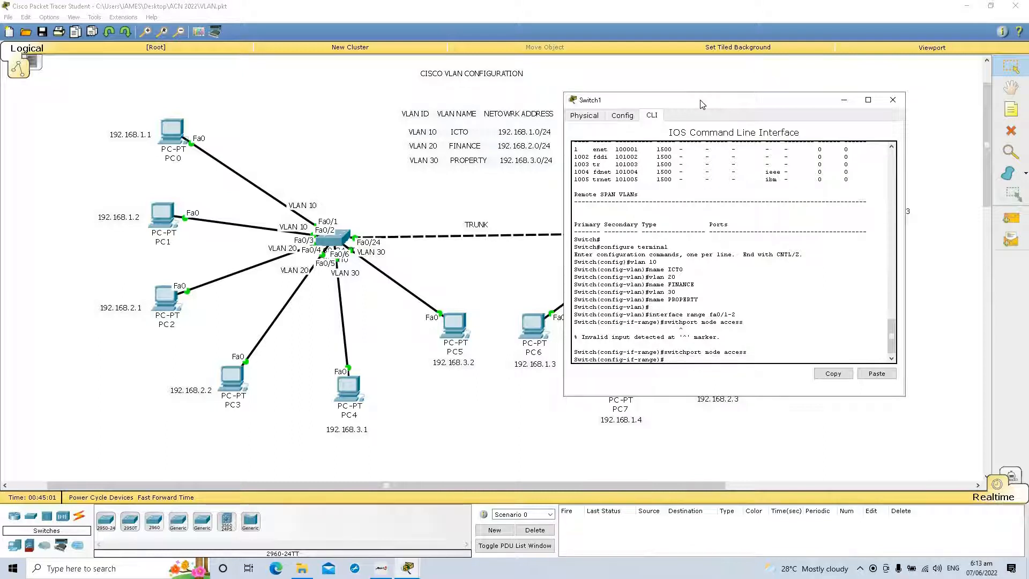
# Step: Enable spanning-tree portfast on ports fa0/1-2 of Switch1
pyautogui.write('span')
pyautogui.write('ni')
pyautogui.press('BackSpace')
pyautogui.write('ning-tree portfast')
pyautogui.press('Return')
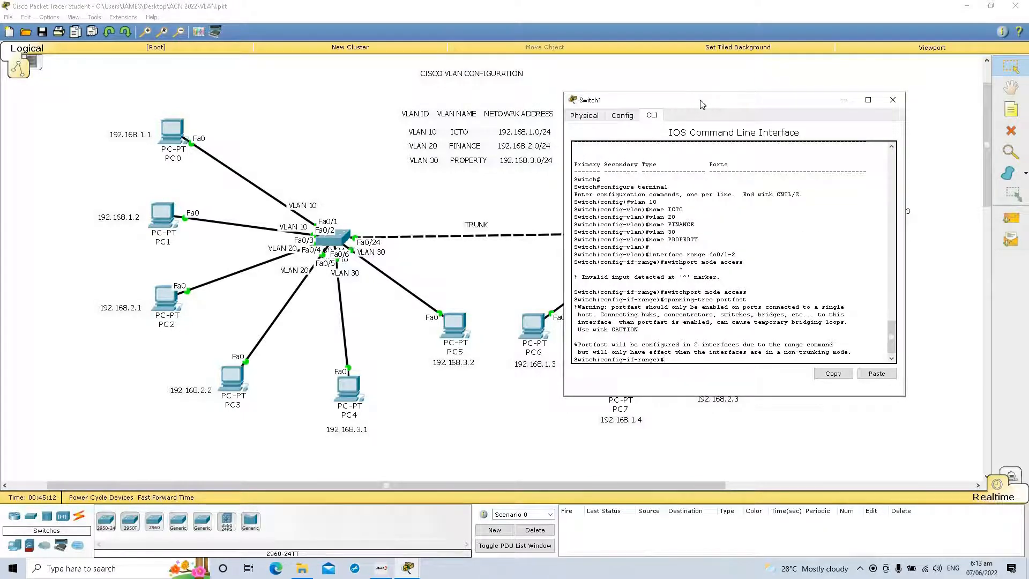
# Step: Assign ports fa0/1-2 on Switch1 to VLAN 10 with the switchport access vlan command
pyautogui.write('switchport')
pyautogui.write(' vlan')
pyautogui.press('BackSpace')
pyautogui.press('BackSpace')
pyautogui.press('BackSpace')
pyautogui.press('BackSpace')
pyautogui.press('BackSpace')
pyautogui.write('access vlan 10')
pyautogui.press('Return')
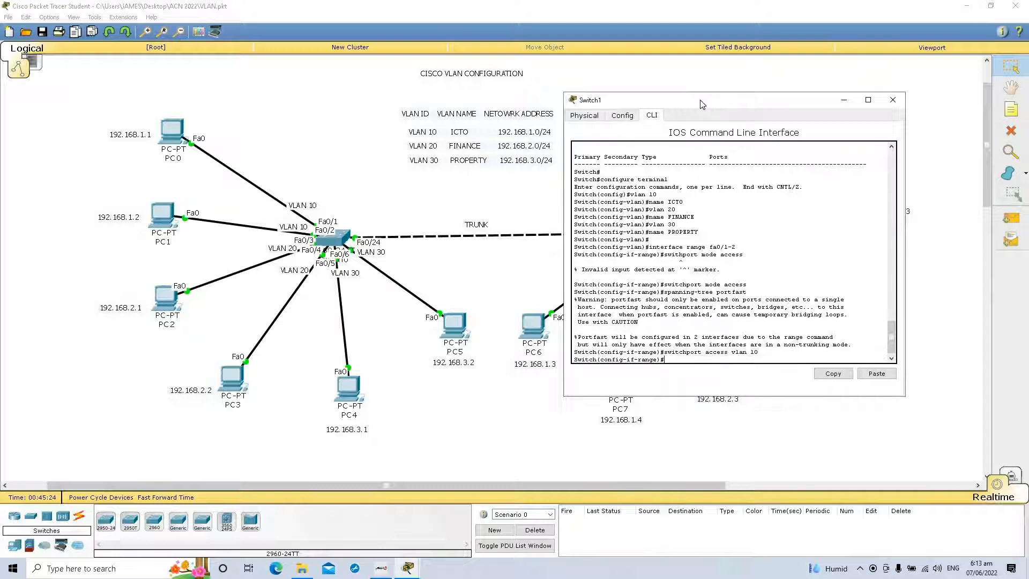
pyautogui.press('Return')
pyautogui.press('Return')
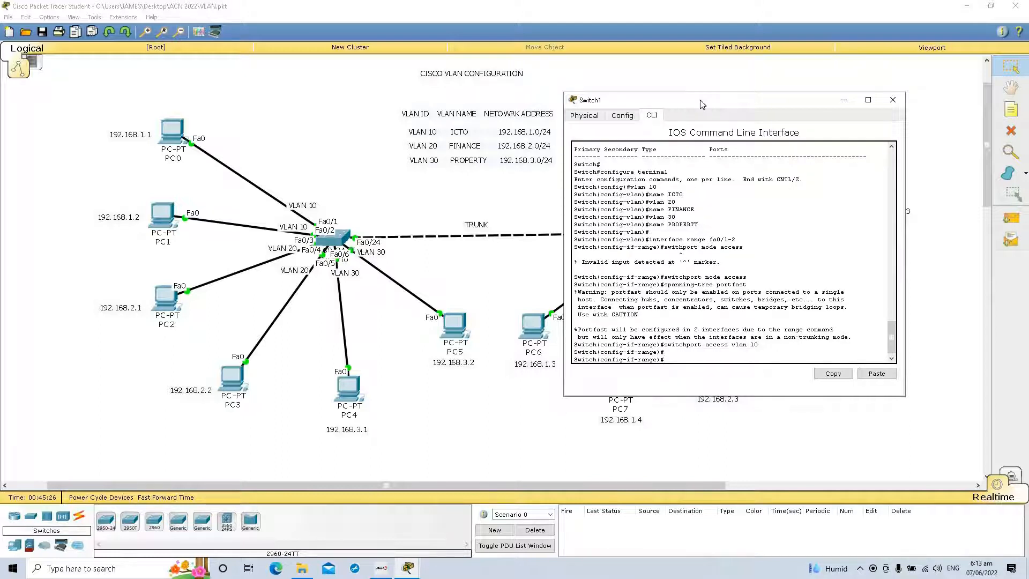
# Step: Set interface range fa0/3-4 on Switch1 to access mode with the switchport mode access command
pyautogui.write('interfa')
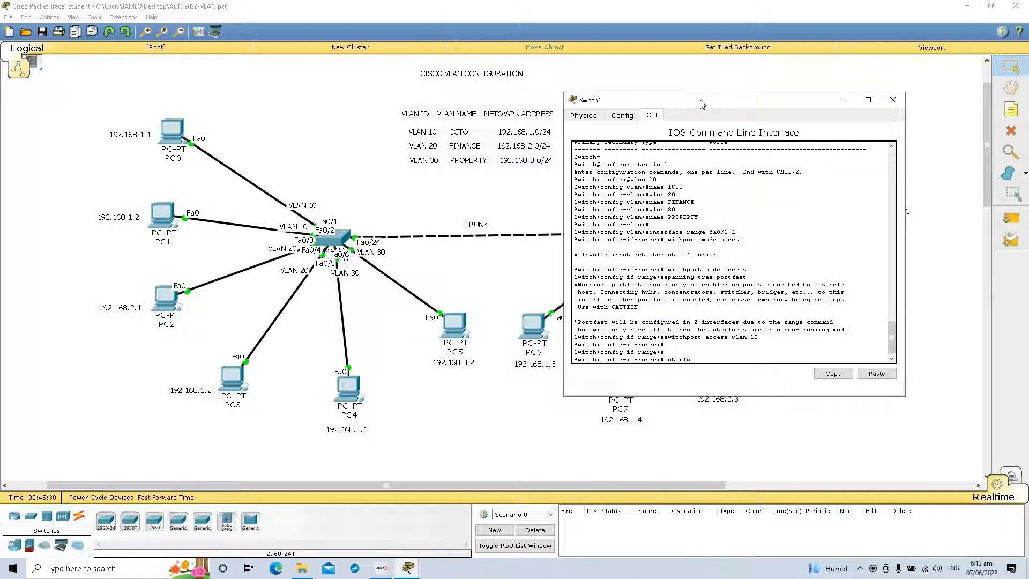
pyautogui.write('ce 0/')
pyautogui.press('BackSpace')
pyautogui.press('BackSpace')
pyautogui.press('BackSpace')
pyautogui.write('range')
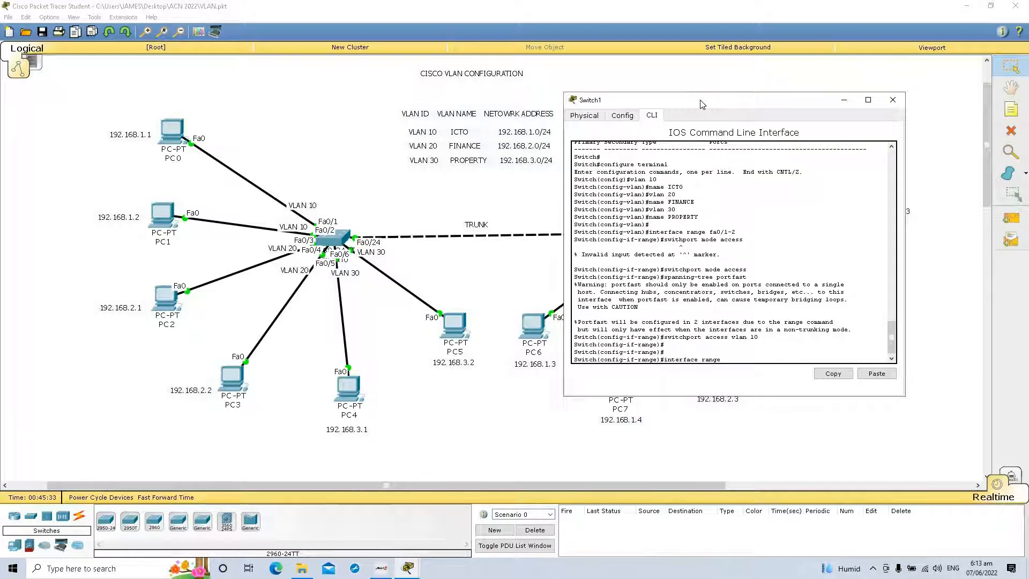
pyautogui.write(' fa0/3-4')
pyautogui.press('Return')
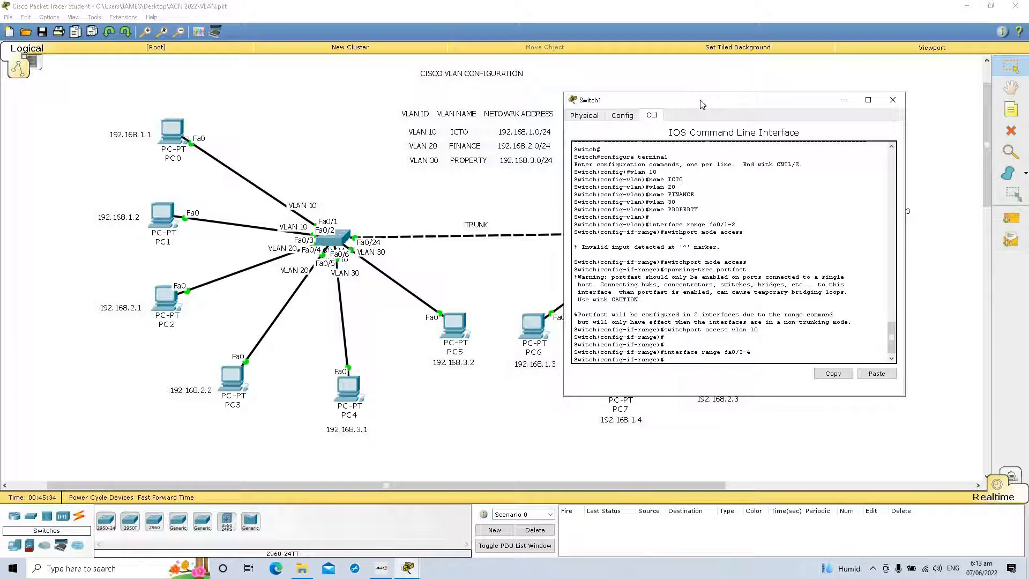
pyautogui.write('switchport mode a')
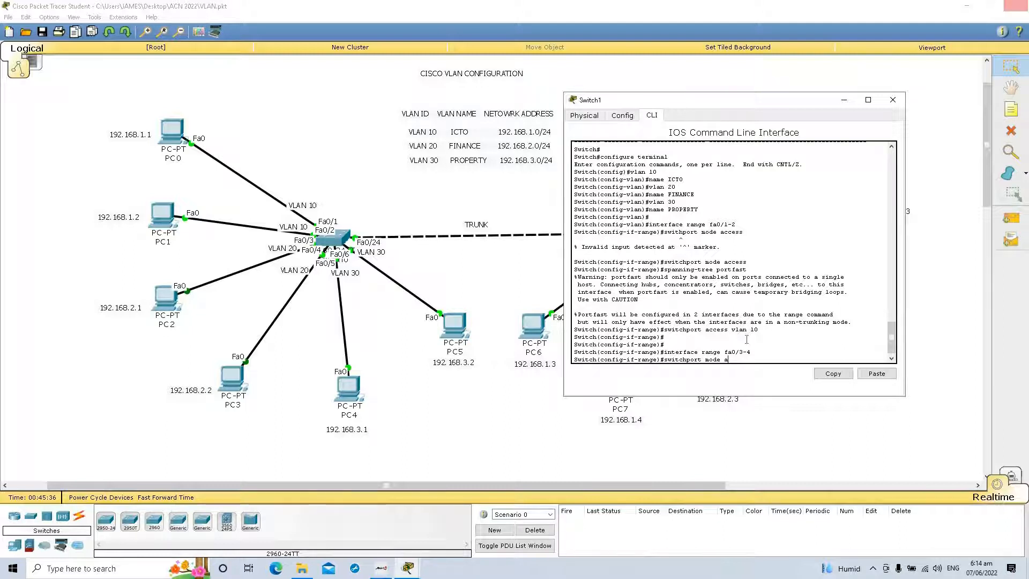
pyautogui.write('ccess')
pyautogui.press('Return')
# Step: Enable spanning-tree portfast on ports fa0/3-4 of Switch1
pyautogui.write('spanning-tree port')
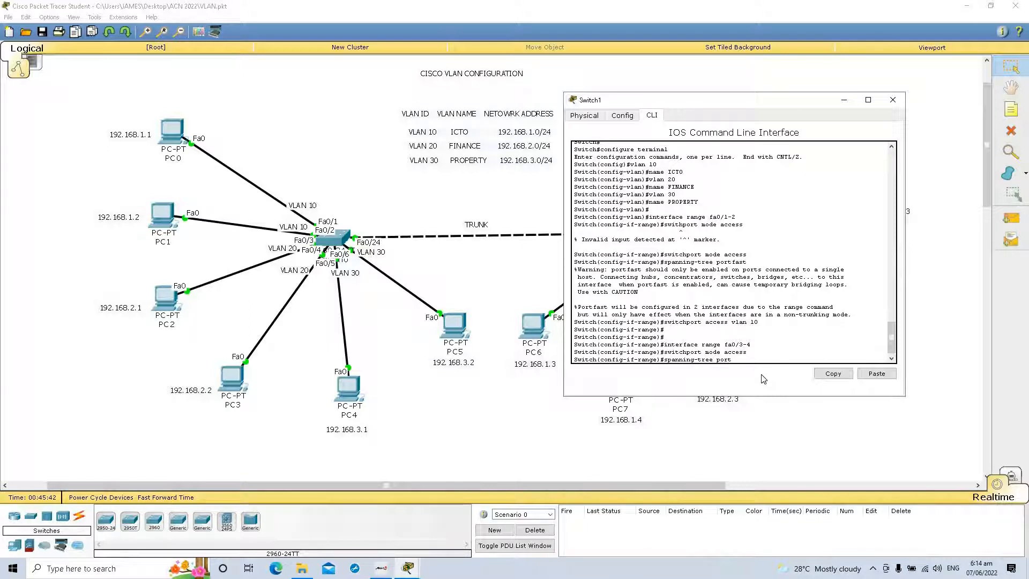
pyautogui.write('fast')
pyautogui.press('Return')
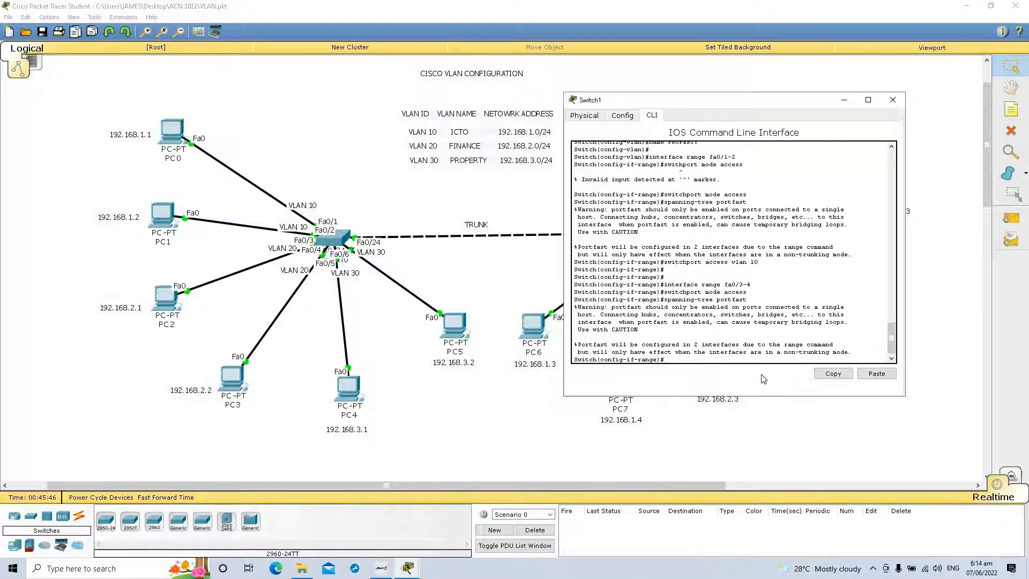
# Step: Assign ports fa0/3-4 on Switch1 to VLAN 20 with the switchport access vlan command
pyautogui.write('switchport access vlan 20')
pyautogui.press('Return')
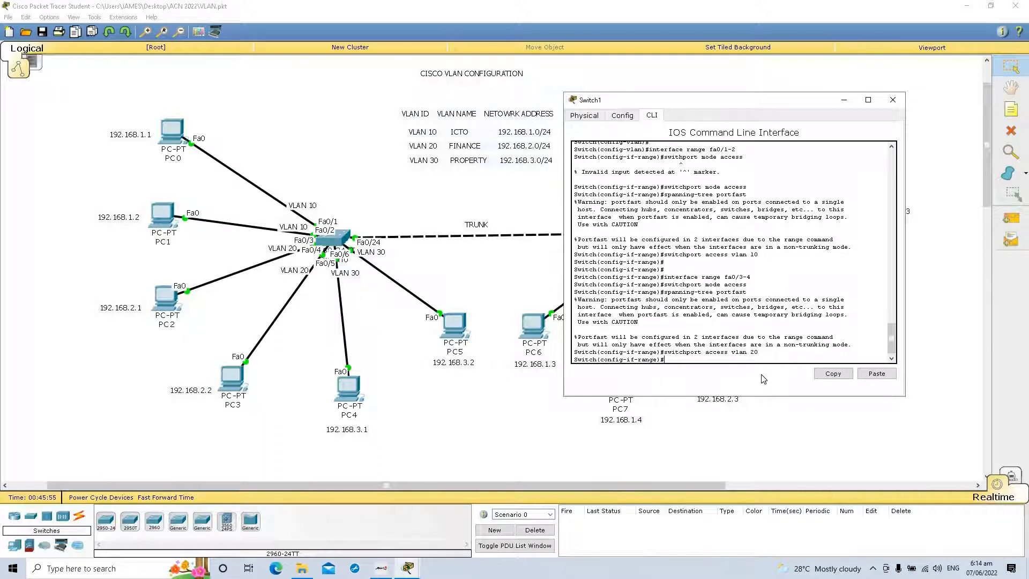
pyautogui.press('Return')
pyautogui.press('Return')
pyautogui.press('Return')
pyautogui.press('Return')
# Step: Set interface range fa0/5-6 on Switch1 to access mode with the switchport mode access command
pyautogui.write('interface')
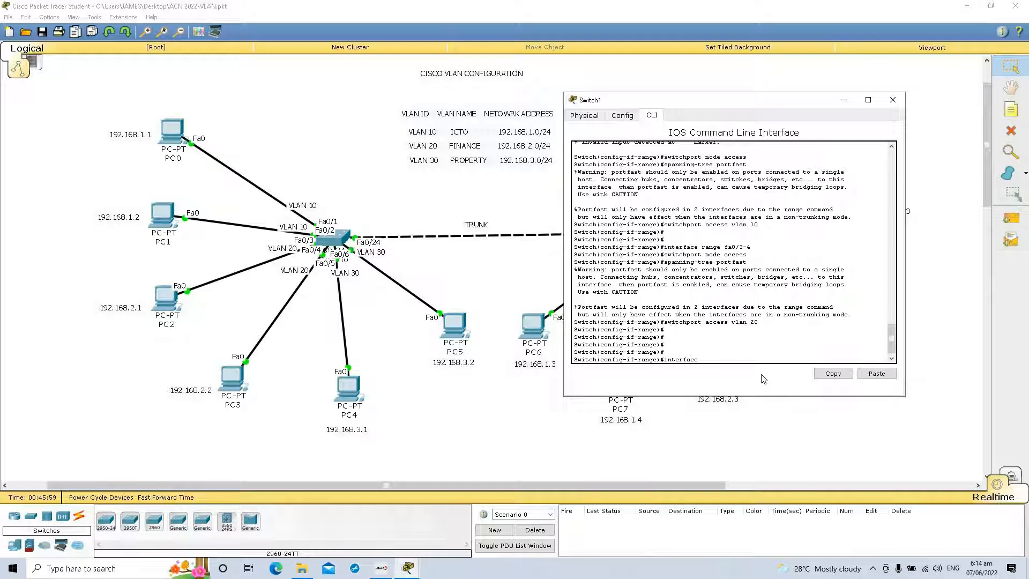
pyautogui.write(' range fa0/5-6')
pyautogui.press('Return')
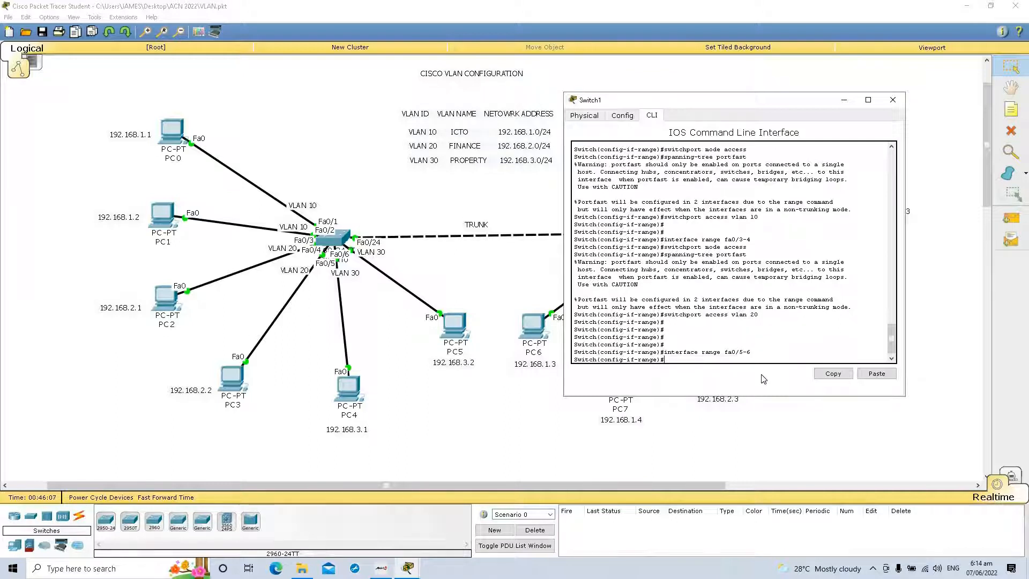
pyautogui.write('switchport mode access')
pyautogui.press('Return')
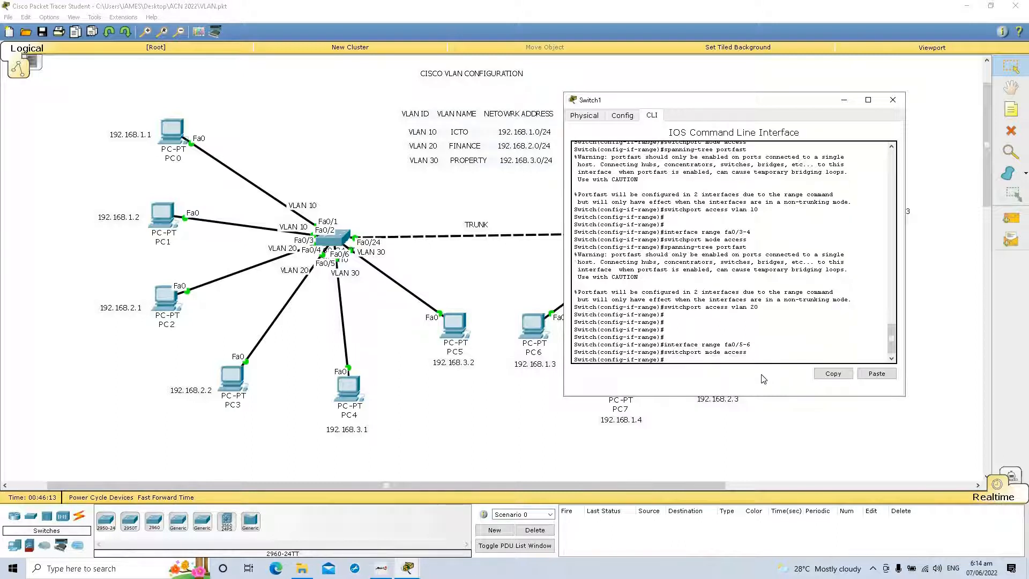
# Step: Enable spanning-tree portfast on ports fa0/5-6 of Switch1
pyautogui.write('spanning-tree portfast')
pyautogui.press('Return')
# Step: Assign ports fa0/5-6 on Switch1 to VLAN 30 with the switchport access vlan command
pyautogui.write('sw')
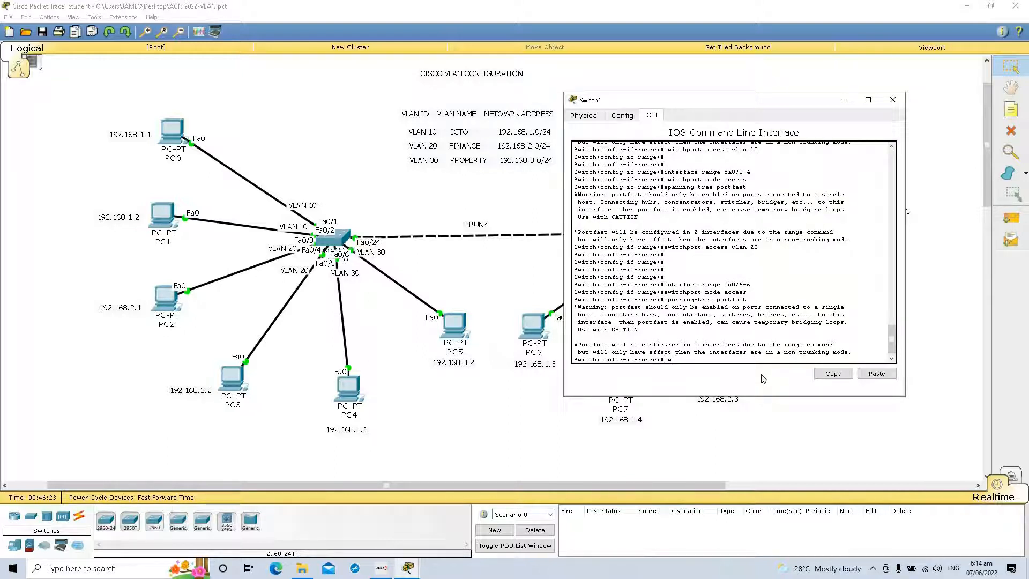
pyautogui.write('iitchport access vlan 30')
pyautogui.press('Return')
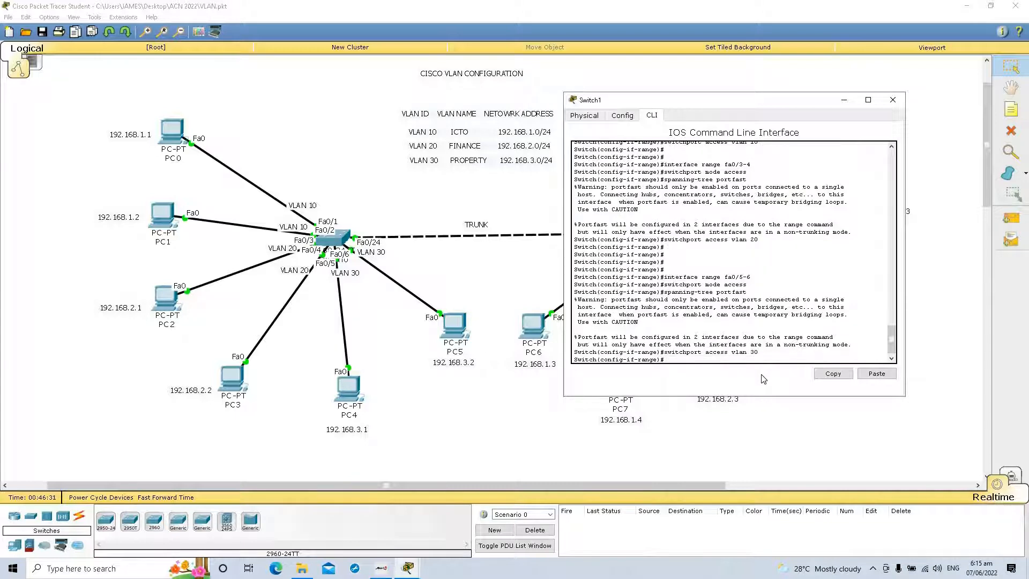
pyautogui.press('Return')
pyautogui.press('Return')
pyautogui.press('Return')
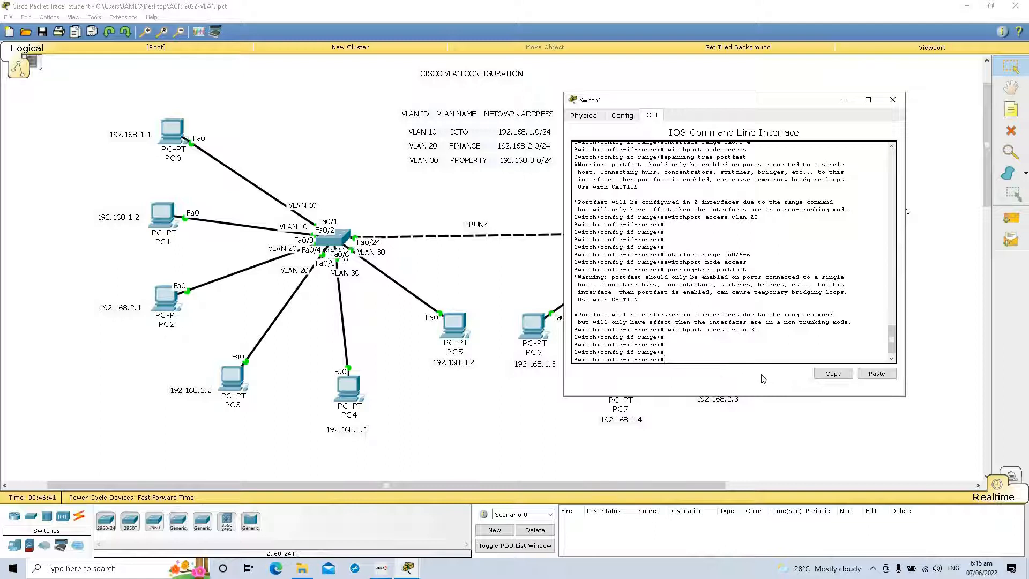
# Step: Exit interface range and global configuration on Switch1 to return to privileged EXEC mode
pyautogui.write('exit')
pyautogui.press('Return')
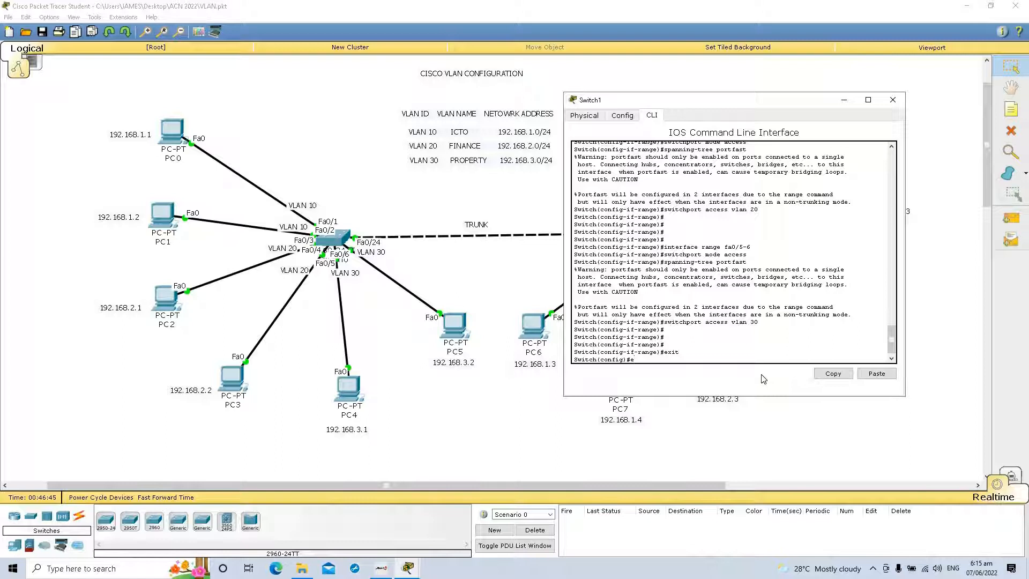
pyautogui.write('exit')
pyautogui.press('Return')
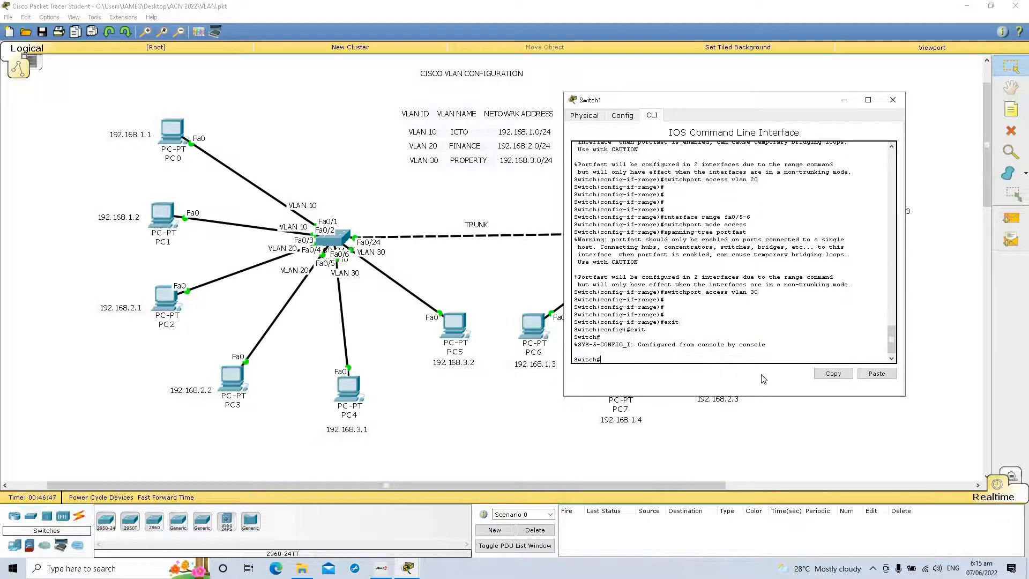
# Step: Display Switch1's VLAN table with show vlan and check the ports assigned to VLANs 10, 20 and 30
pyautogui.write('show vlan')
pyautogui.press('Return')
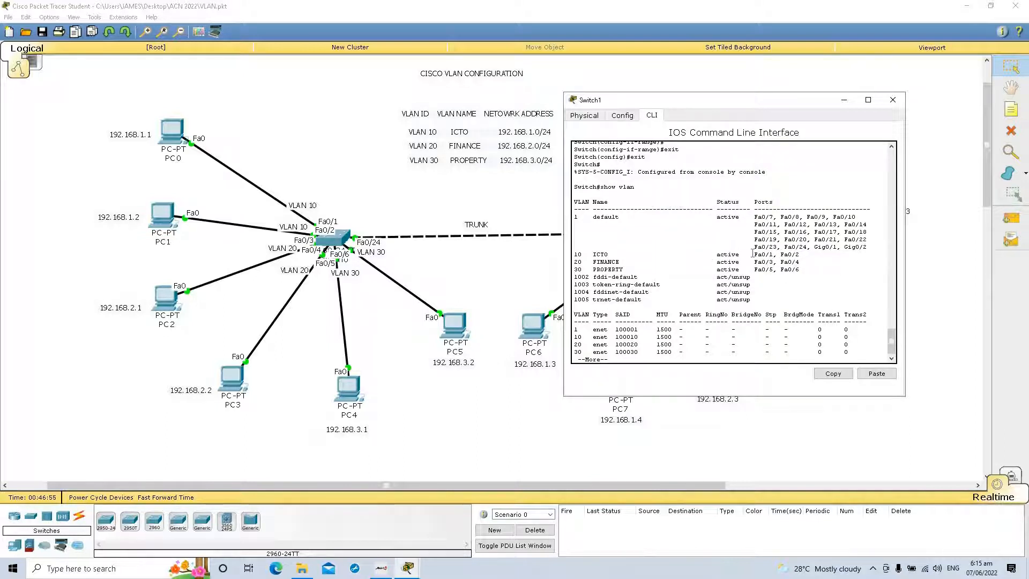
pyautogui.moveTo(753, 254); pyautogui.dragTo(802, 270)
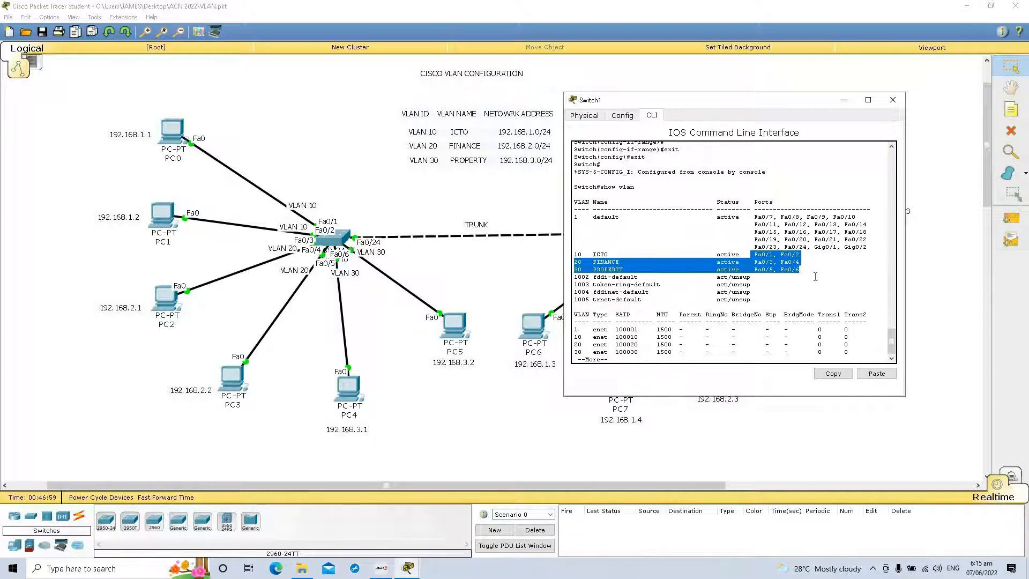
pyautogui.click(814, 277)
pyautogui.press('space')
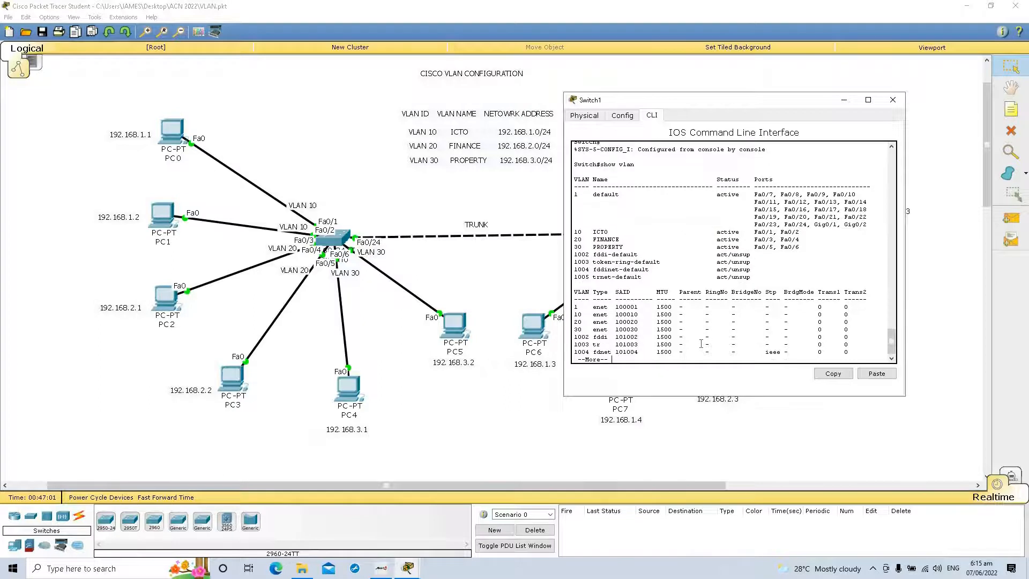
# Step: Save Switch1's running-config to startup-config under the default destination filename and close the switch window
pyautogui.write('y r')
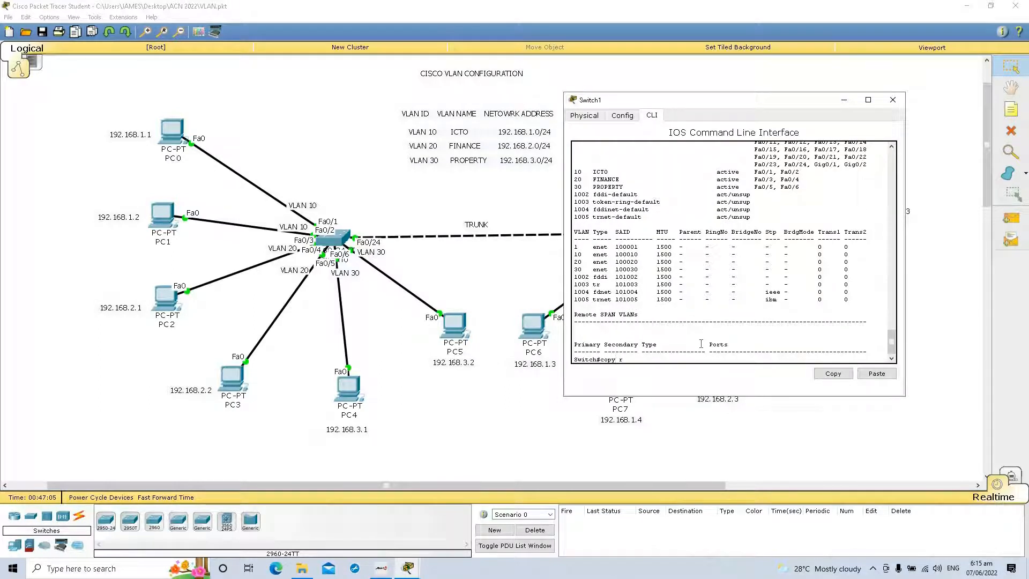
pyautogui.write('unning-config startup-config')
pyautogui.press('Return')
pyautogui.press('Return')
pyautogui.press('Return')
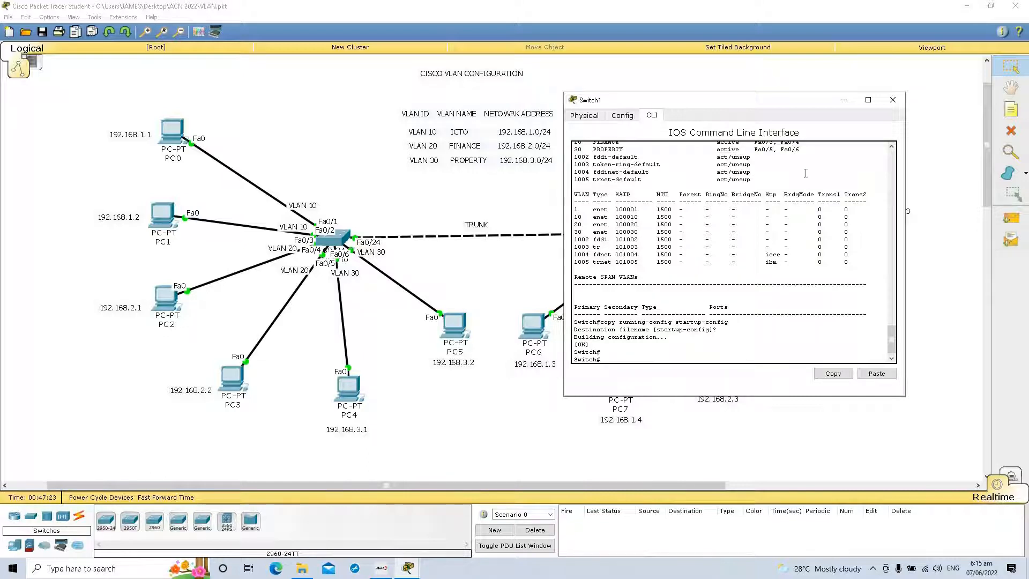
pyautogui.click(892, 100)
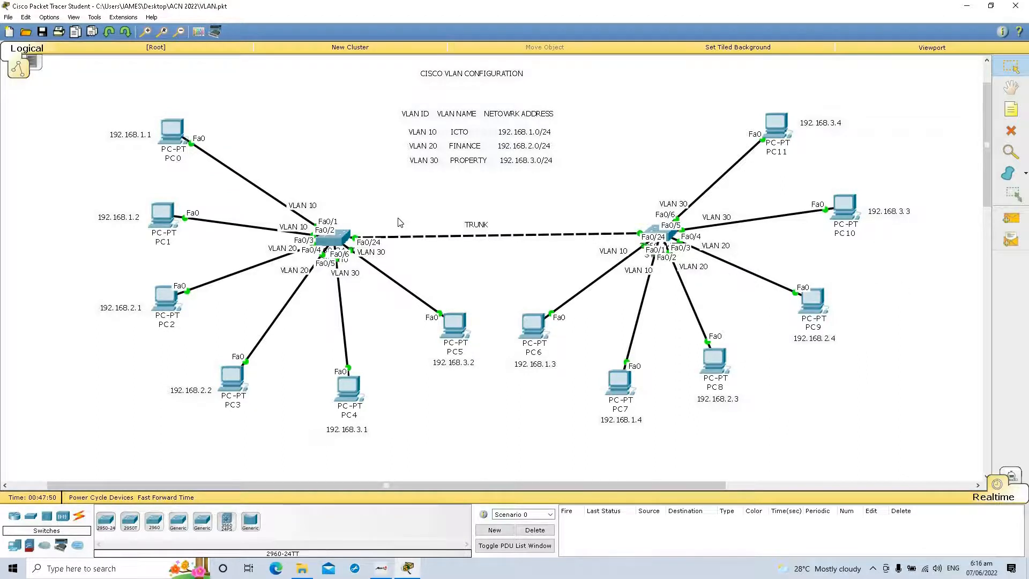
# Step: Open Switch0's command line and enter global configuration mode with configure terminal
pyautogui.click(348, 241)
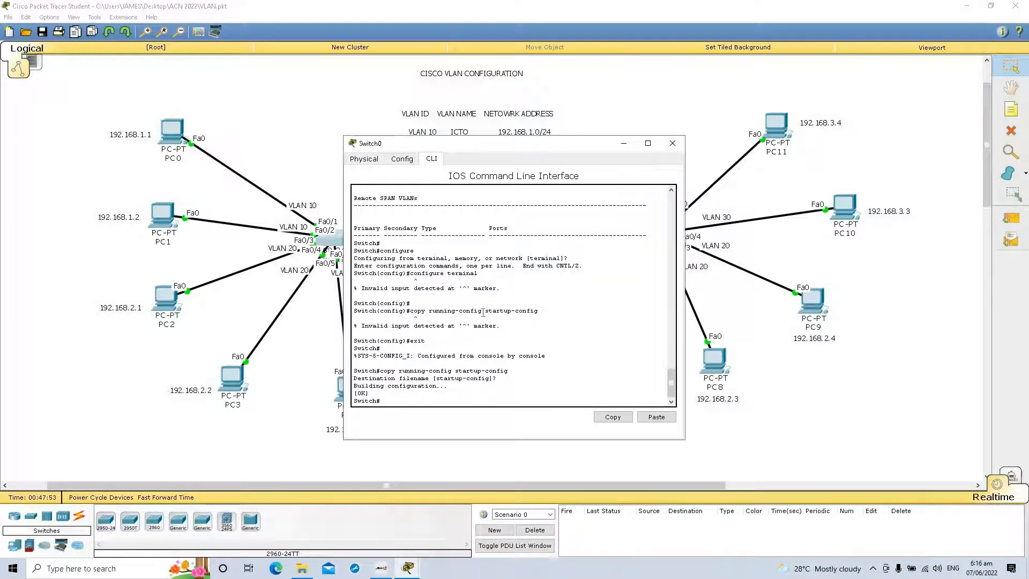
pyautogui.moveTo(588, 153); pyautogui.dragTo(785, 101)
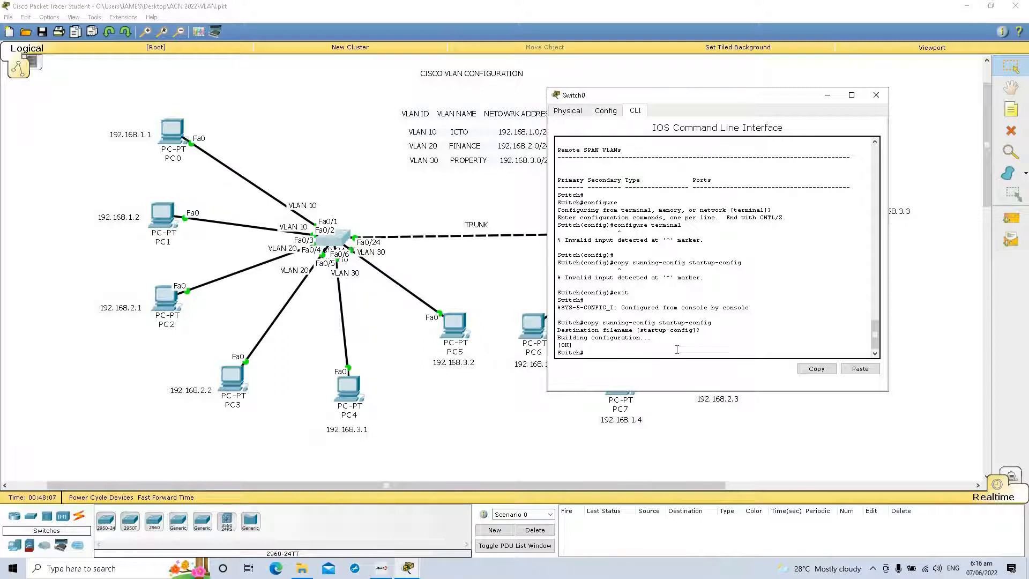
pyautogui.write('configure te')
pyautogui.press('Tab')
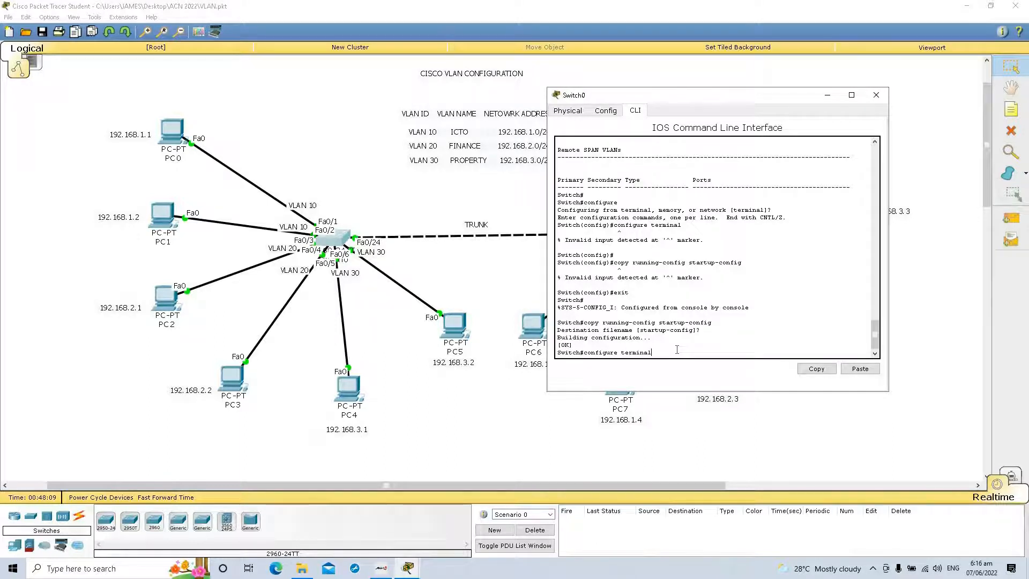
pyautogui.press('Return')
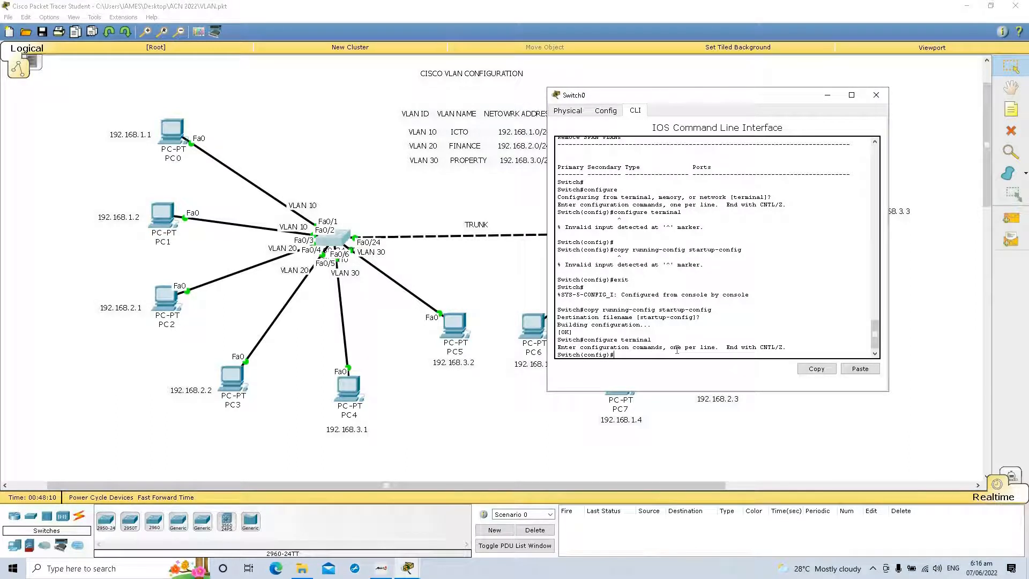
# Step: Set Switch0's interface fa0/24 to trunk mode with the switchport mode trunk command
pyautogui.write('interface fa0/24')
pyautogui.press('Return')
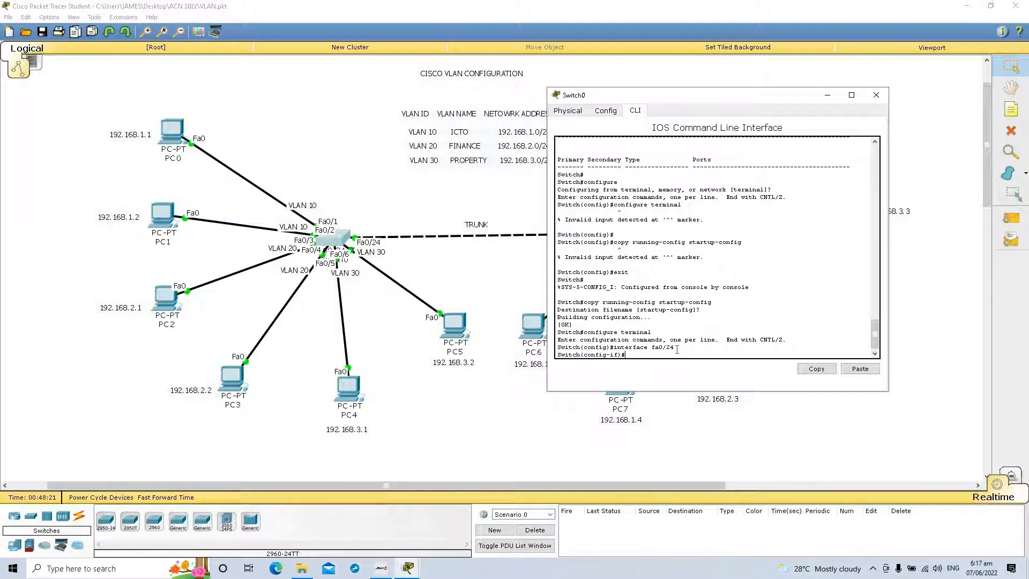
pyautogui.write('witchport mode trunk')
pyautogui.press('Return')
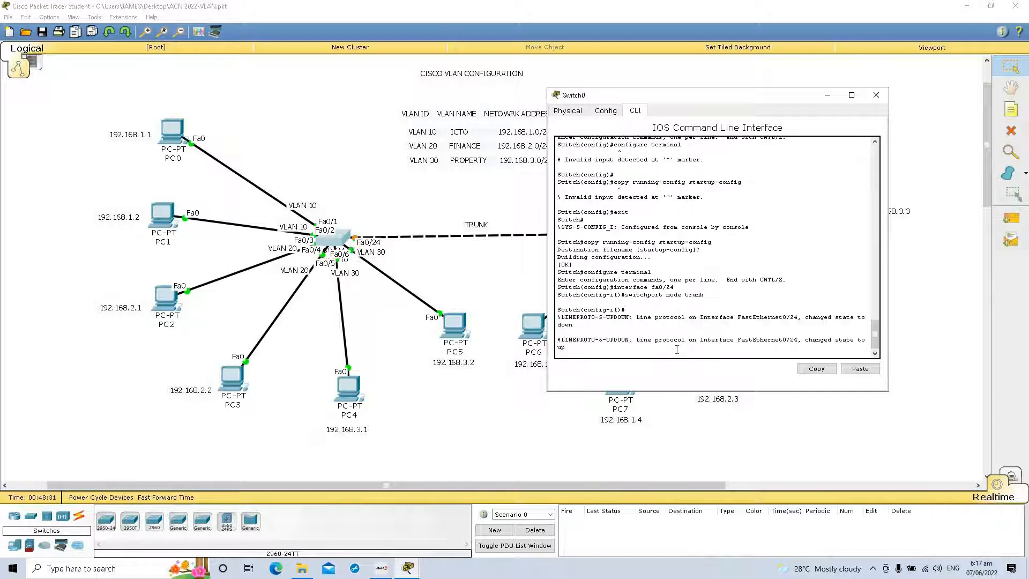
pyautogui.press('Return')
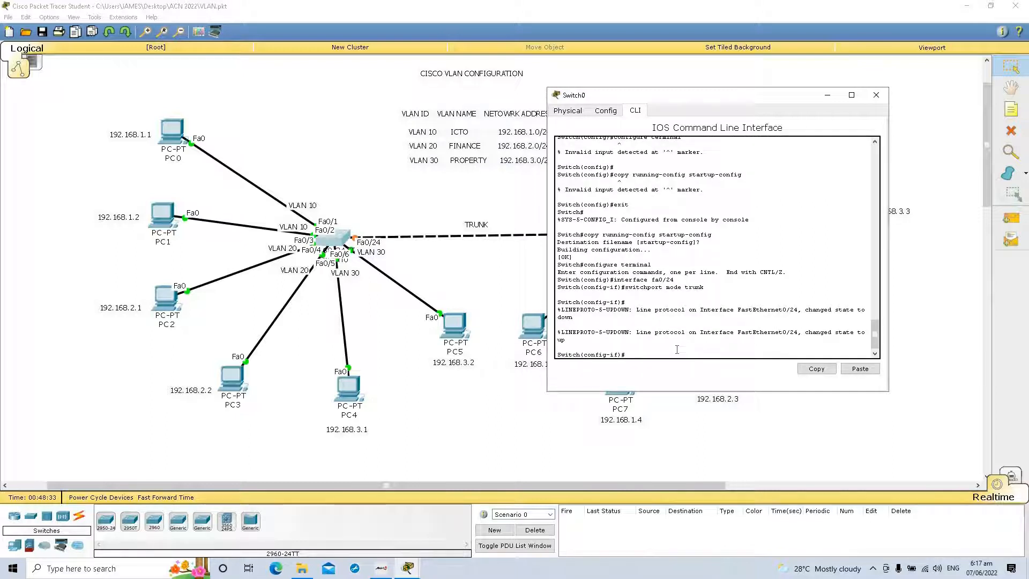
# Step: Enable spanning-tree portfast on Switch0's fa0/24 interface
pyautogui.write('spanning-tree portfast')
pyautogui.press('Return')
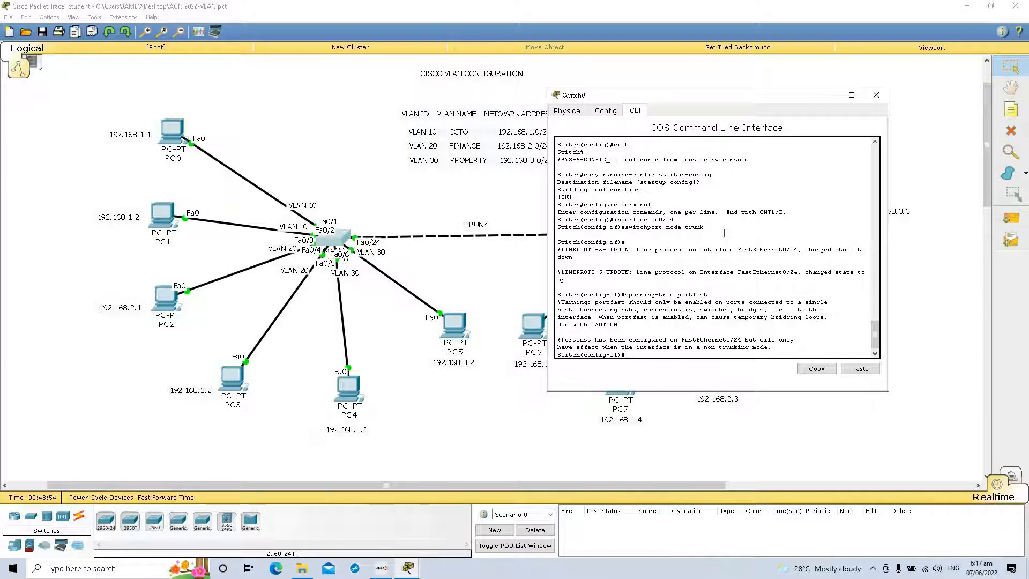
pyautogui.press('Return')
pyautogui.press('Return')
pyautogui.press('Return')
pyautogui.press('Return')
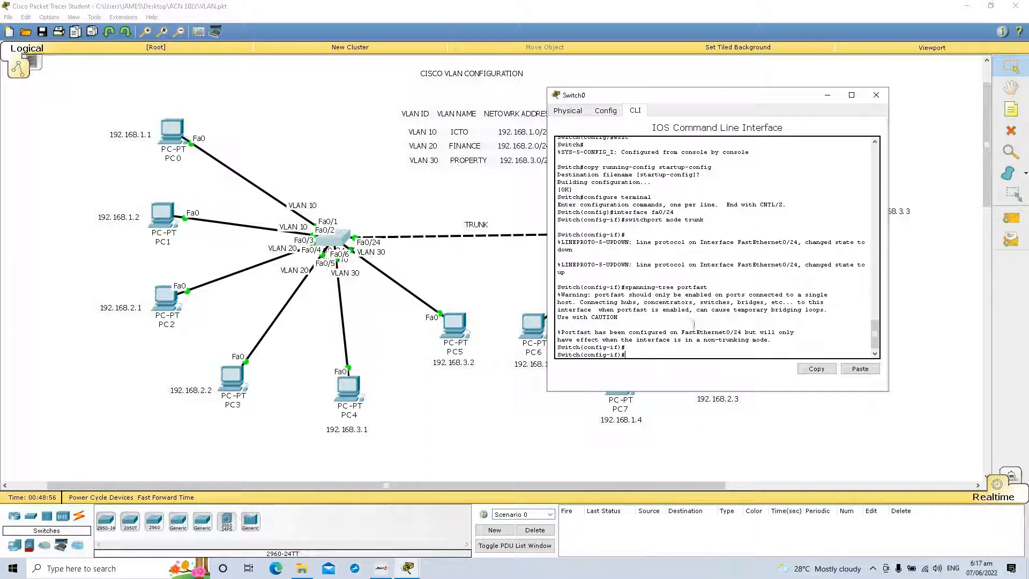
# Step: Exit interface and global configuration on Switch0 to return to privileged EXEC mode
pyautogui.write('exit')
pyautogui.press('Return')
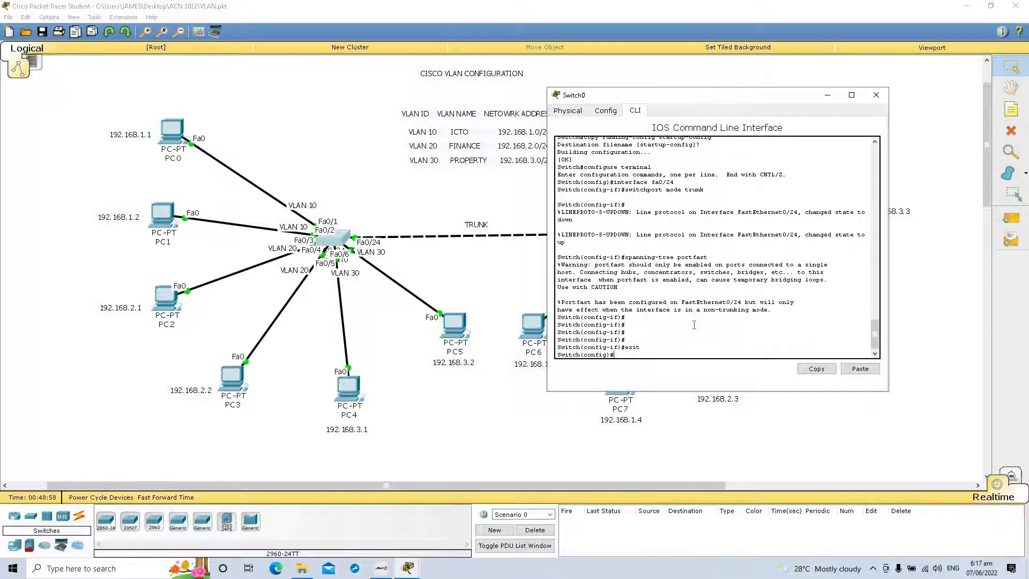
pyautogui.write('exit')
pyautogui.press('Return')
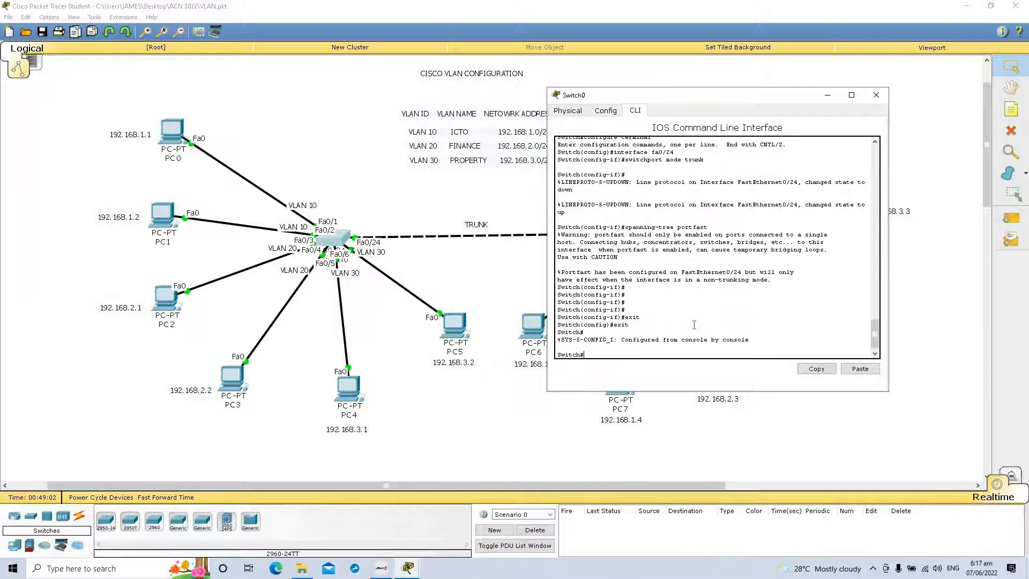
# Step: Save Switch0's running-config to startup-config under the default destination filename and close the switch window
pyautogui.write('copy running-config startup-config')
pyautogui.press('Return')
pyautogui.press('Return')
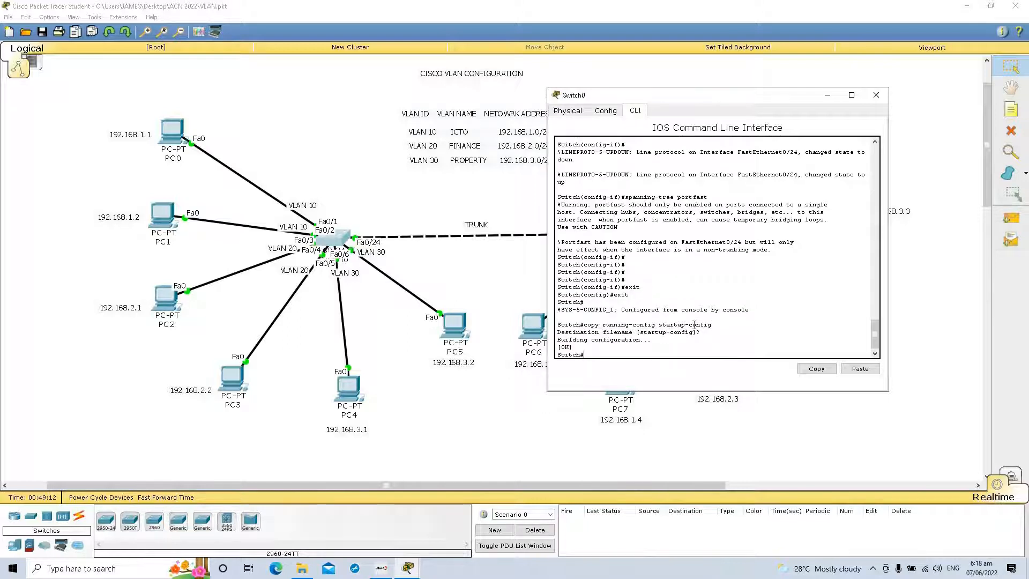
pyautogui.press('Return')
pyautogui.press('Return')
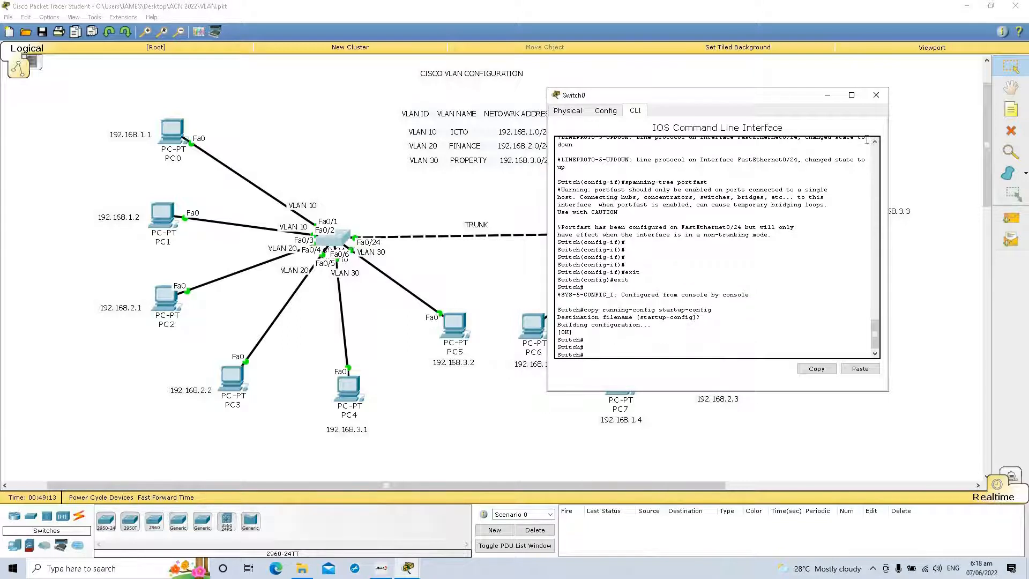
pyautogui.click(876, 95)
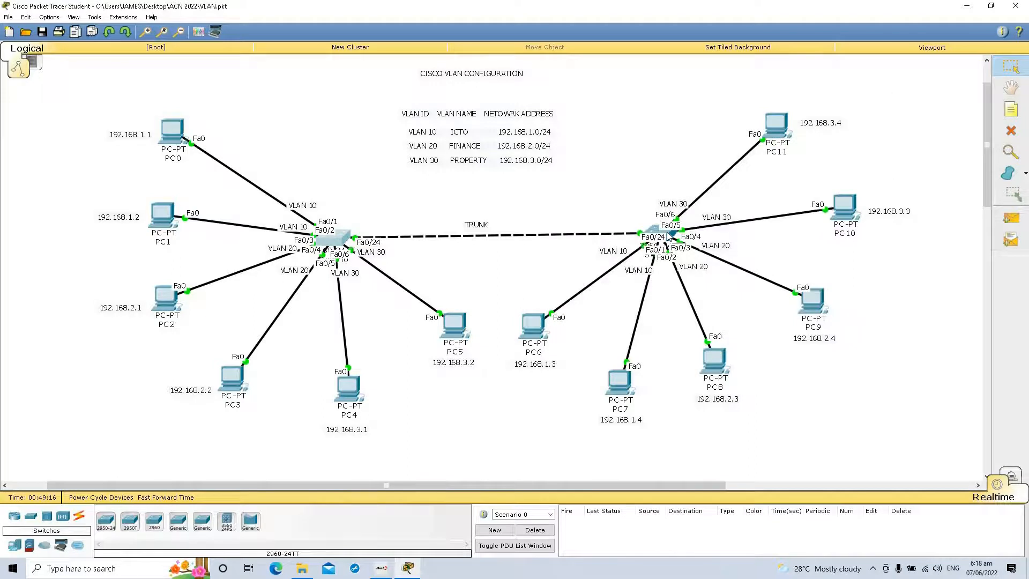
# Step: Open Switch1's command line and enter global configuration mode with configure terminal
pyautogui.click(669, 236)
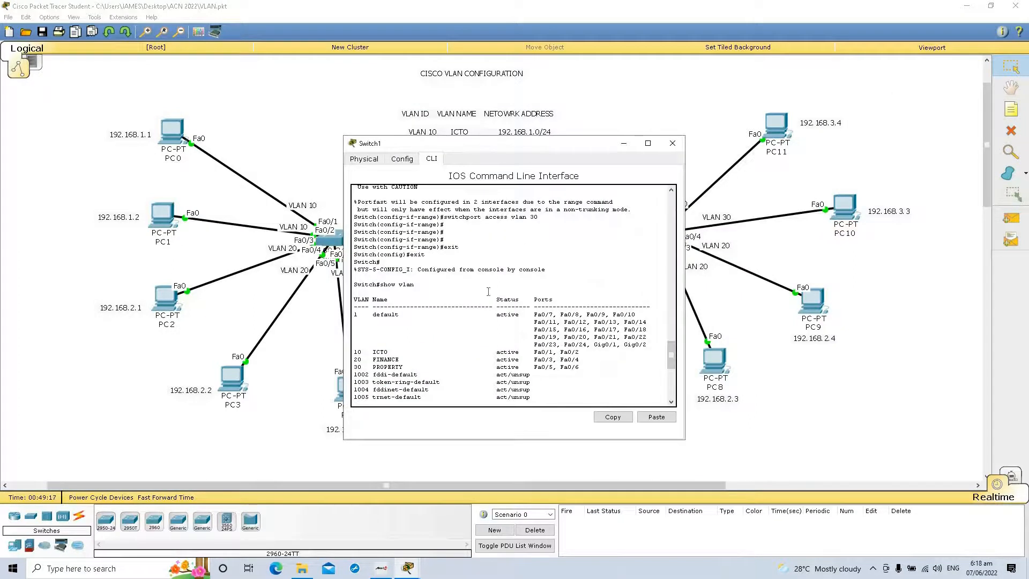
pyautogui.write('config')
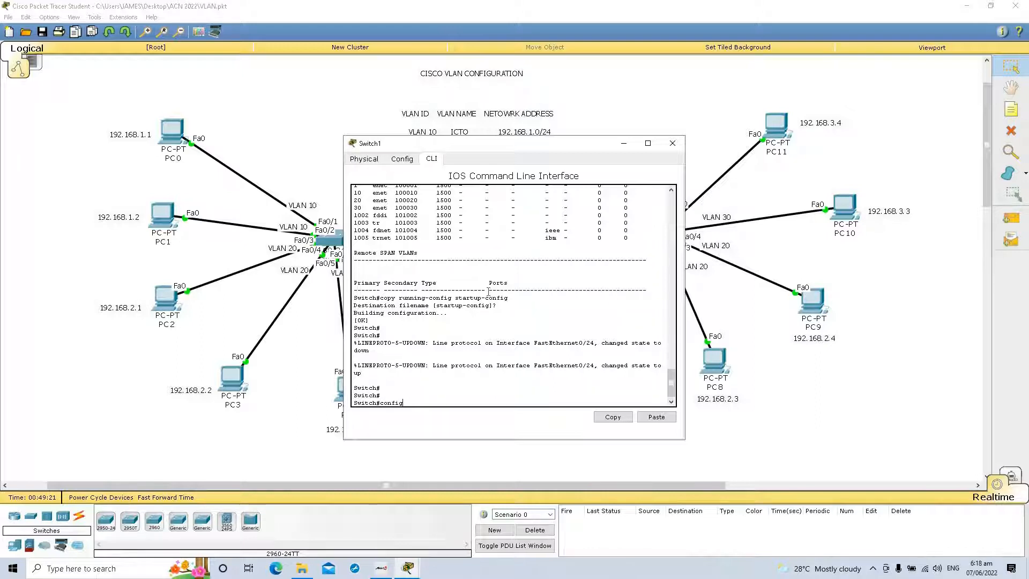
pyautogui.write('ure terminal')
pyautogui.press('Return')
# Step: Set Switch1's interface fa0/24 to trunk mode with the switchport mode trunk command
pyautogui.write('itch(co')
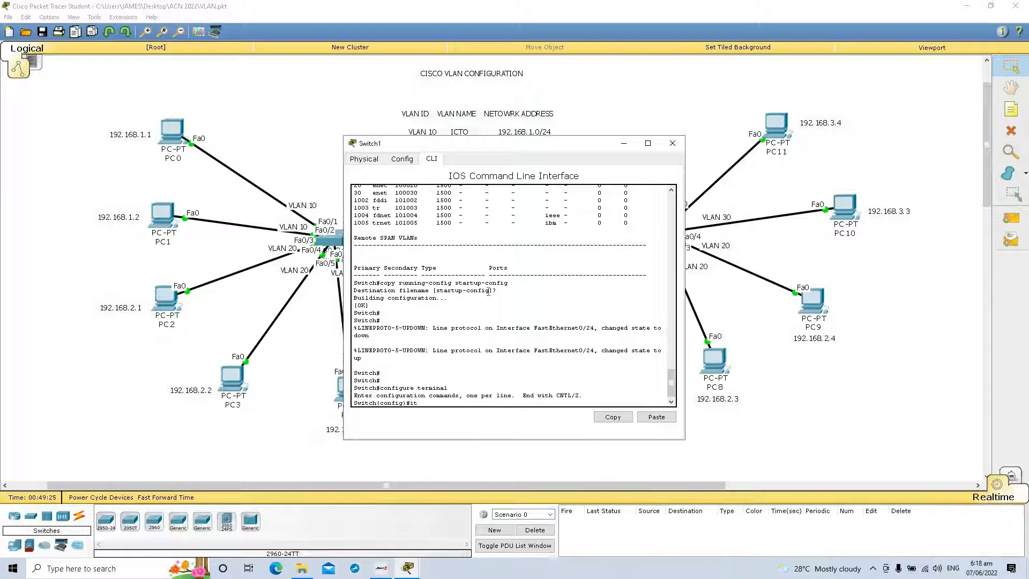
pyautogui.write('nfig)#interface fa0/24')
pyautogui.press('Return')
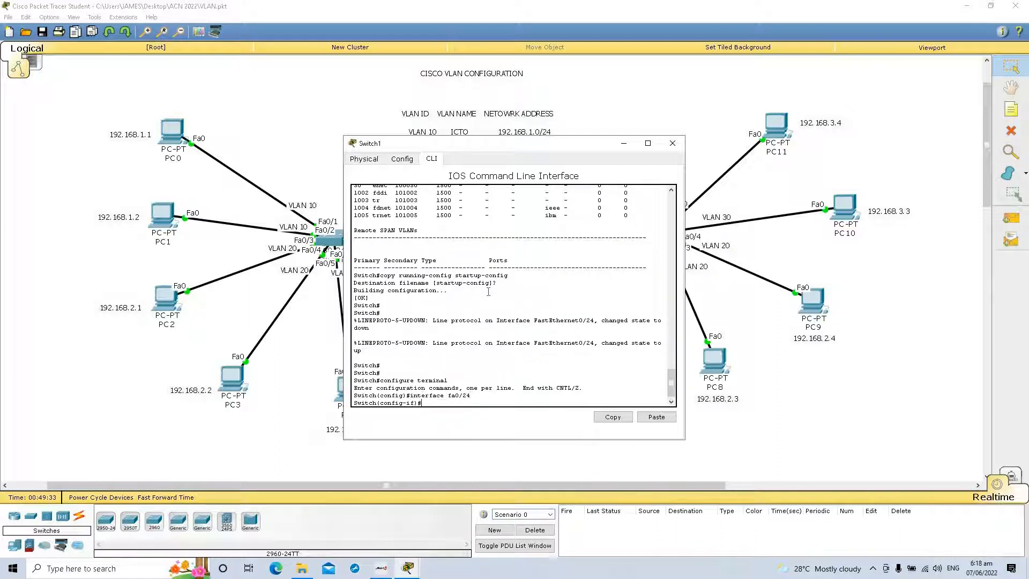
pyautogui.write('switchport mode trunk')
pyautogui.press('Return')
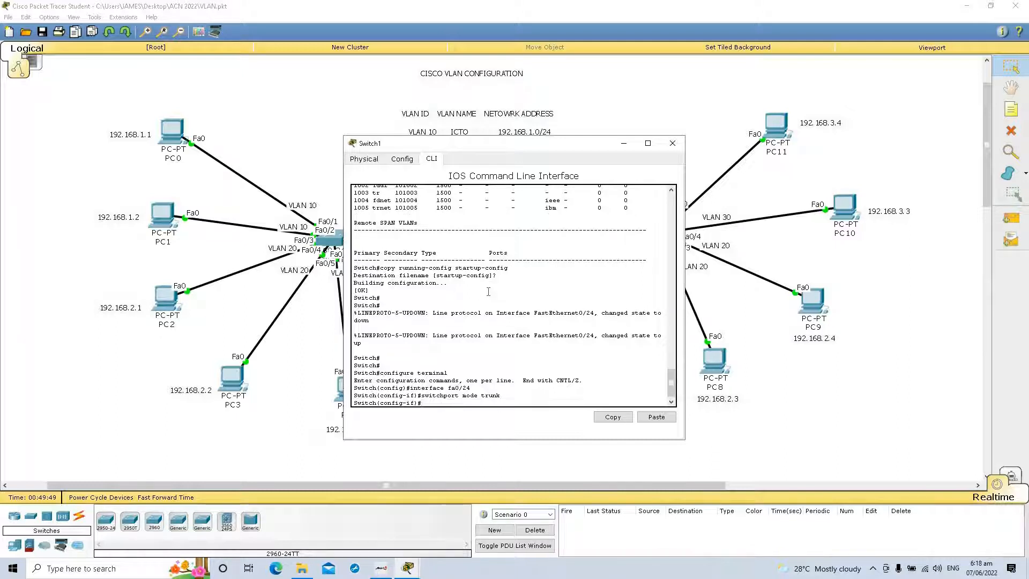
# Step: Enable spanning-tree portfast on Switch1's fa0/24 interface
pyautogui.write('spanning-tree portfast')
pyautogui.press('Return')
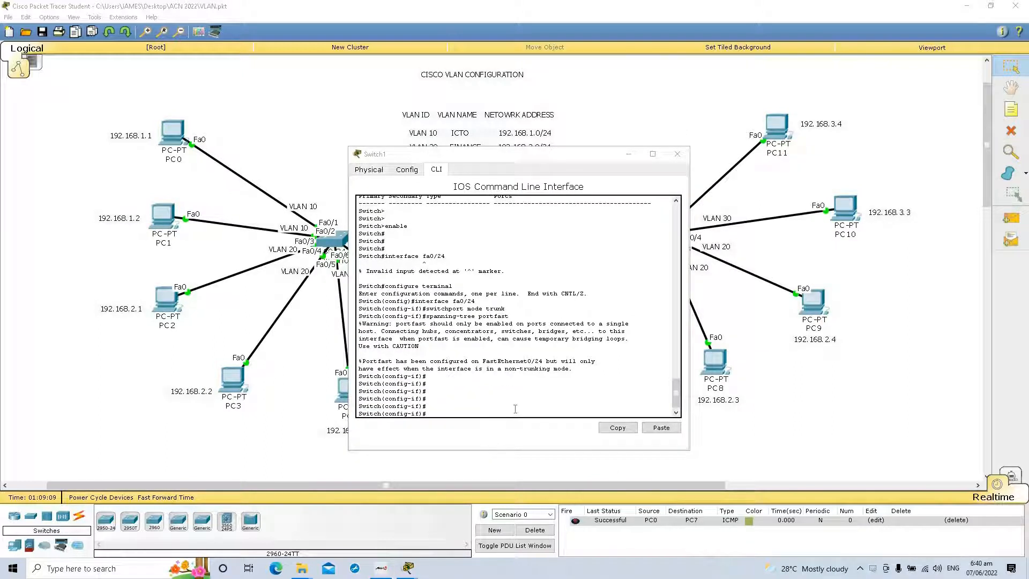
# Step: Exit interface and global configuration on Switch1 to return to privileged EXEC mode
pyautogui.click(515, 409)
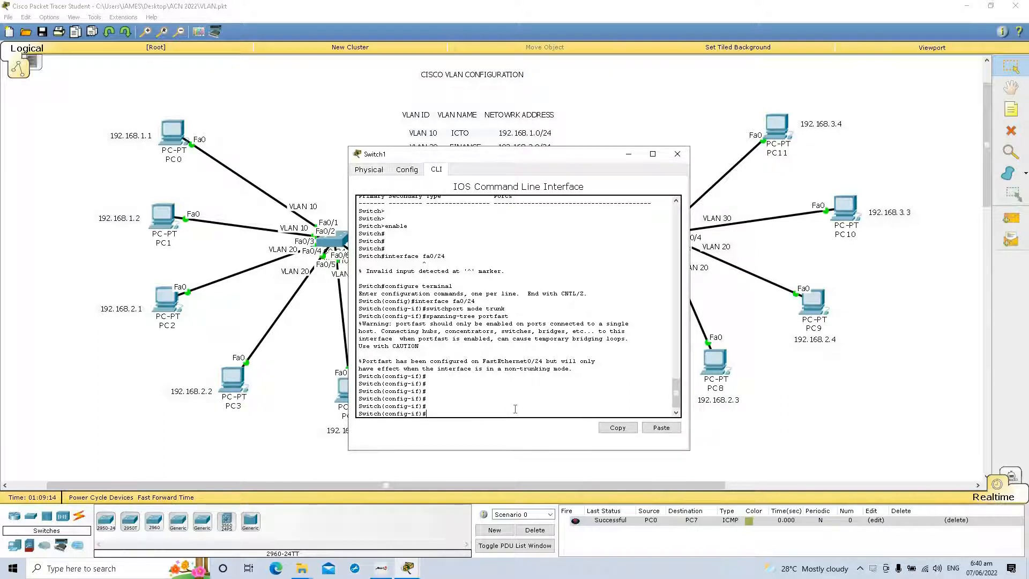
pyautogui.press('Return')
pyautogui.write('e')
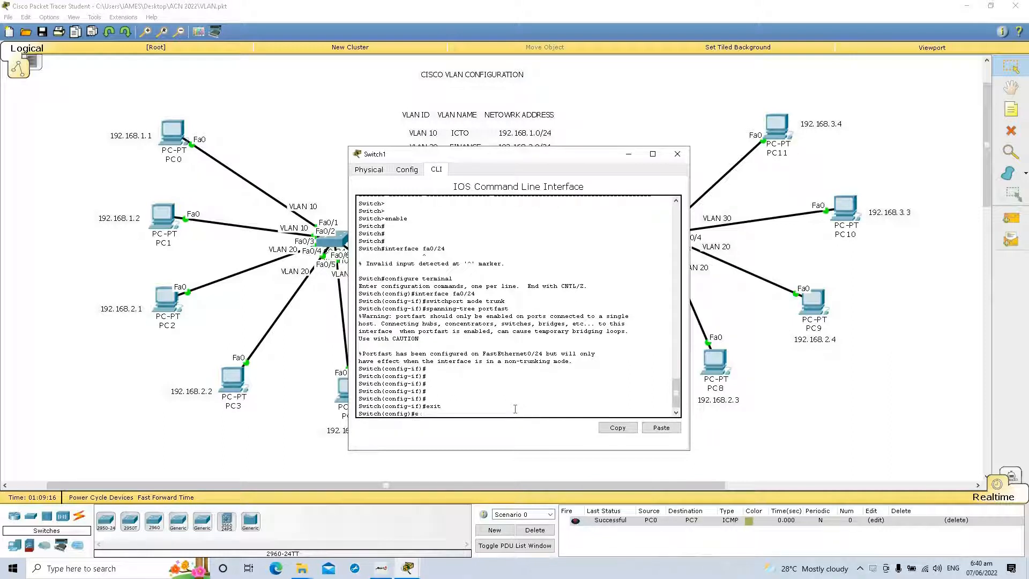
pyautogui.write('xit')
pyautogui.press('Return')
# Step: Copy Switch1's running-config to startup-config, accept the default destination filename, and close the switch window
pyautogui.write('copy running-config st')
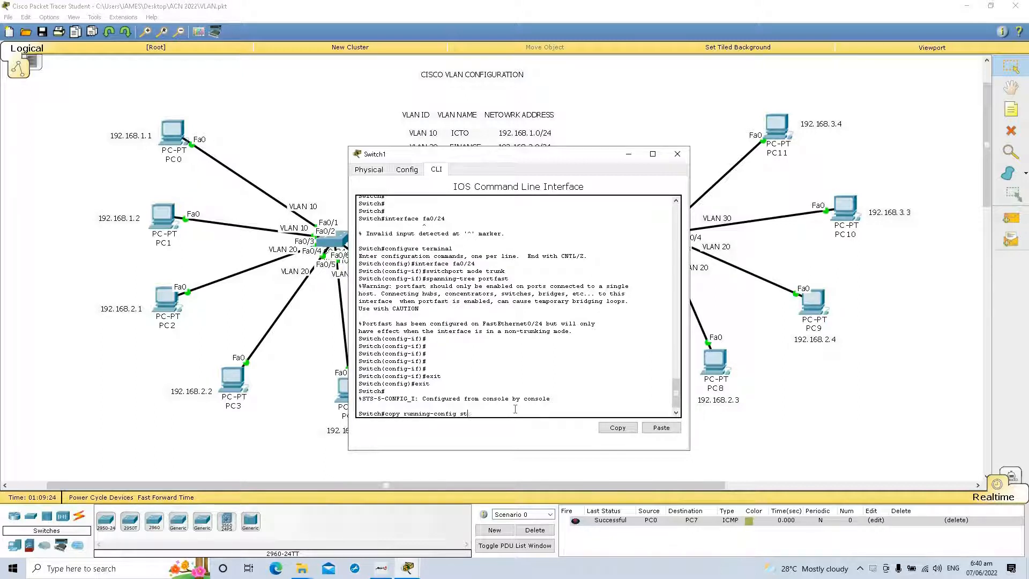
pyautogui.press('BackSpace')
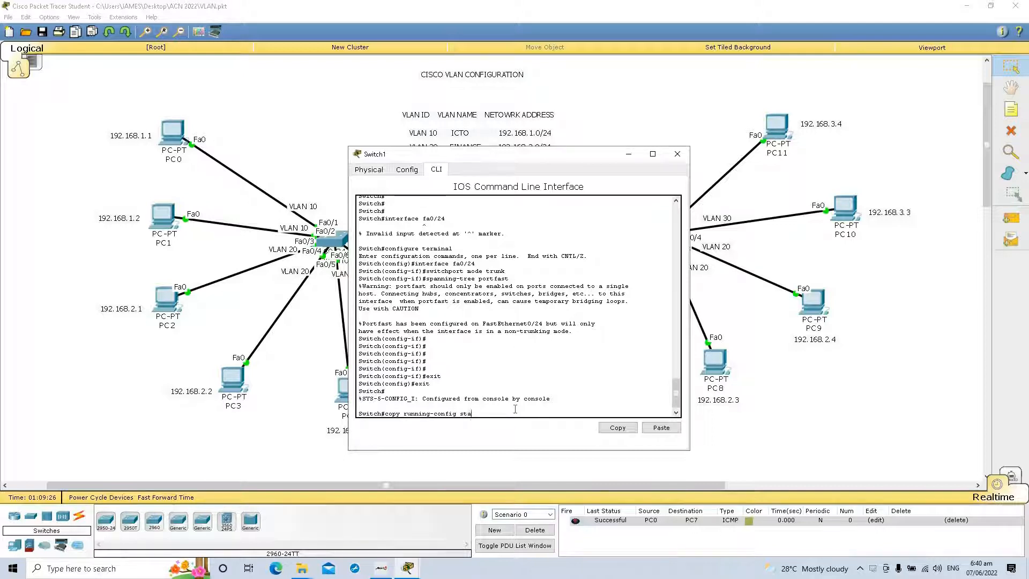
pyautogui.write('artup-config')
pyautogui.press('Return')
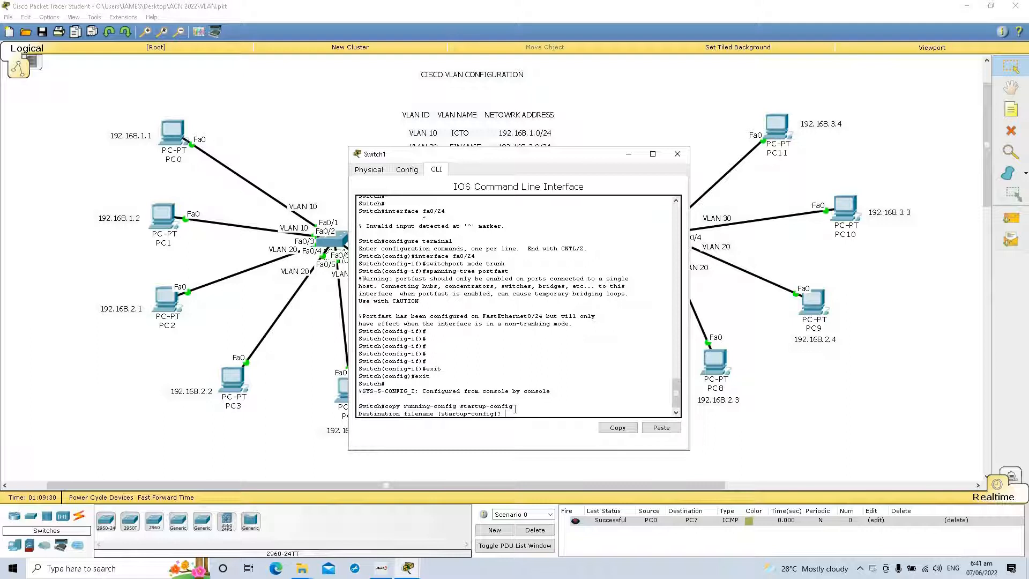
pyautogui.press('Return')
pyautogui.press('Return')
pyautogui.press('Return')
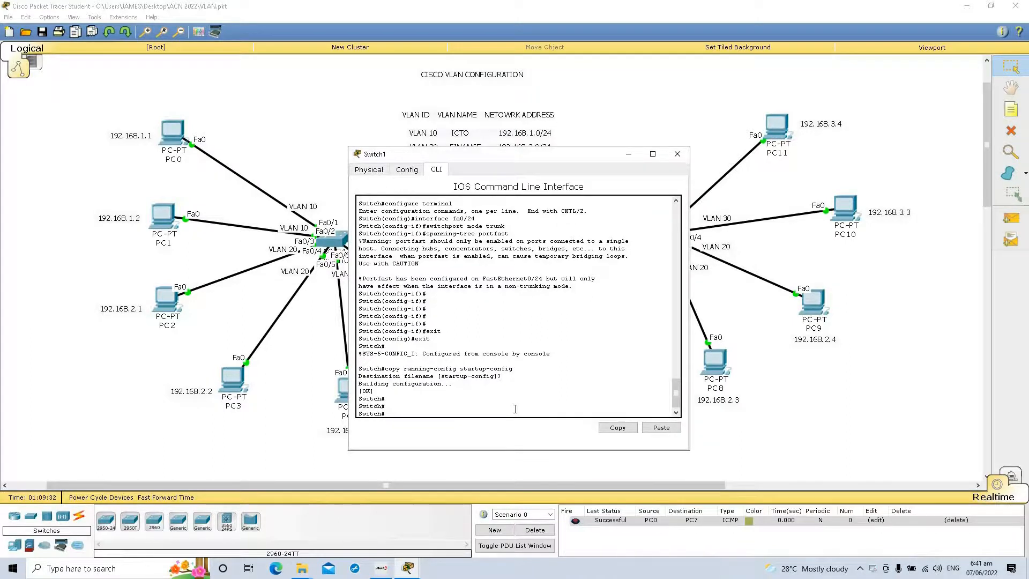
pyautogui.click(678, 157)
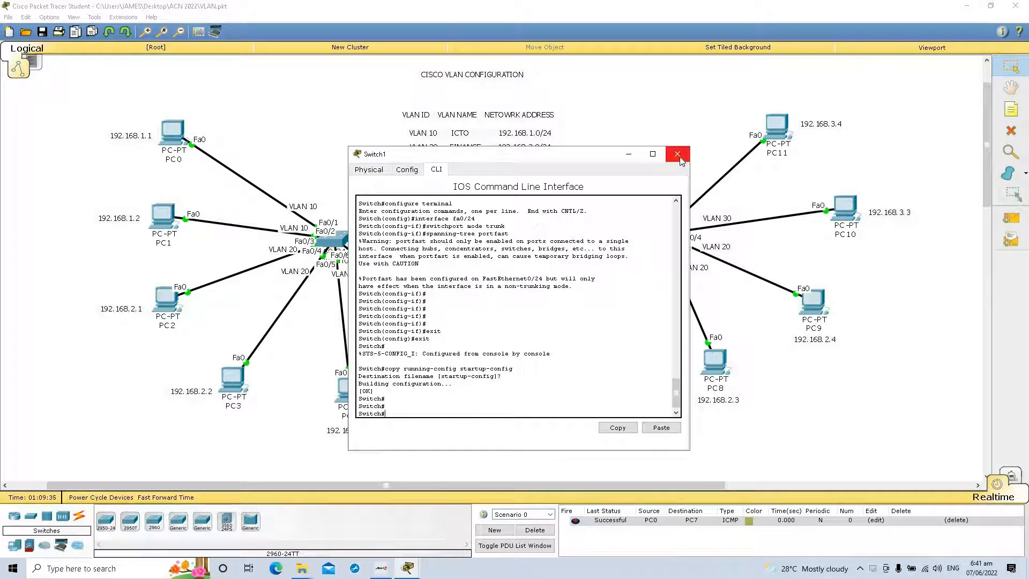
# Step: Switch to Simulation mode, delete the existing PDU scenario and check the IPv4 event filters
pyautogui.click(1012, 477)
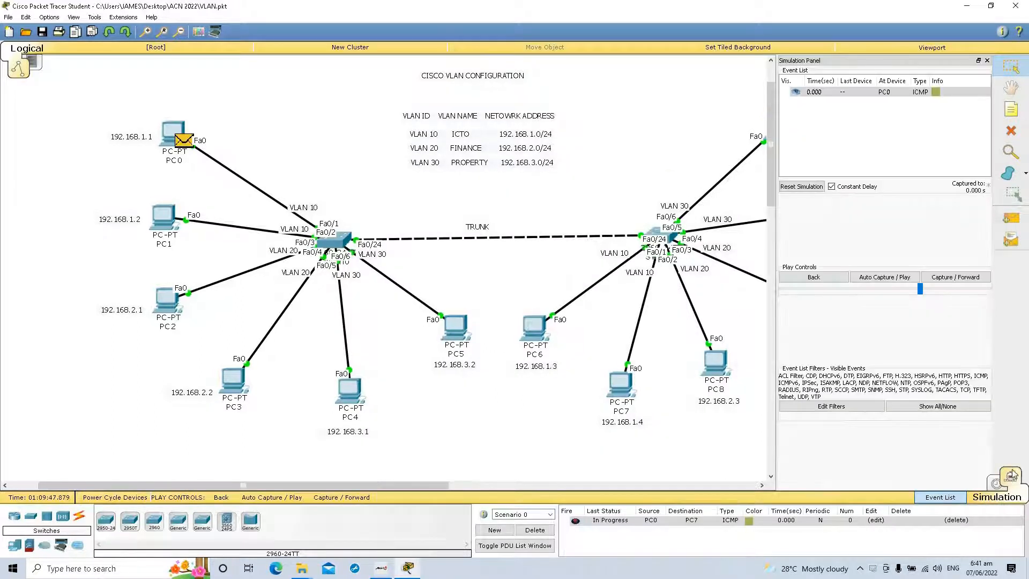
pyautogui.click(858, 410)
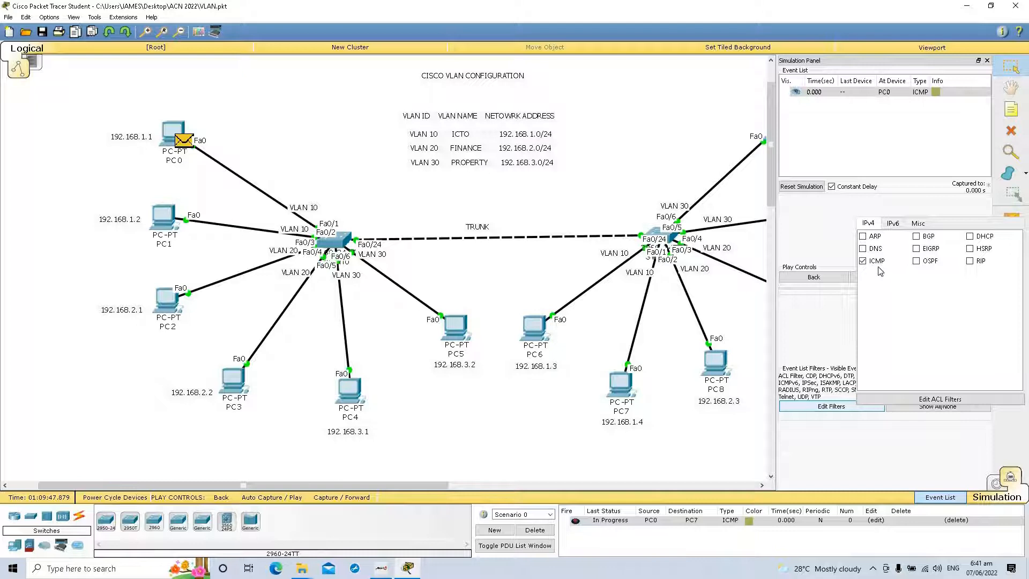
pyautogui.click(535, 530)
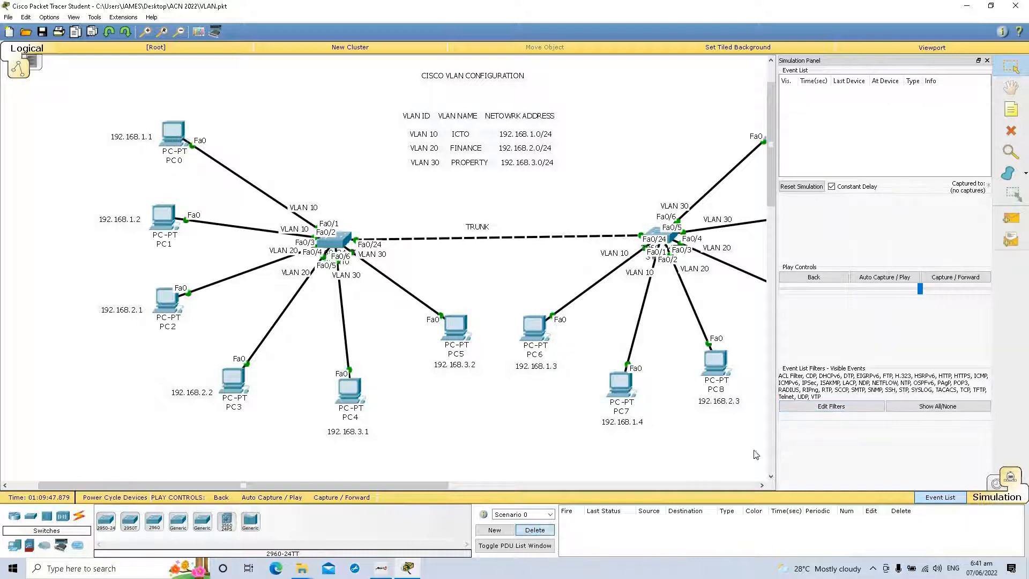
pyautogui.click(871, 410)
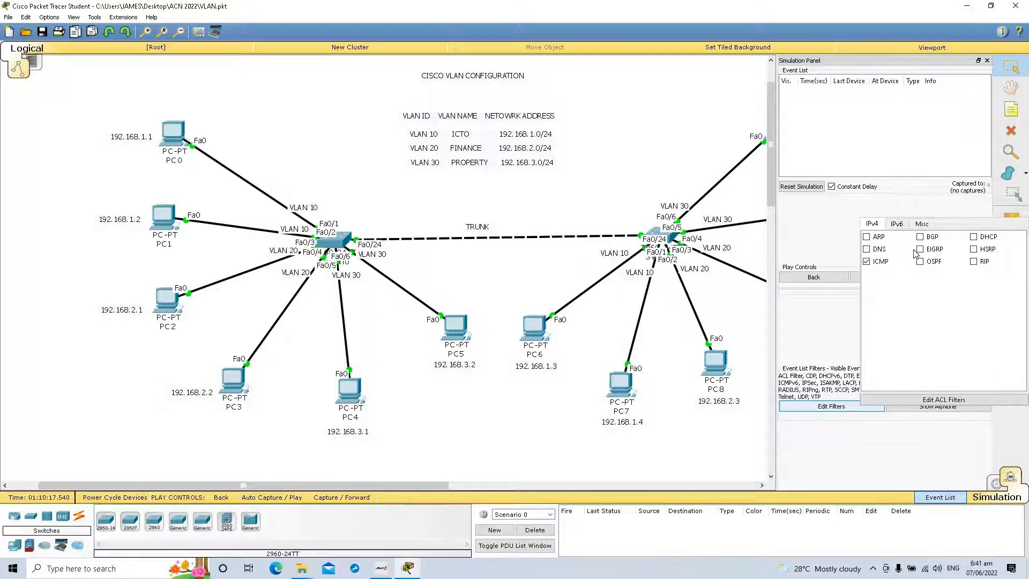
pyautogui.click(835, 312)
# Step: Add a simple PDU from PC0 to PC11 and delete the scenario containing it
pyautogui.click(1012, 219)
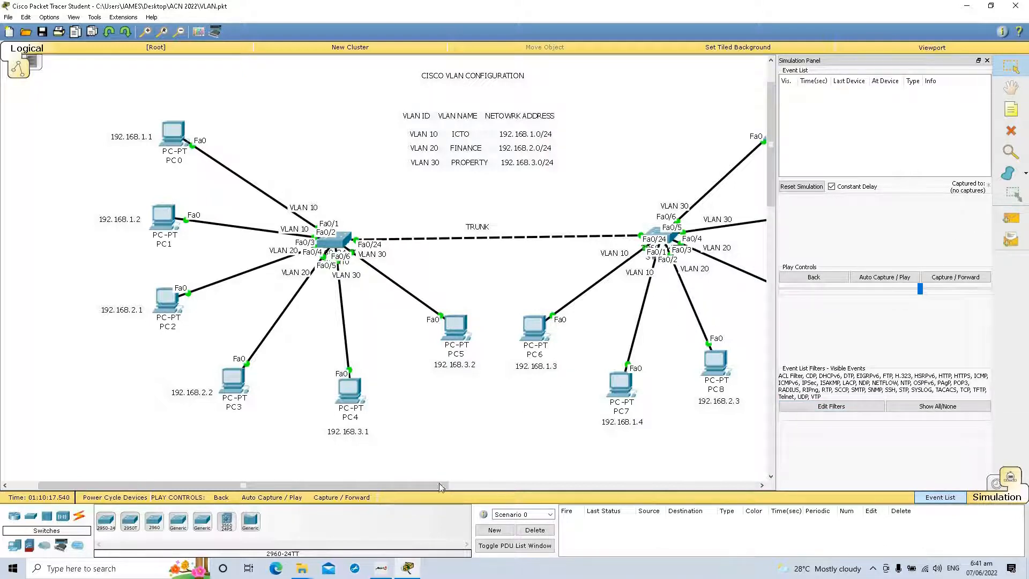
pyautogui.moveTo(436, 485); pyautogui.dragTo(493, 488)
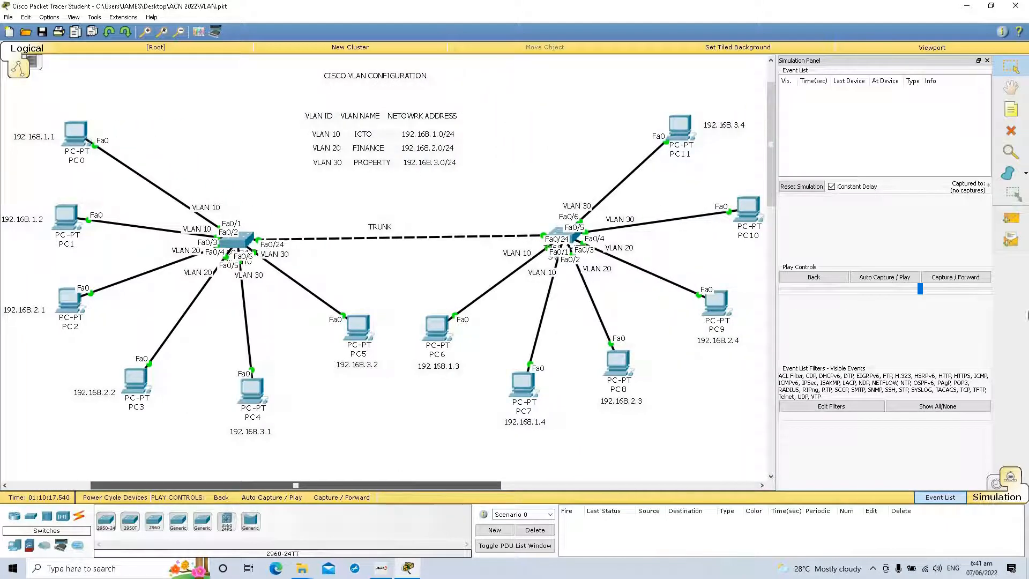
pyautogui.click(1012, 220)
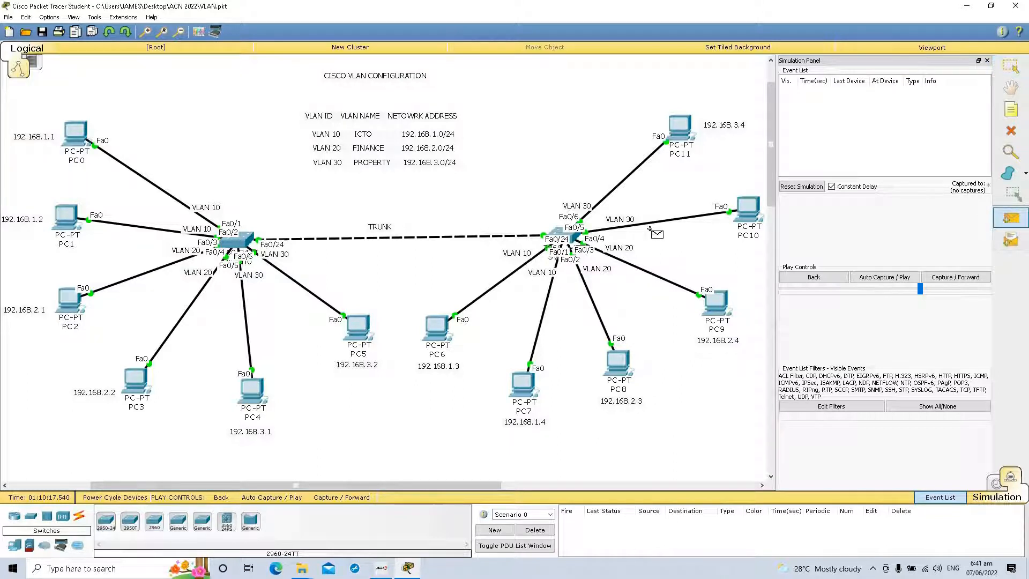
pyautogui.click(78, 136)
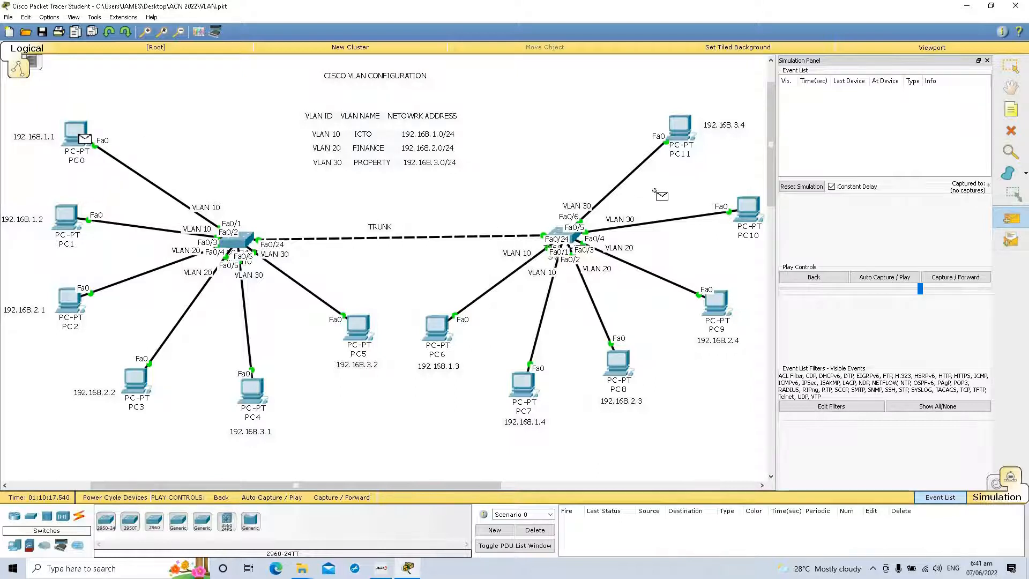
pyautogui.click(679, 130)
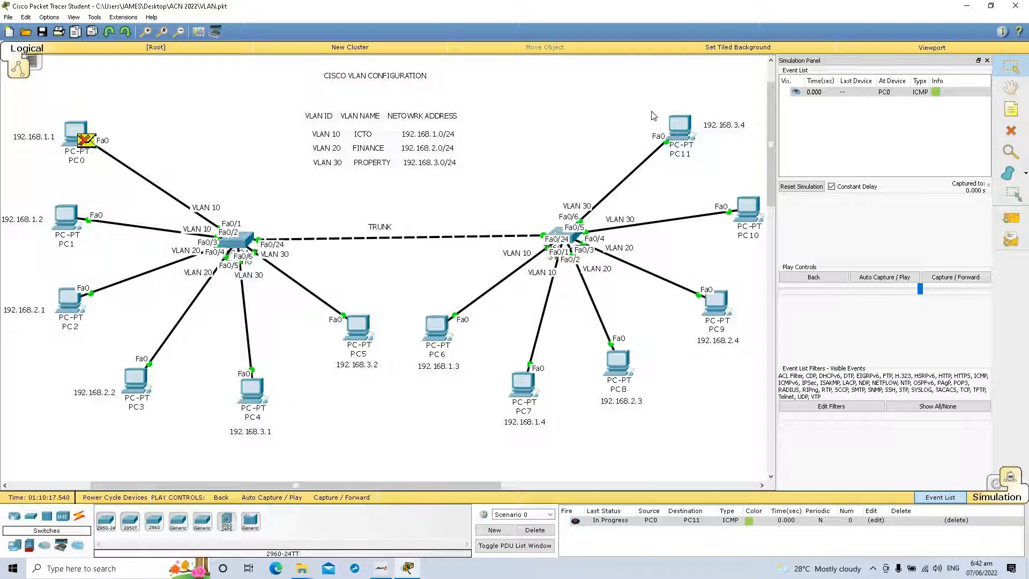
pyautogui.click(545, 529)
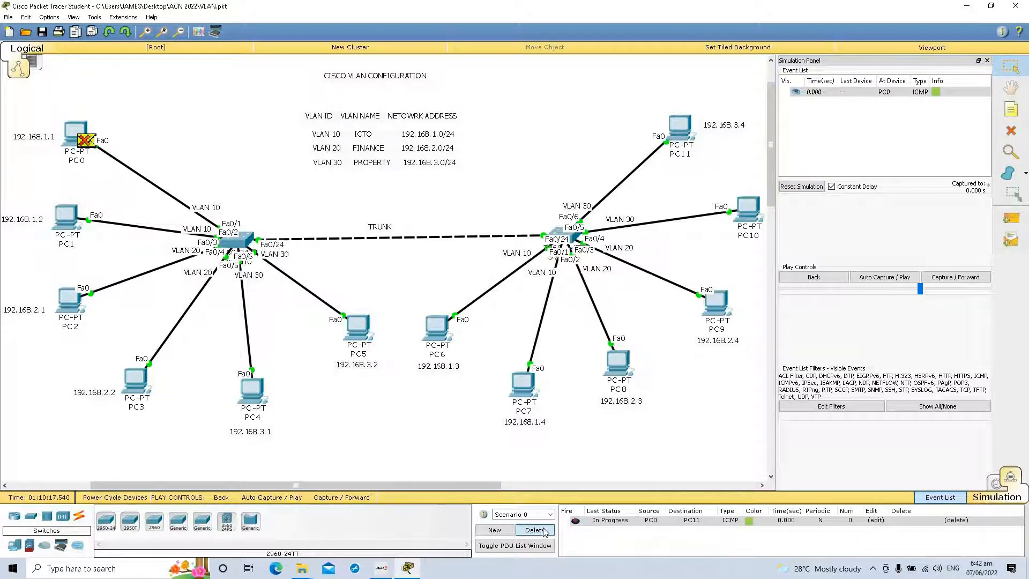
# Step: Add a simple PDU from PC0 to PC7 and run the simulation with automatic capture, stopping it after the reply reaches Switch0
pyautogui.click(1016, 221)
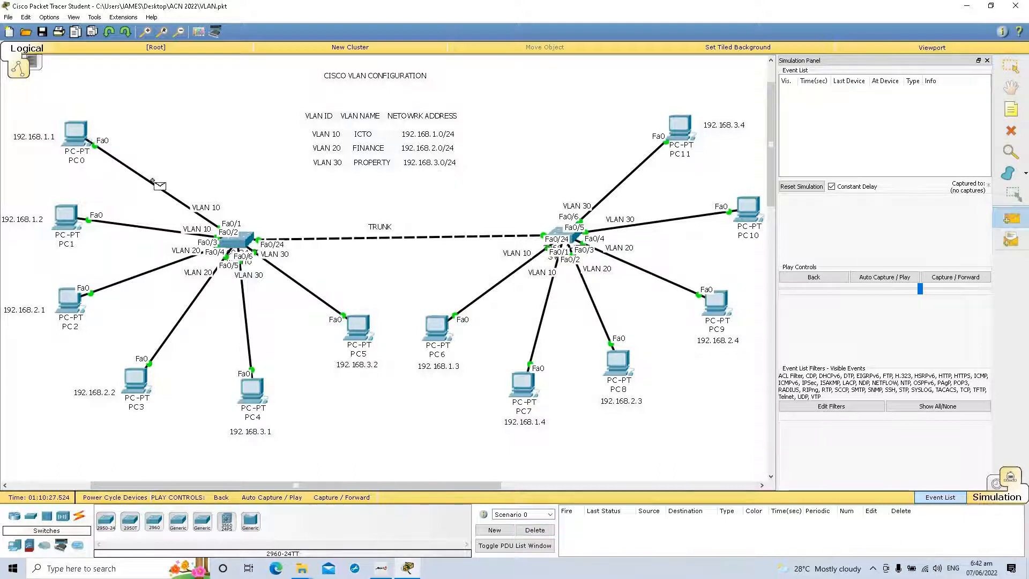
pyautogui.click(74, 132)
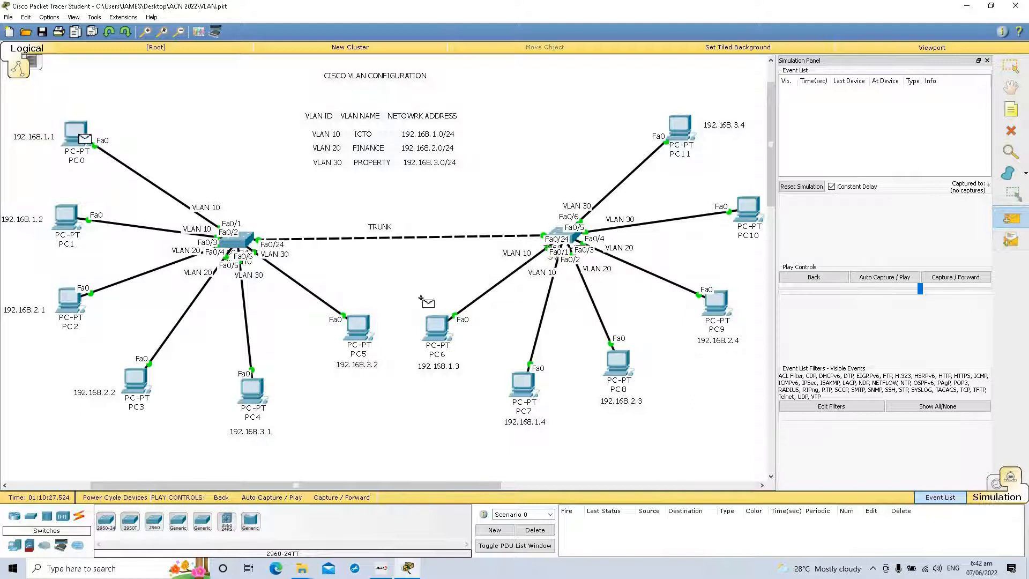
pyautogui.click(522, 384)
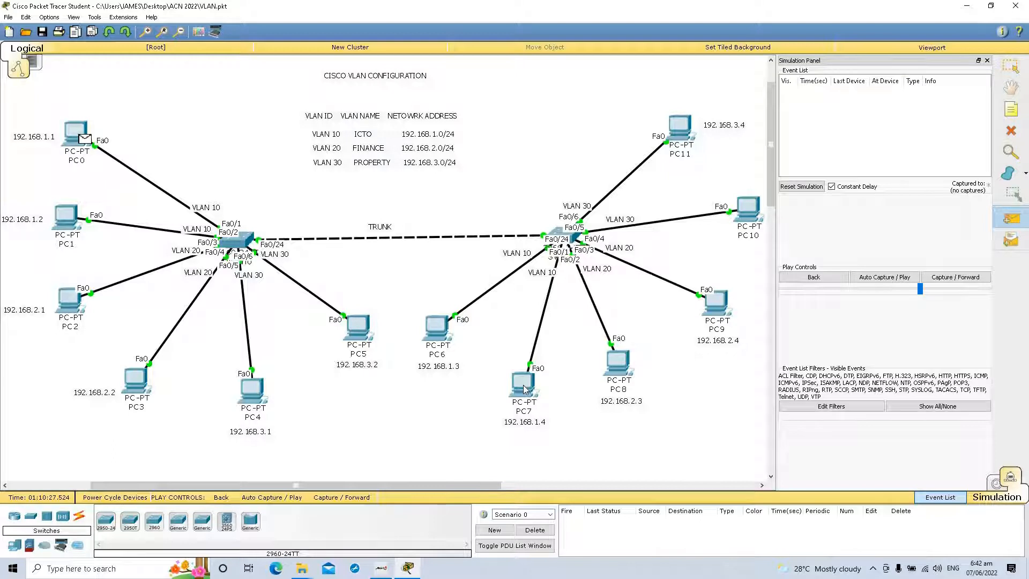
pyautogui.click(905, 278)
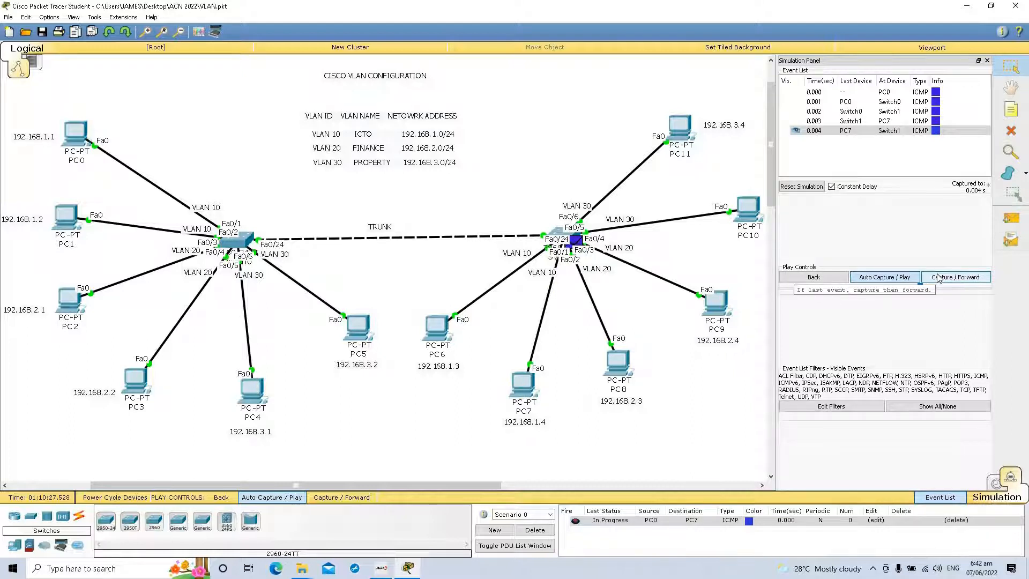
pyautogui.click(905, 279)
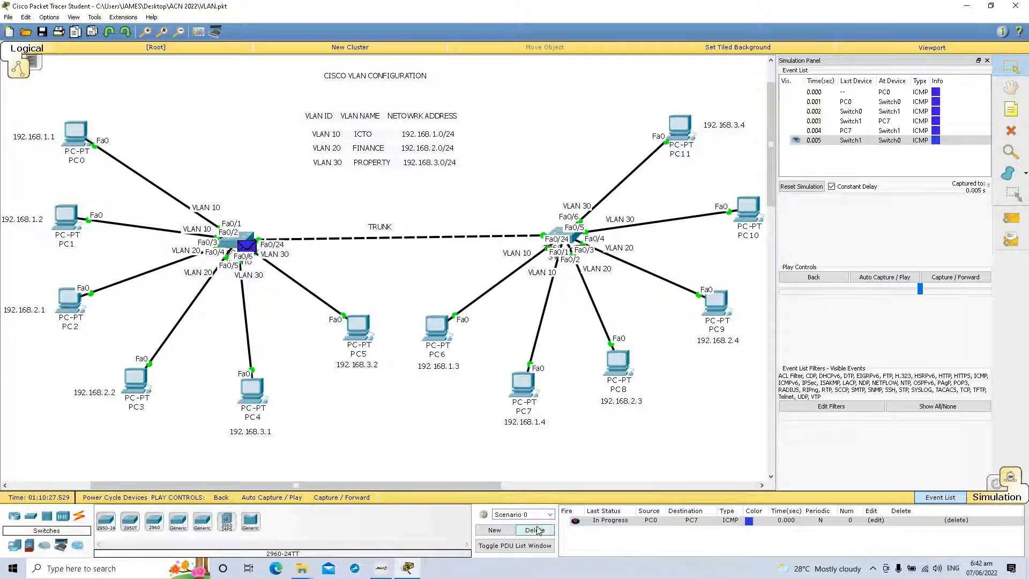
# Step: Delete the scenario with the PC0-to-PC7 PDU and switch back to Realtime mode
pyautogui.click(537, 530)
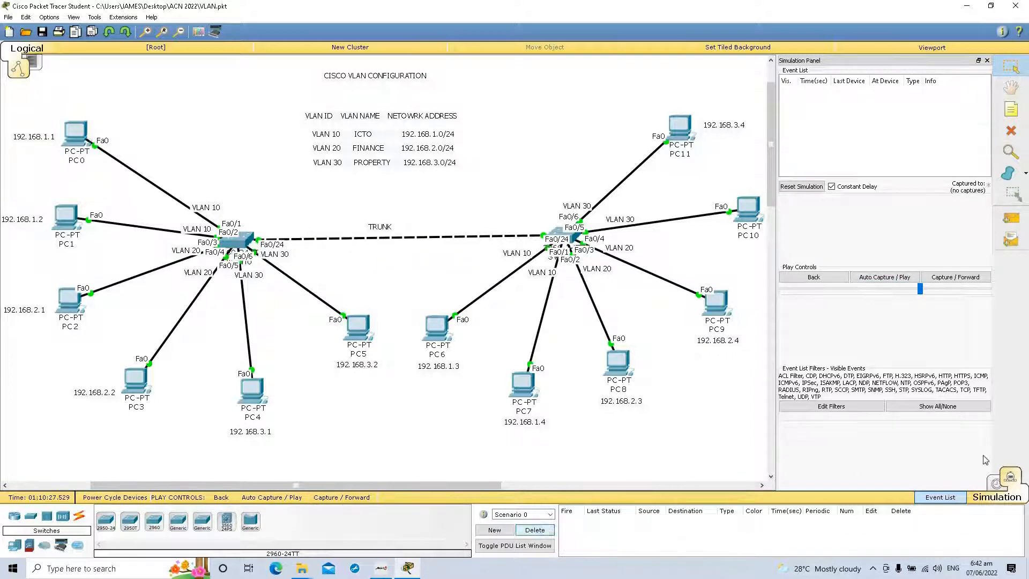
pyautogui.click(997, 485)
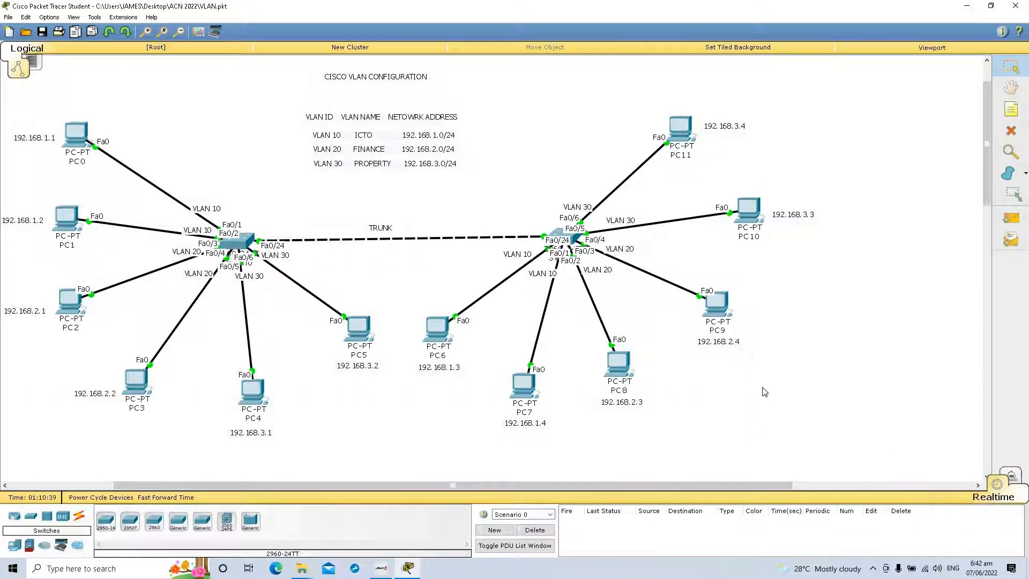
# Step: Ping 192.168.1.3 from PC0's Command Prompt and close the PC0 window
pyautogui.click(74, 134)
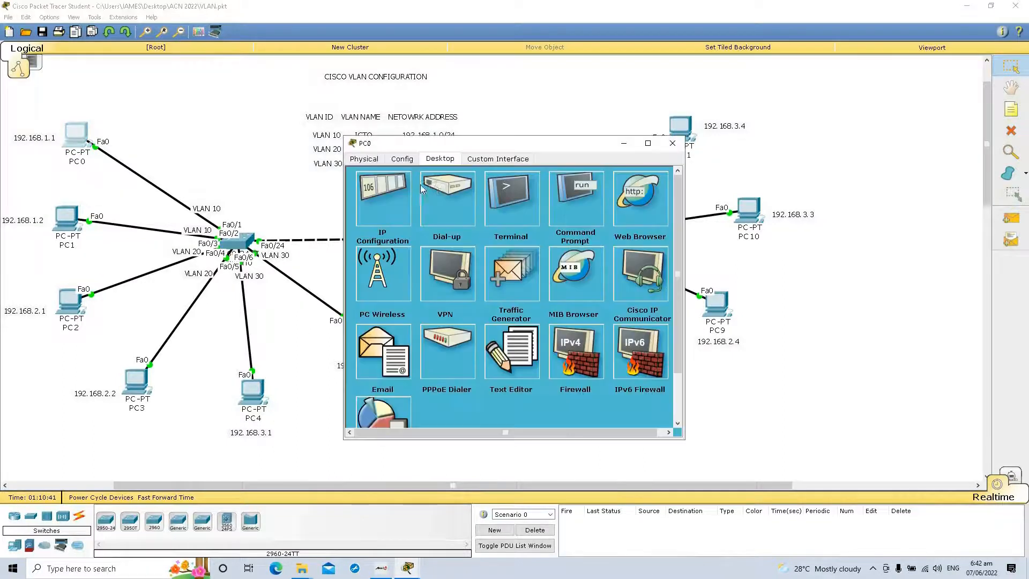
pyautogui.click(575, 197)
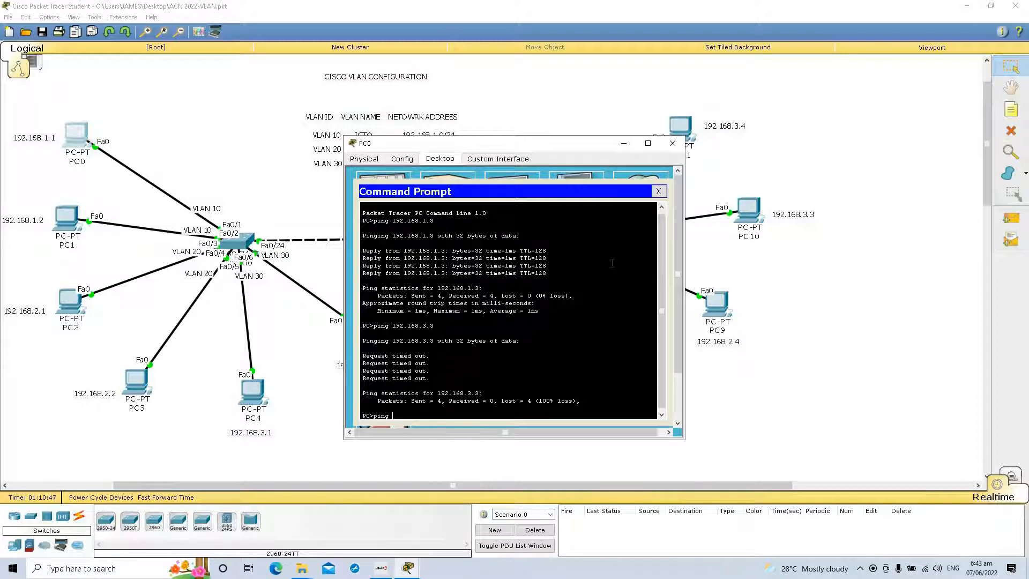
pyautogui.write('192.168.1.3')
pyautogui.press('Return')
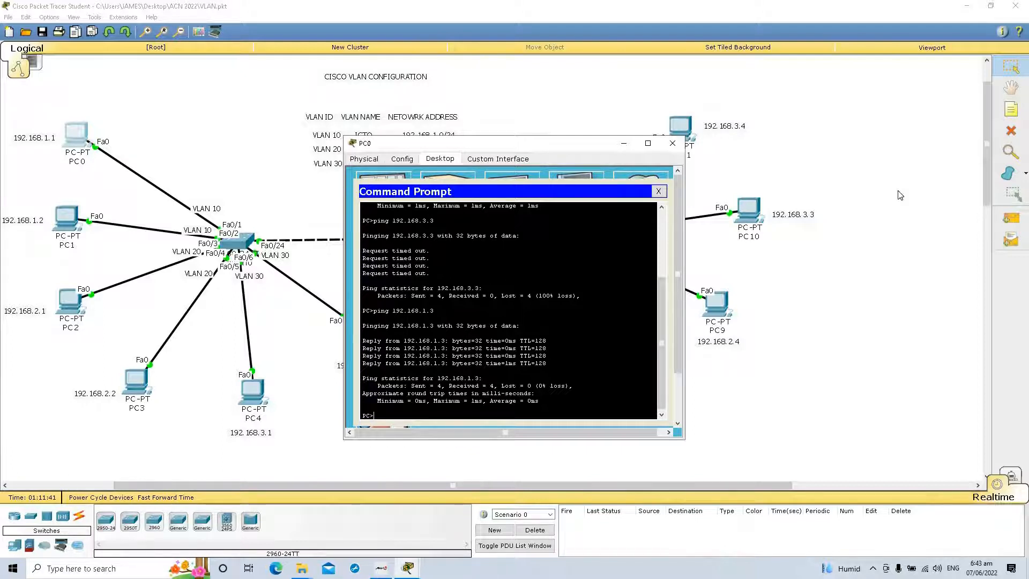
pyautogui.click(673, 144)
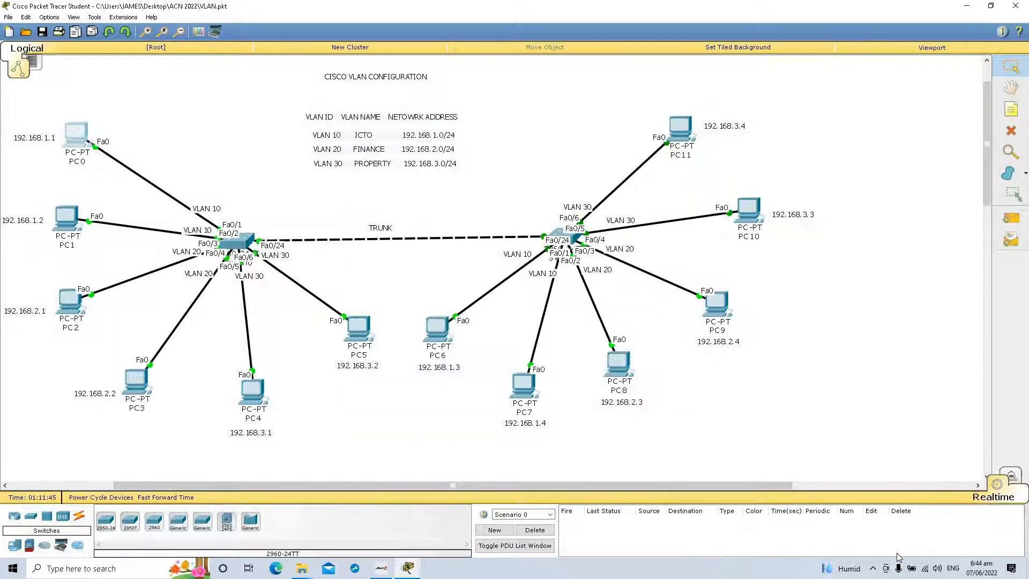